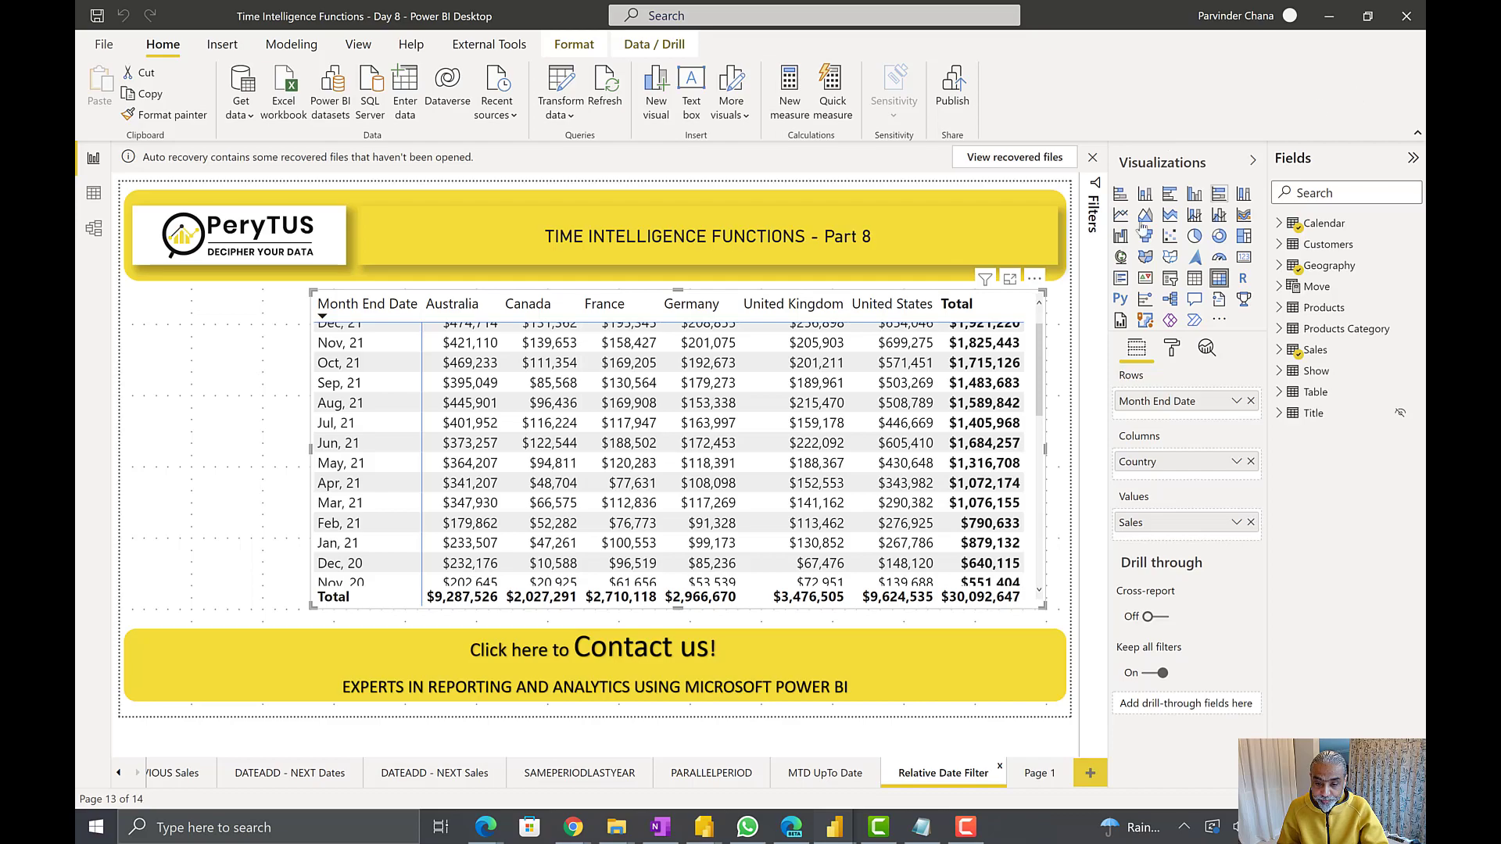
Show the matrix's filters and close the auto-recovery notice, choosing to view the recovered files later
click(1095, 173)
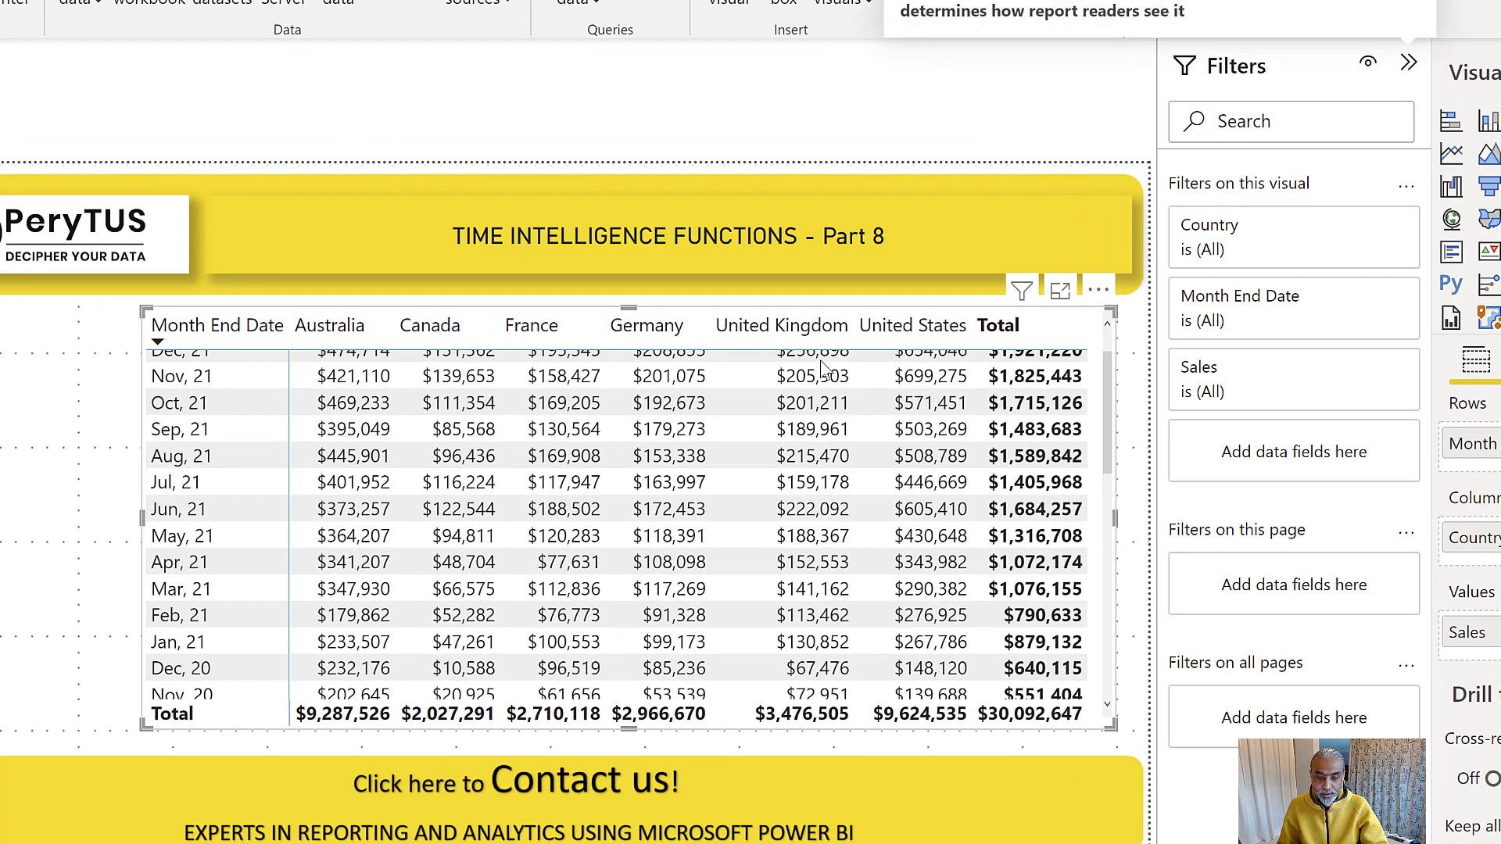
click(813, 463)
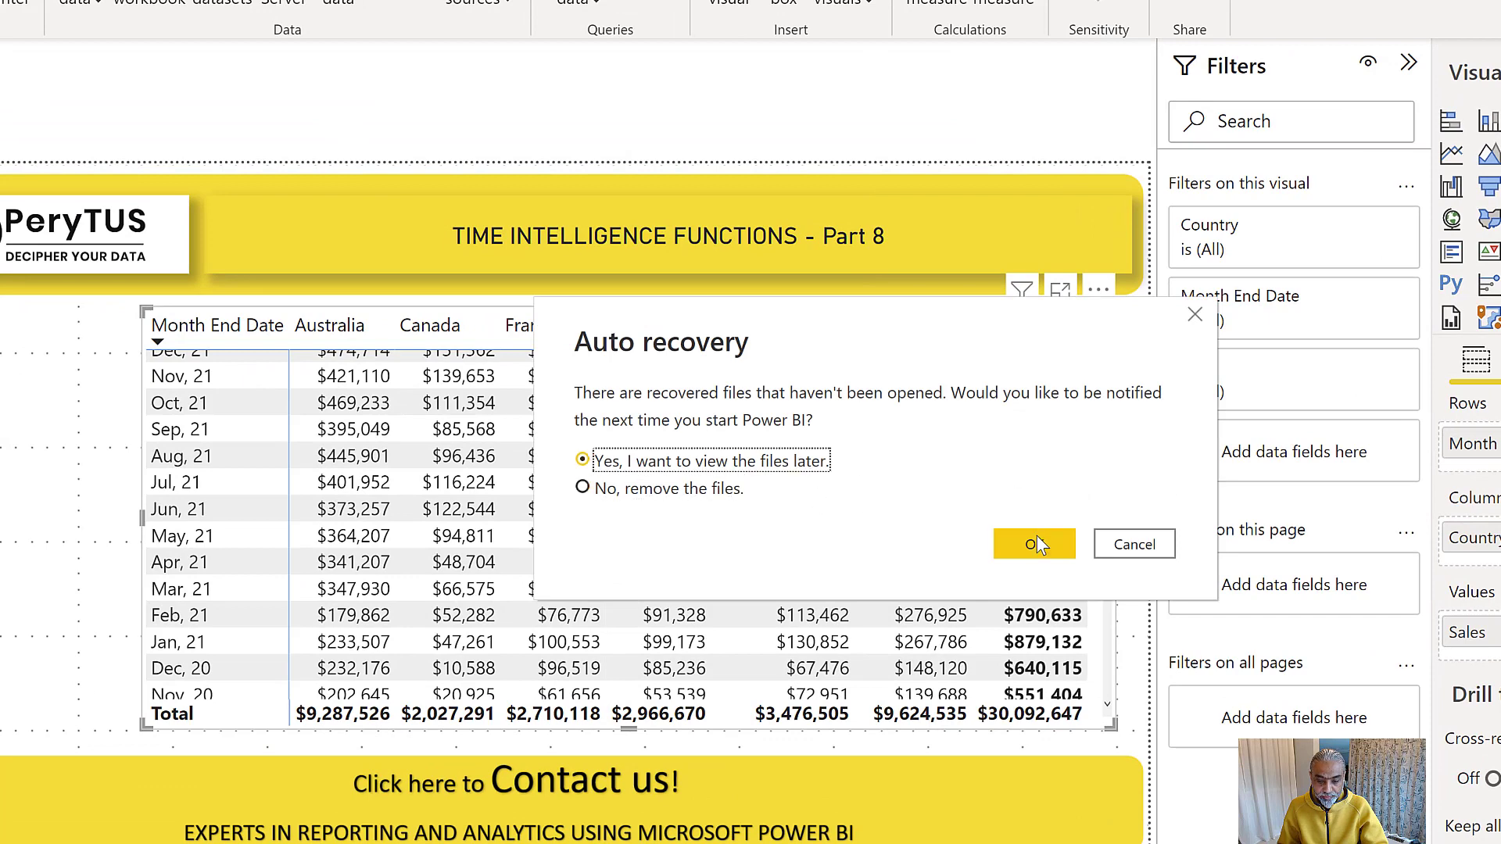
click(1040, 541)
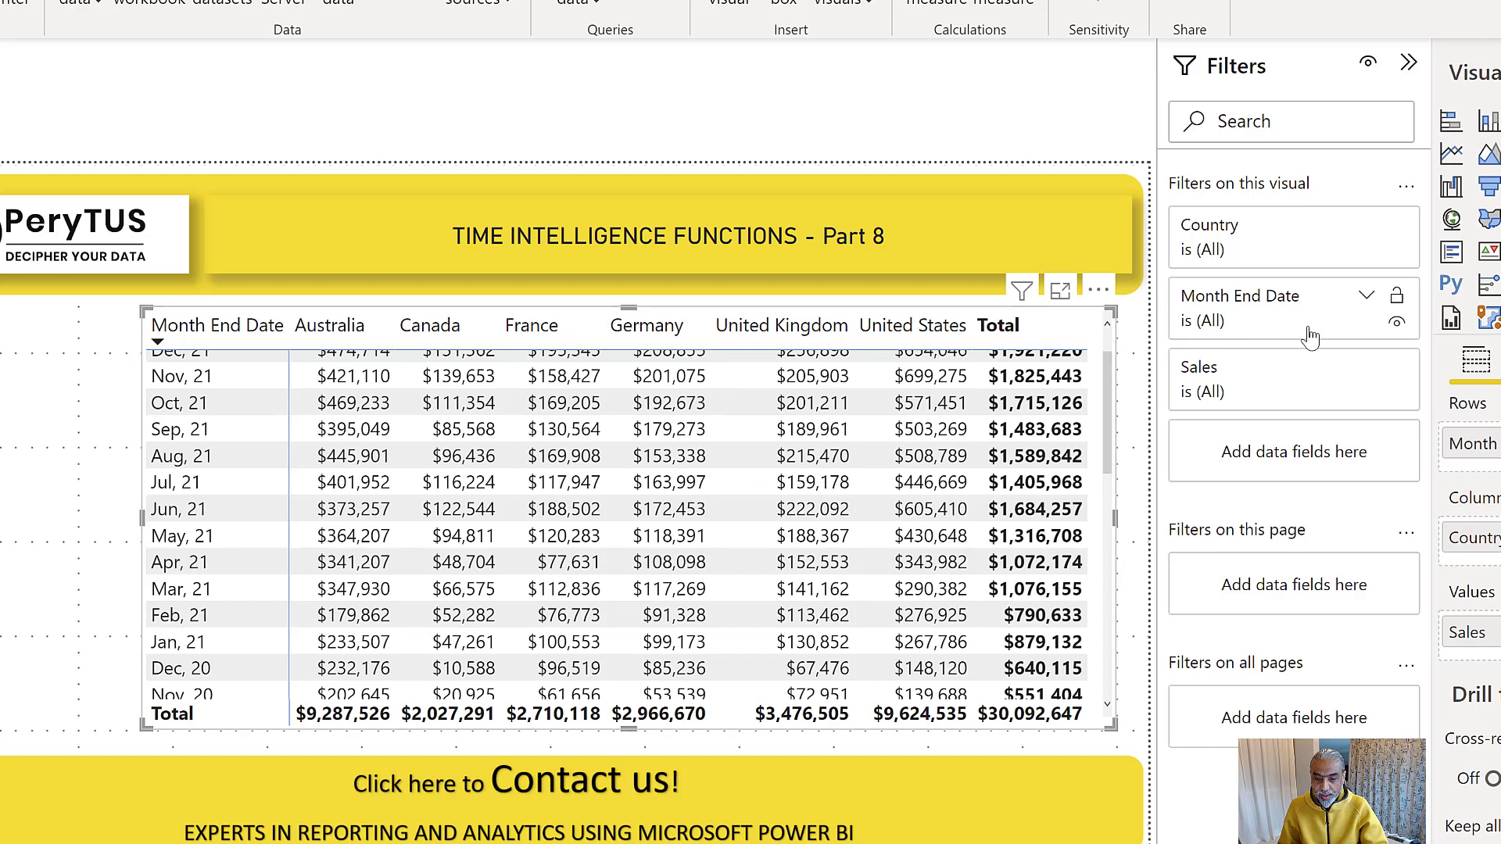
Switch the matrix's Month End Date filter to relative date filtering, keeping the "is in the last" condition
click(1368, 301)
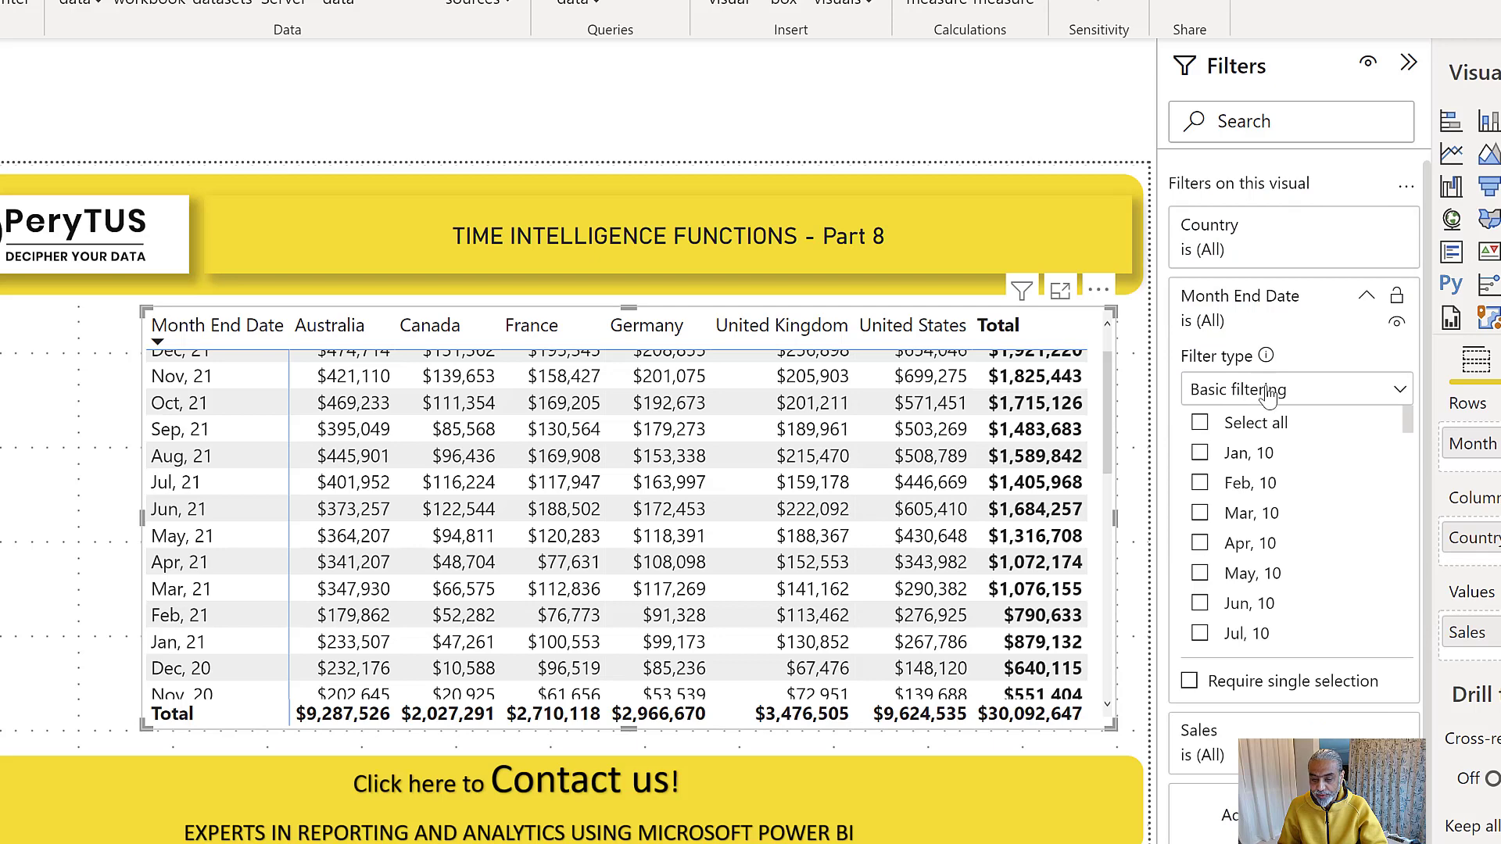
click(1268, 387)
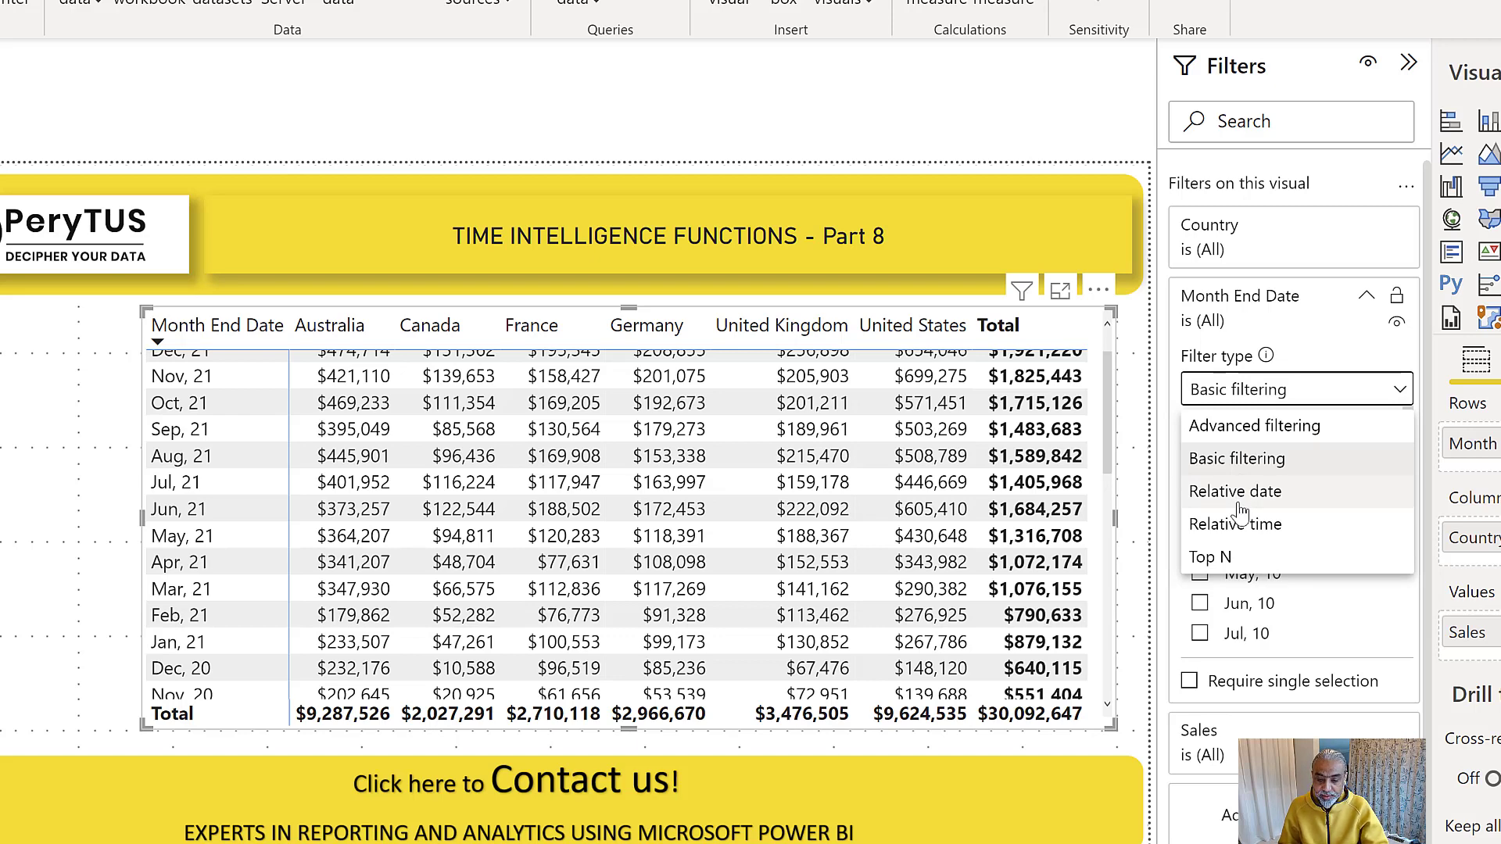
click(1241, 492)
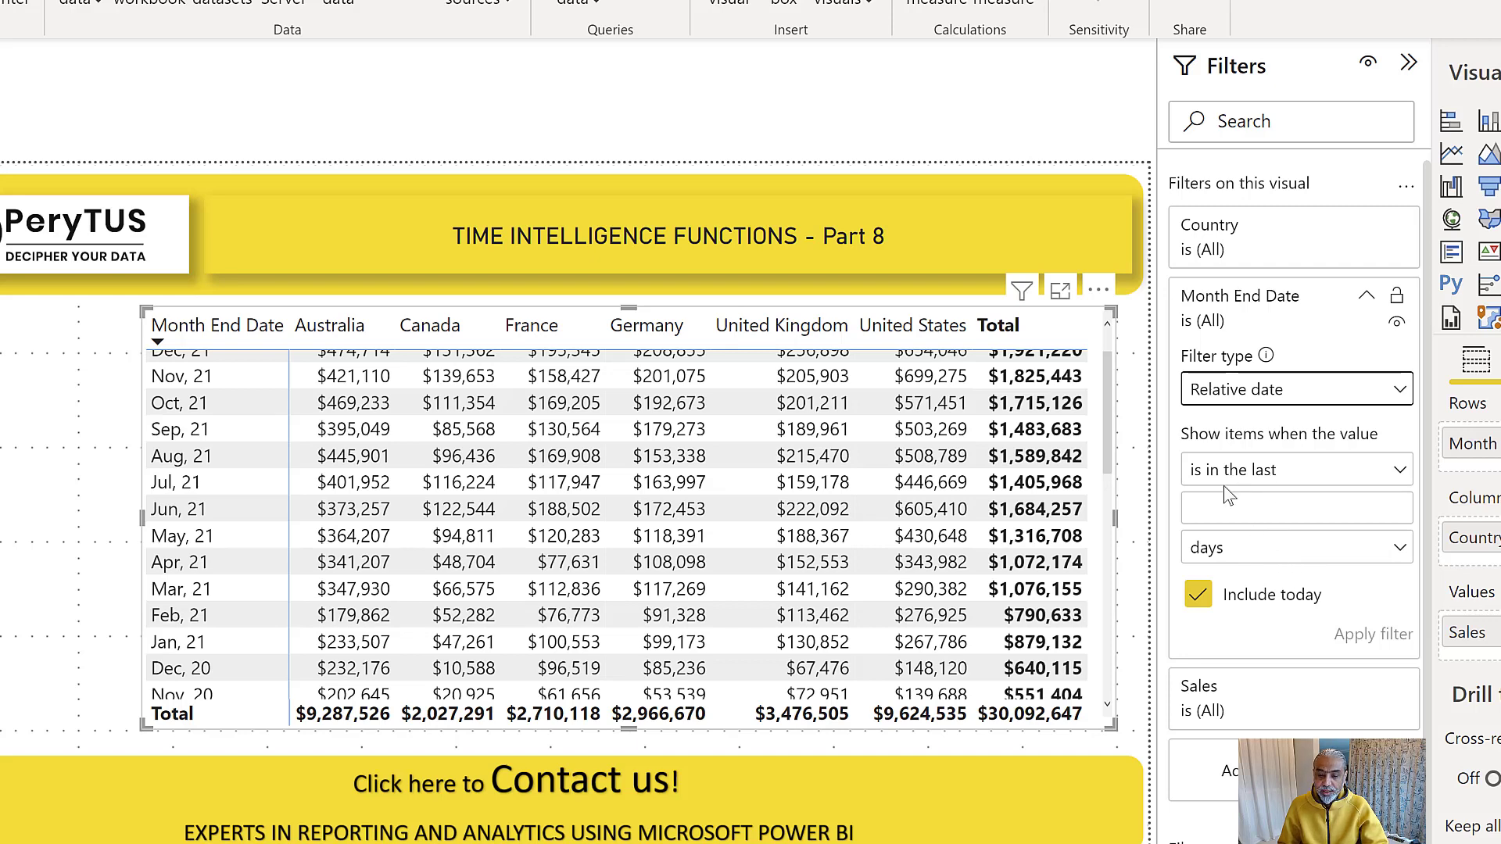
click(1289, 472)
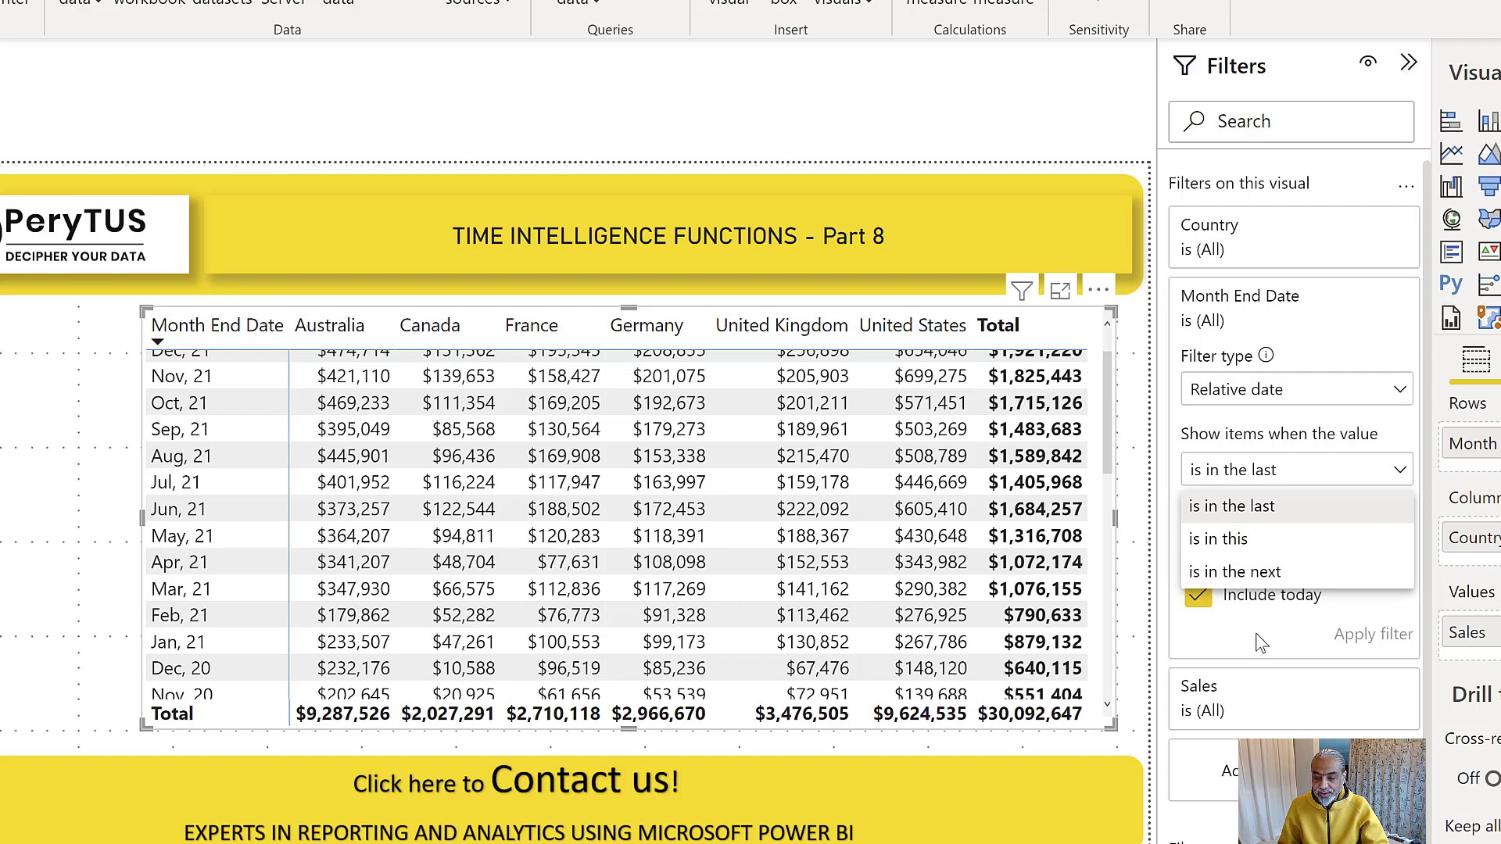
click(1259, 634)
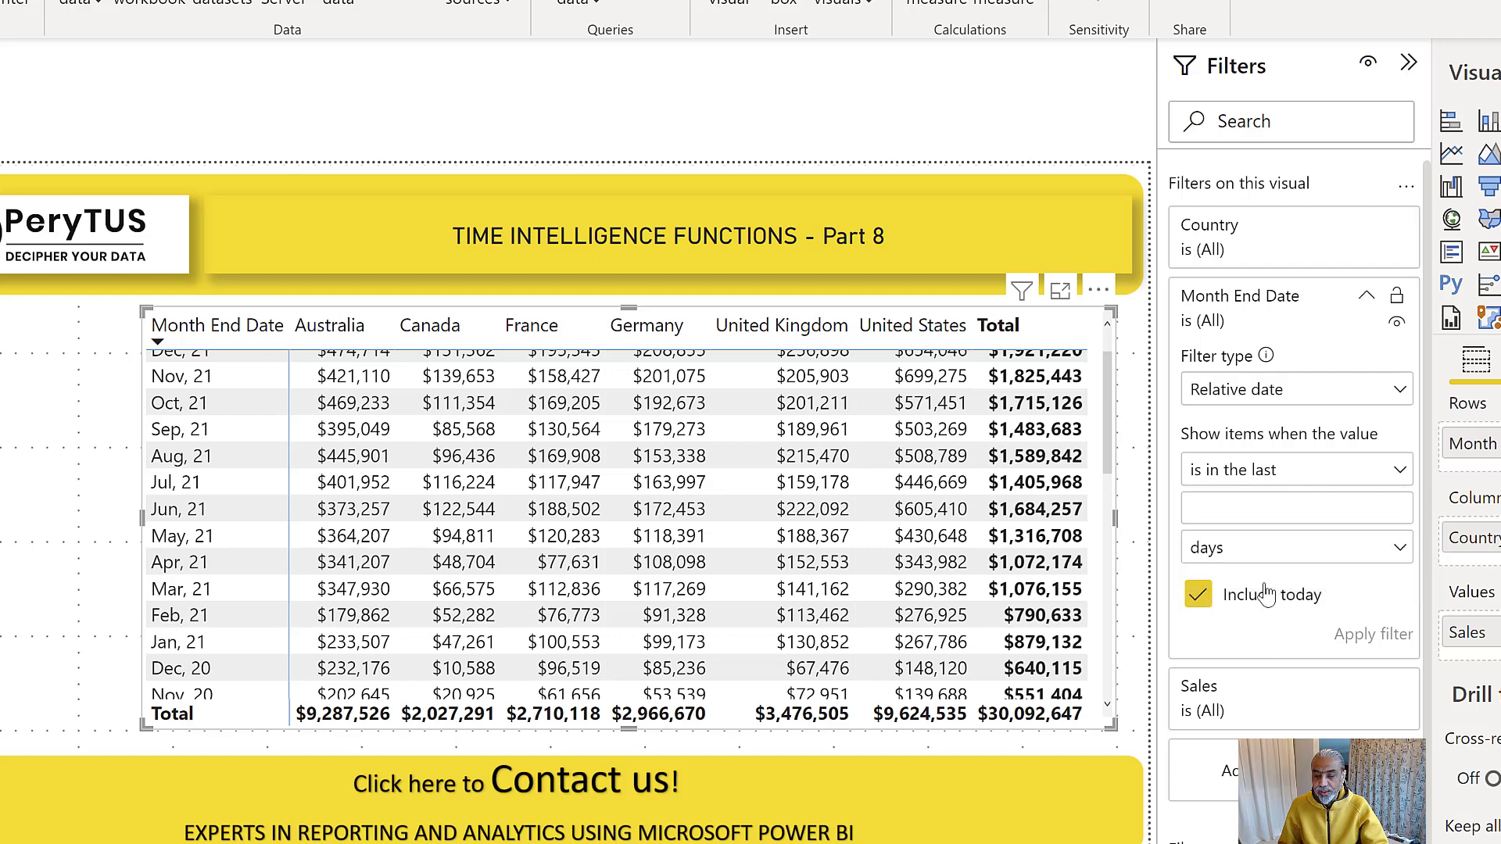
Try weeks and calendar weeks as the period unit of the Month End Date relative filter
click(1275, 551)
click(1250, 616)
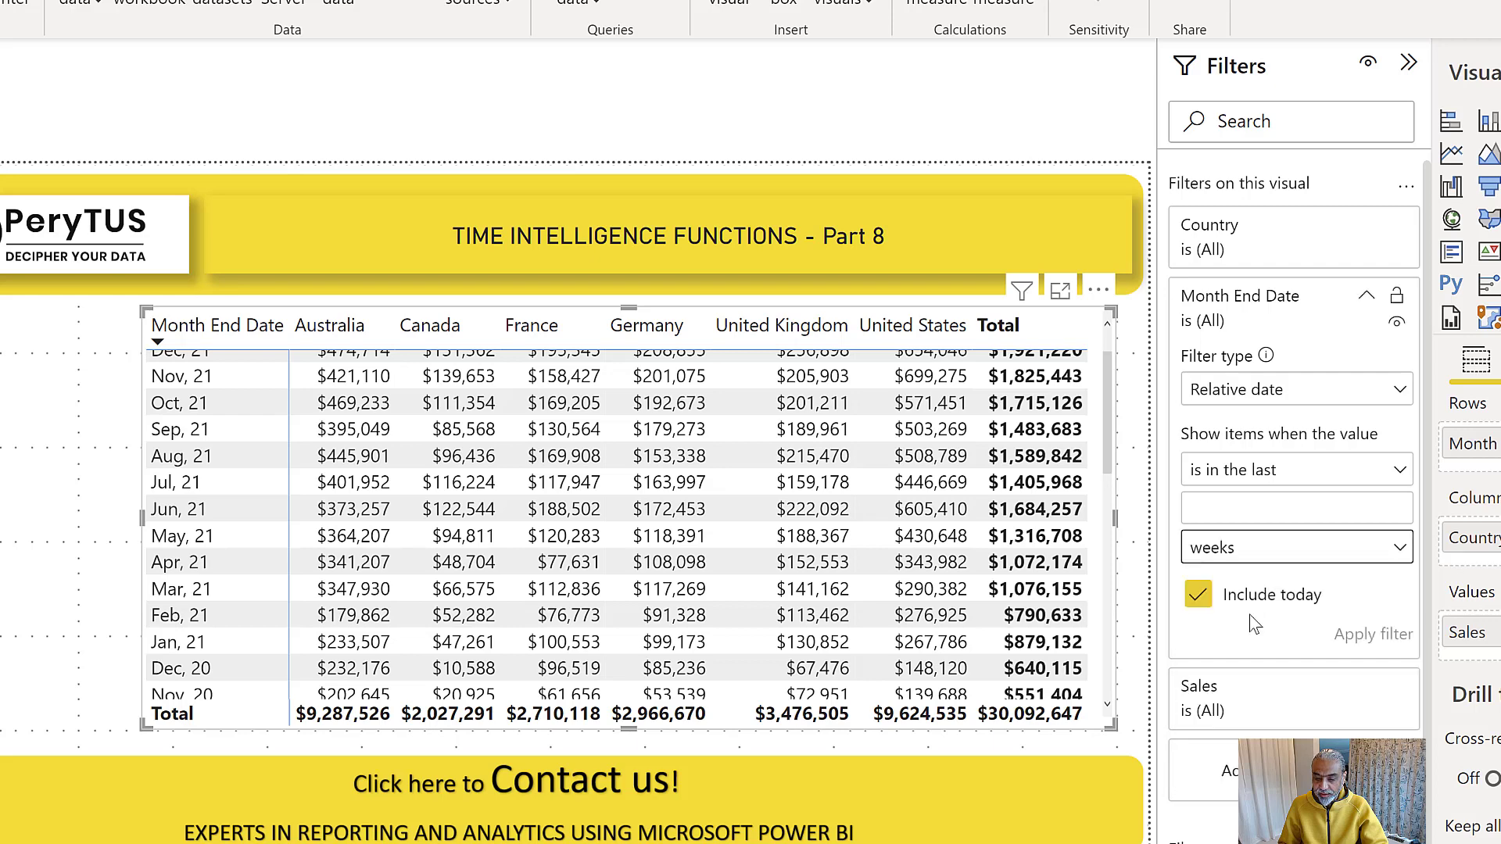
click(1299, 561)
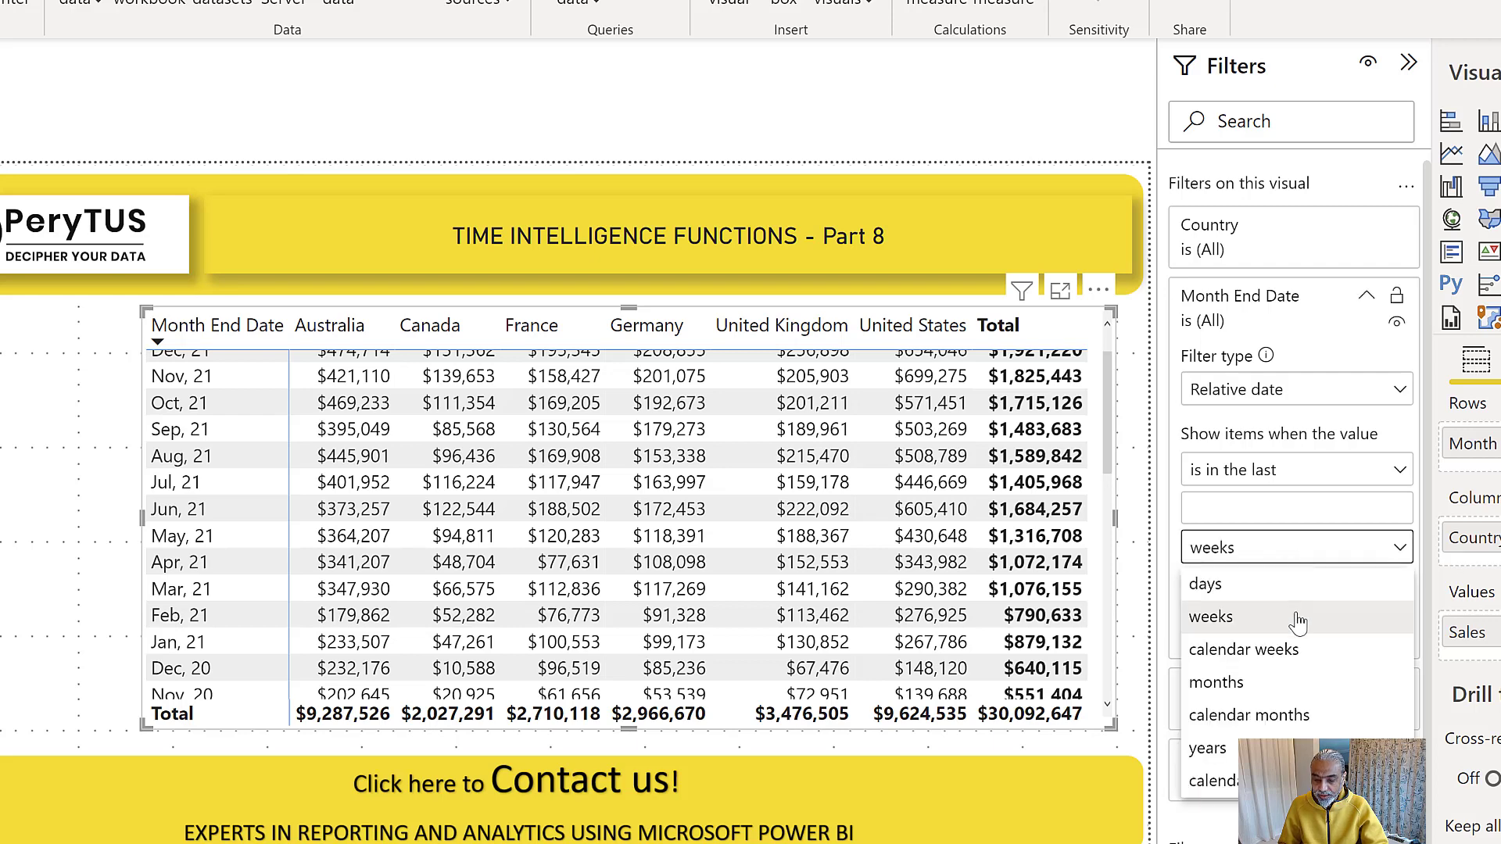
click(1287, 649)
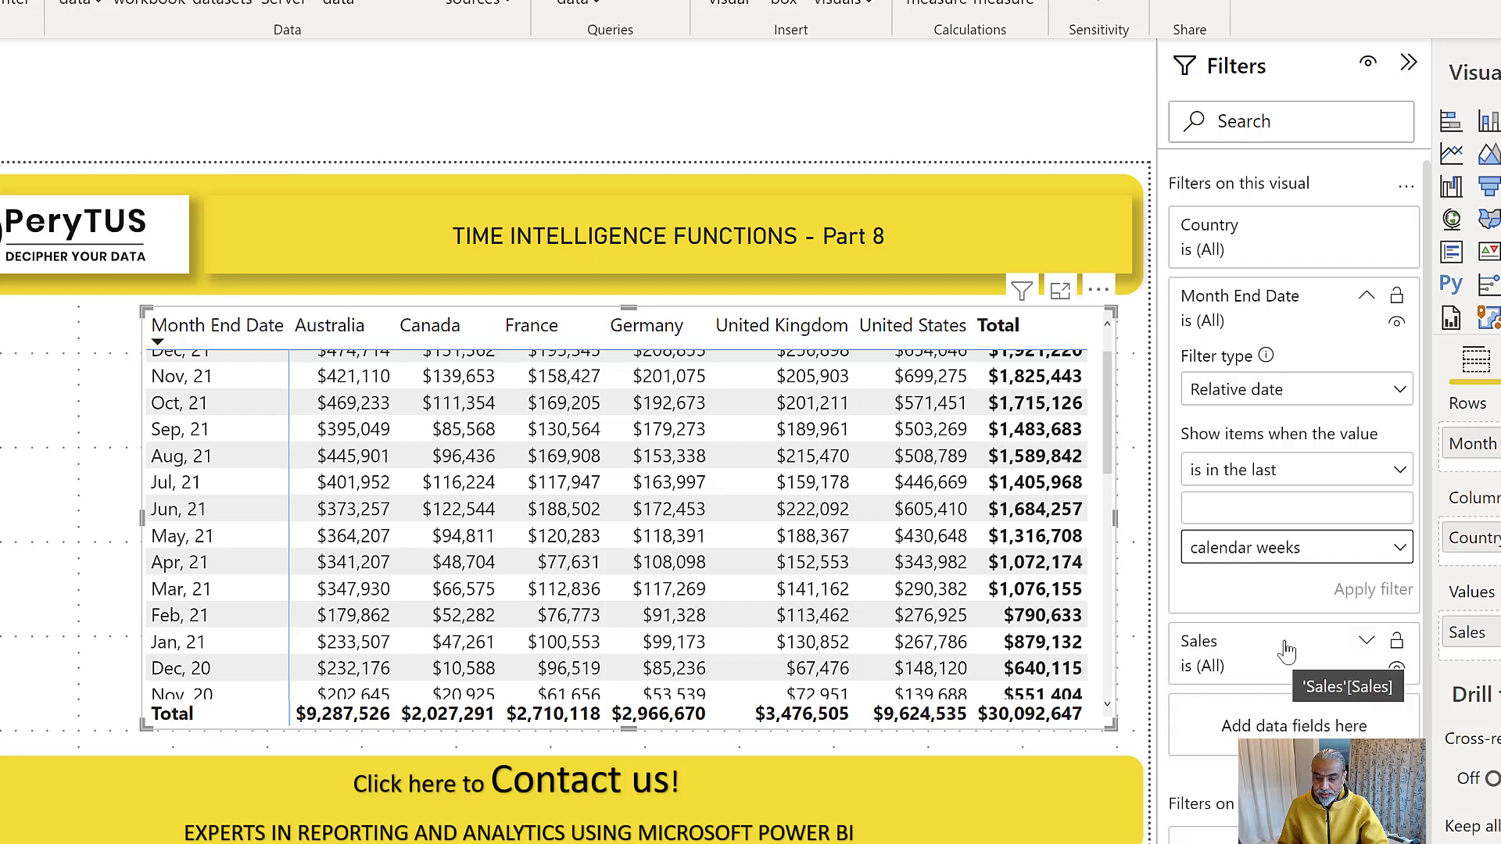
click(1298, 558)
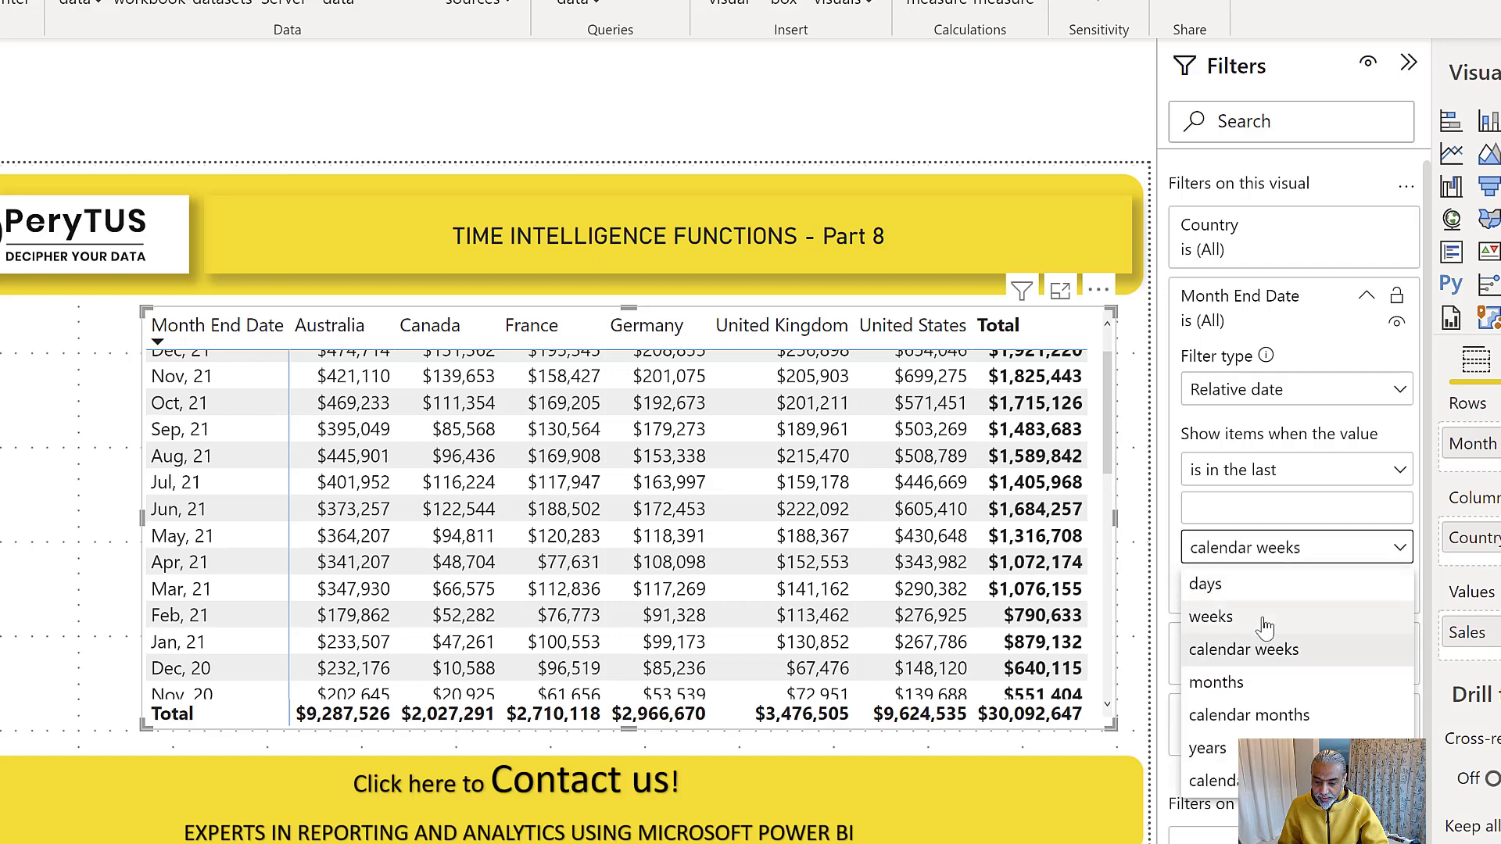
click(1274, 616)
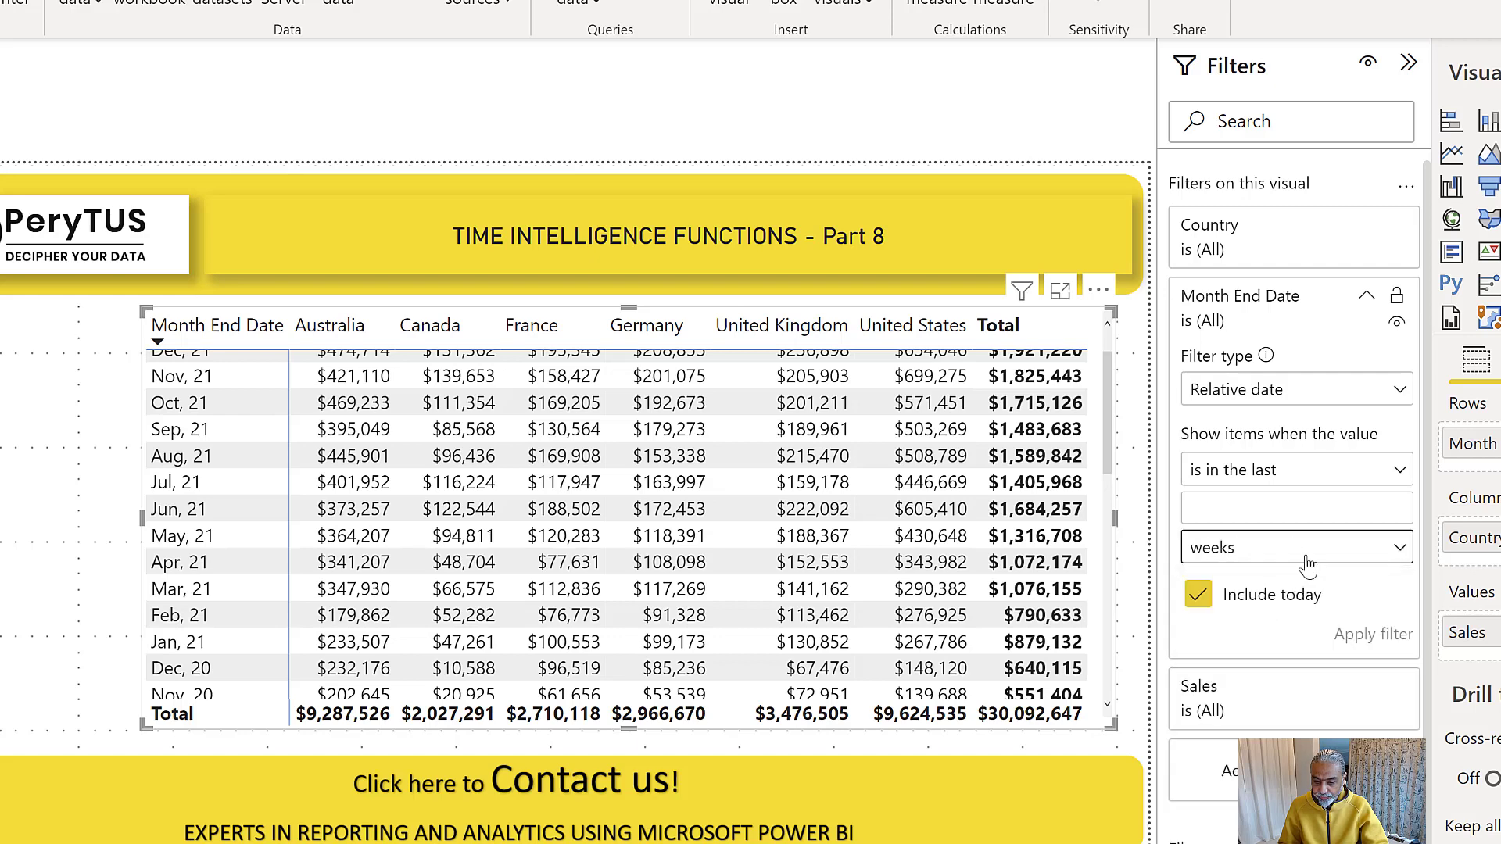
Filter Month End Date to the last 6 months with today included, and apply the filter
click(1308, 564)
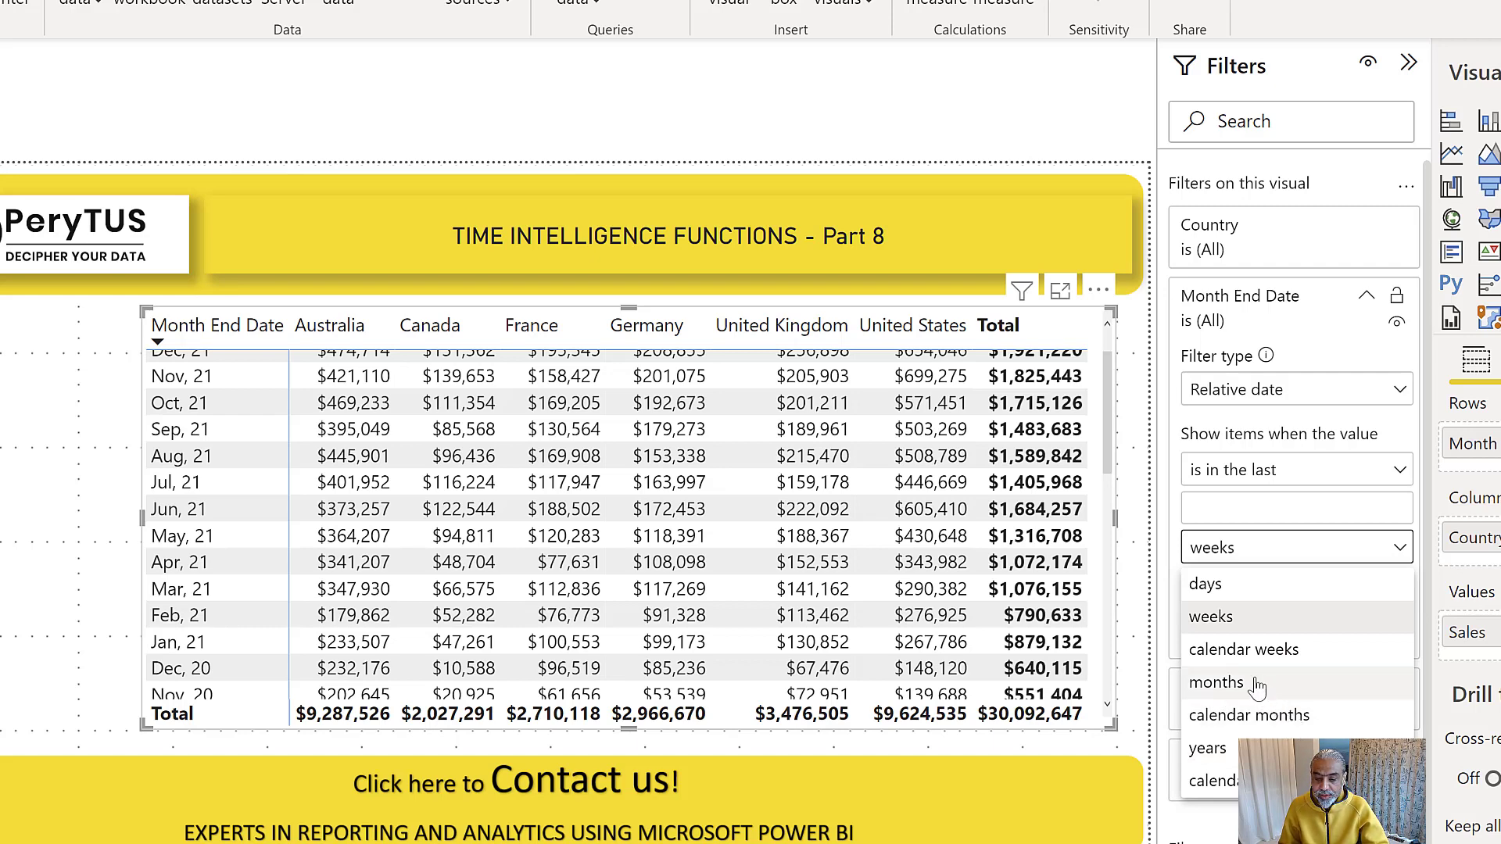
click(1257, 685)
click(1238, 505)
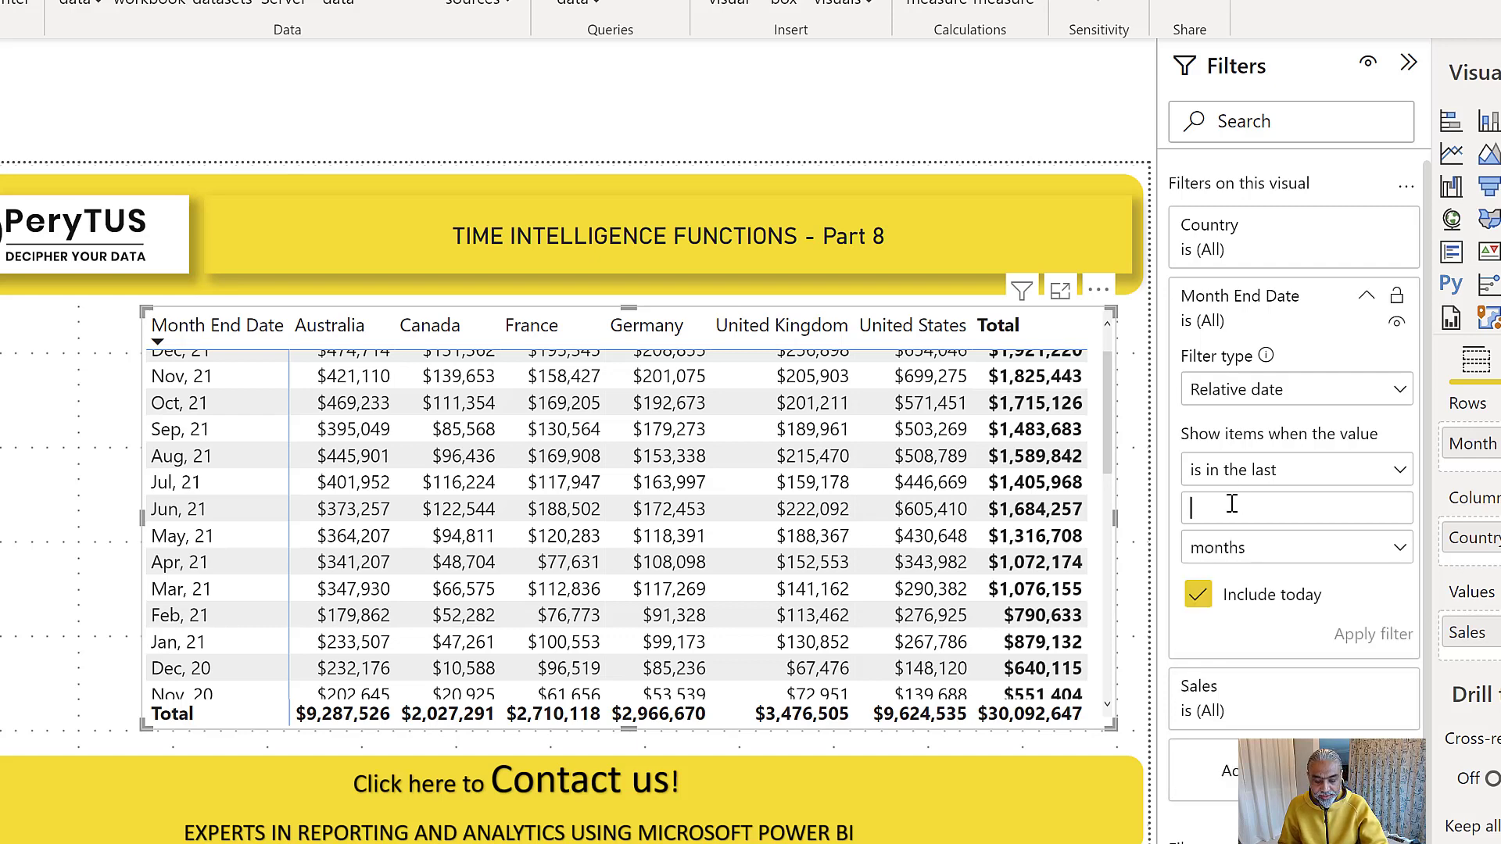
text(6)
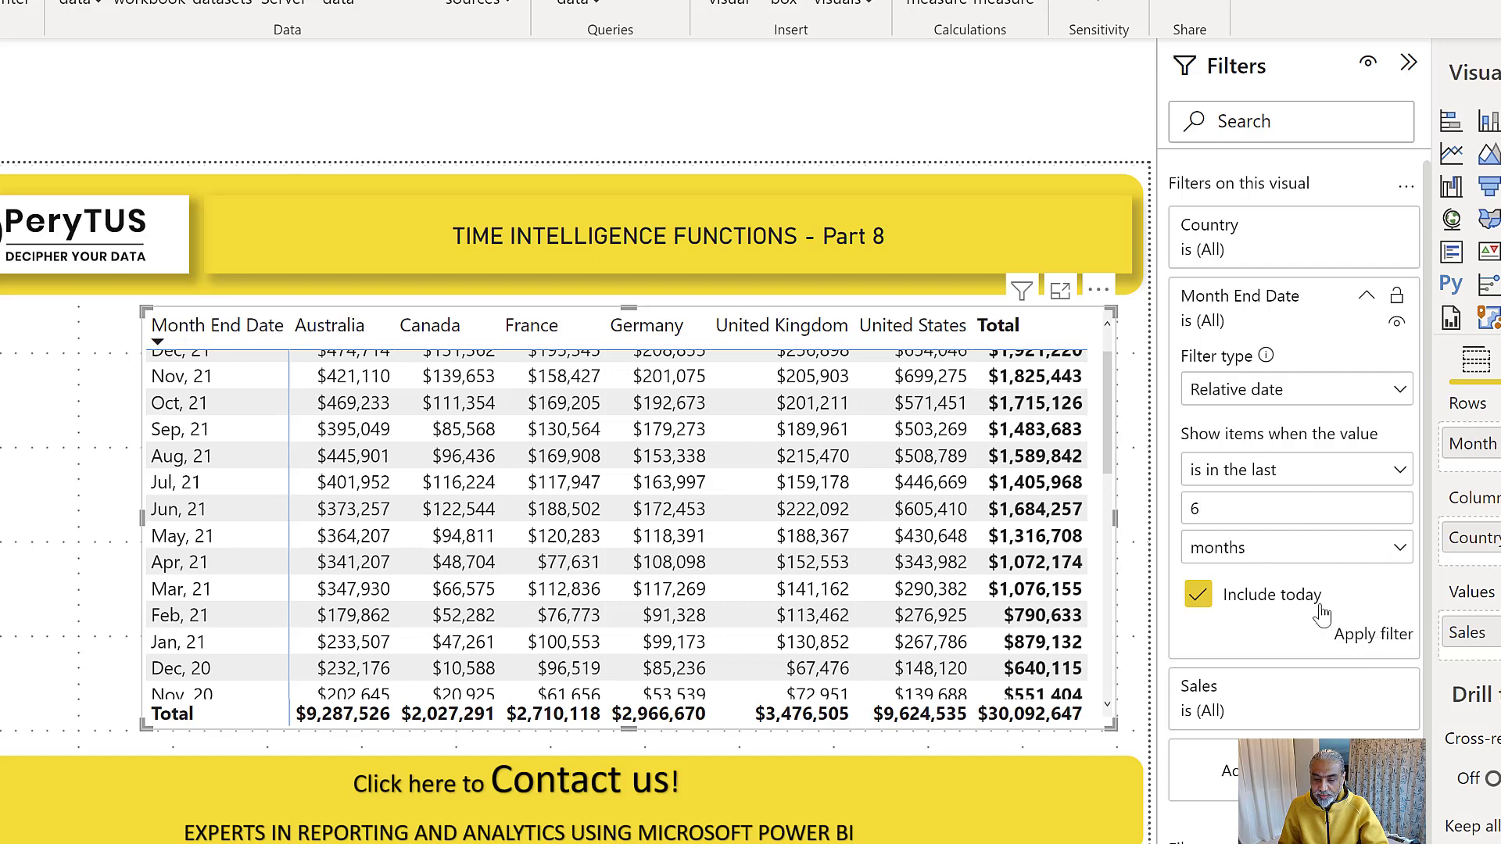
click(1343, 630)
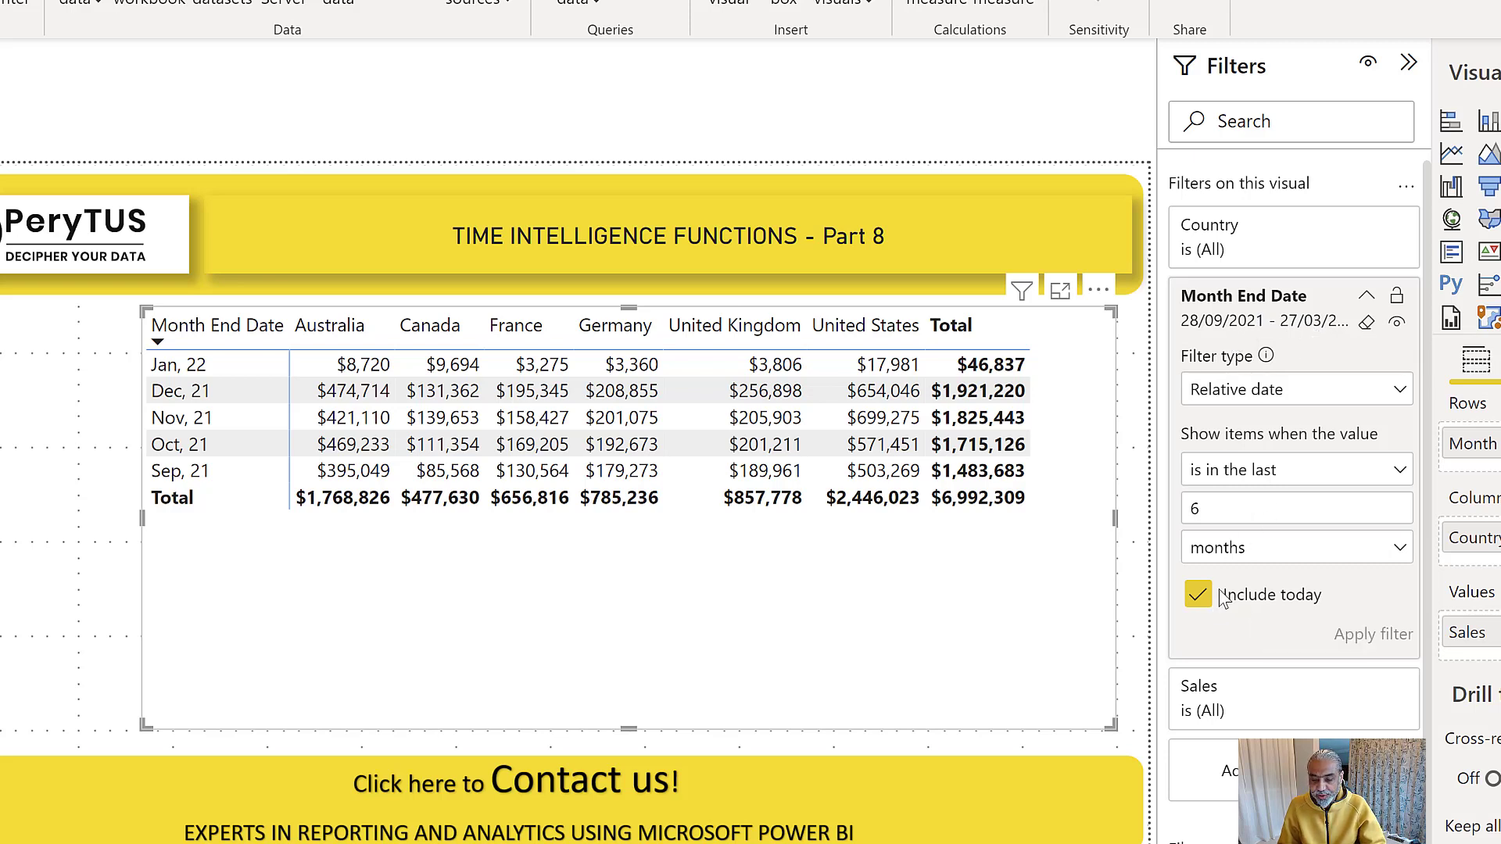
Apply the last-6-months filter with today excluded, and turn Include today back on
click(1198, 596)
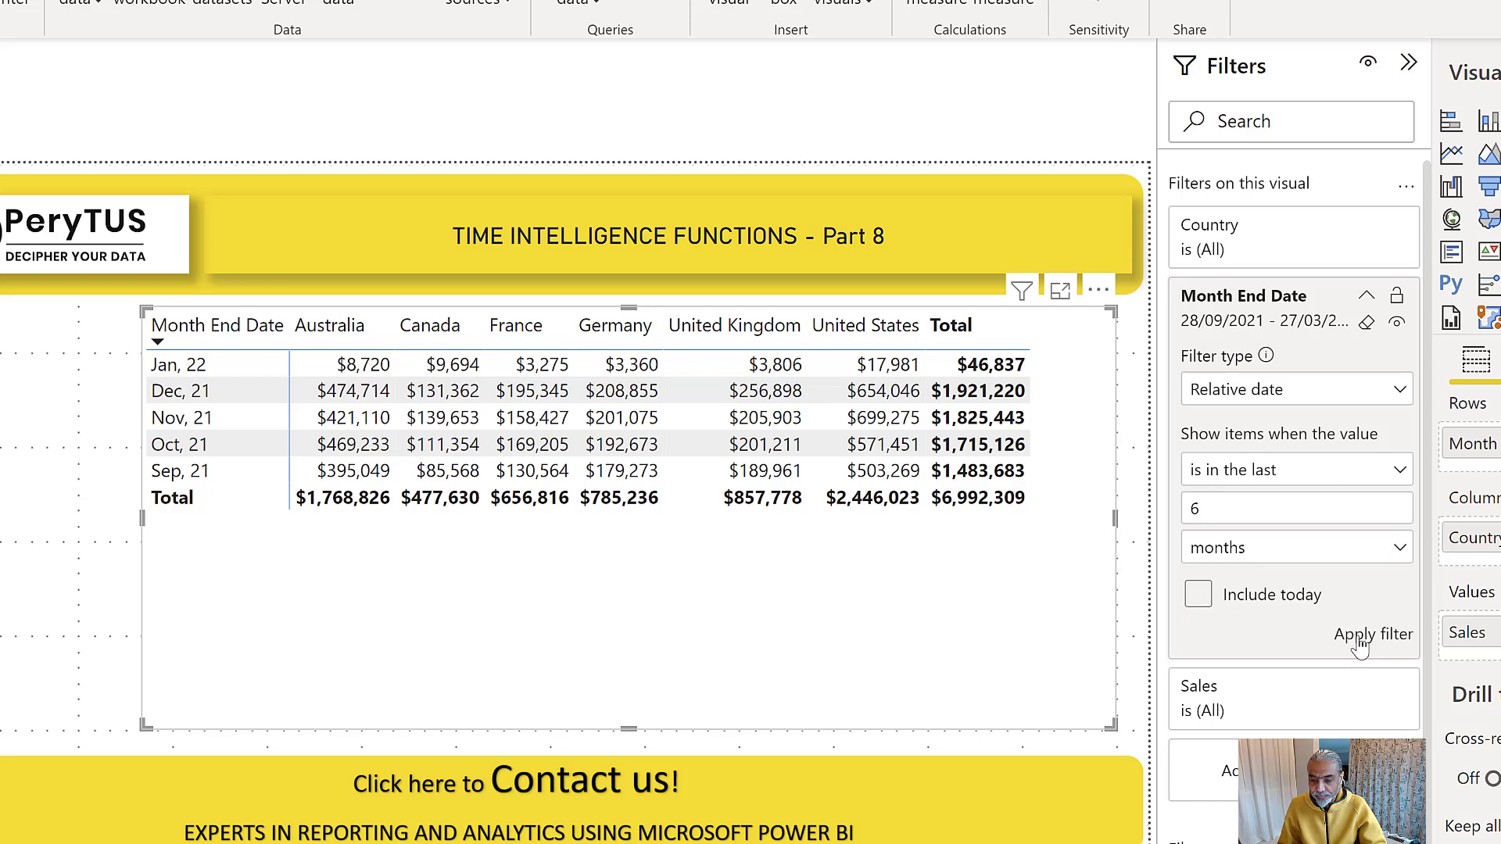
click(1359, 640)
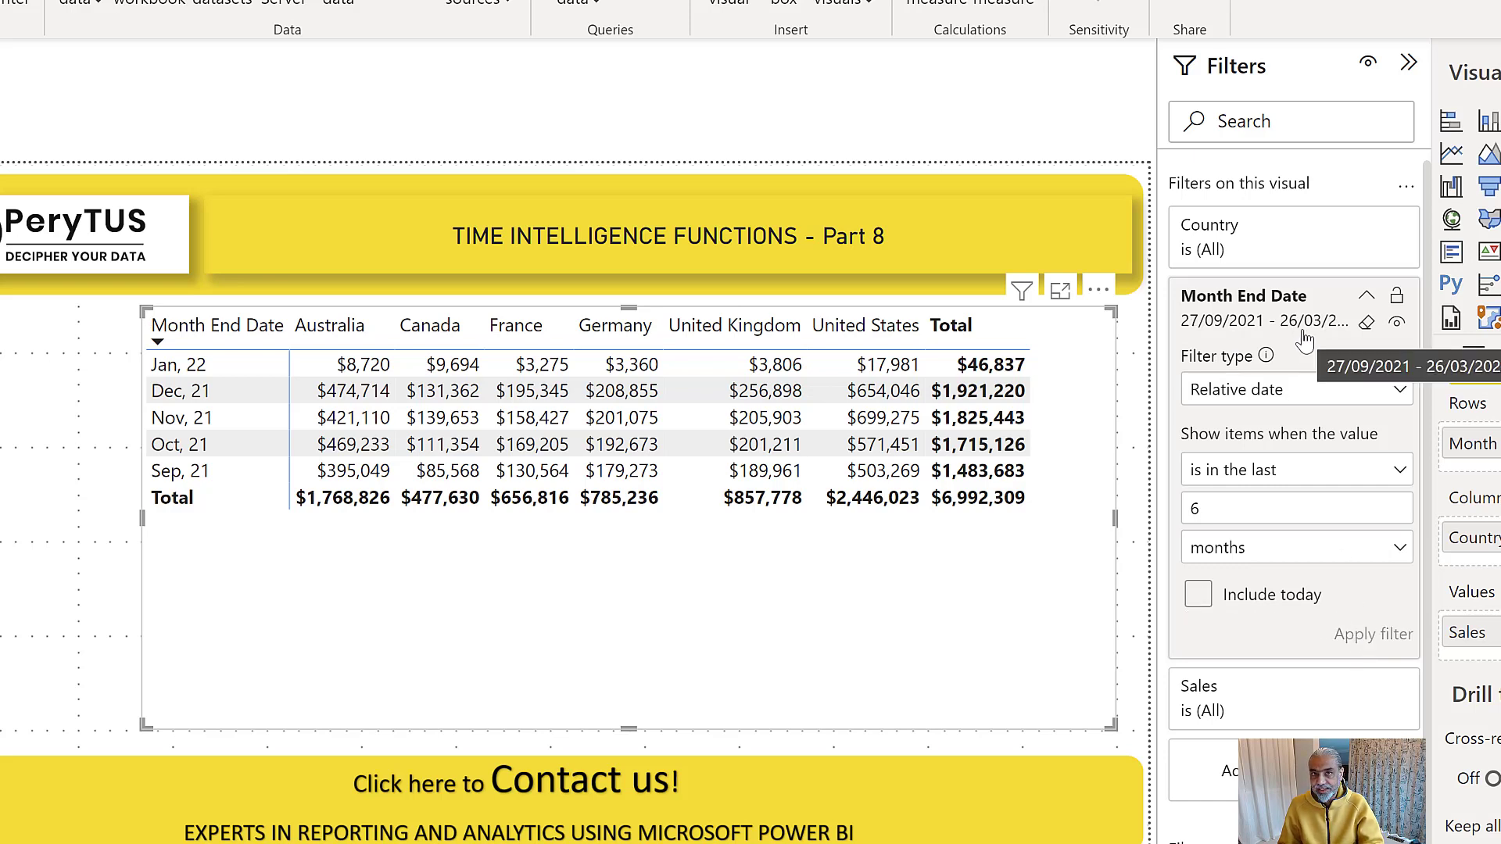
click(1198, 596)
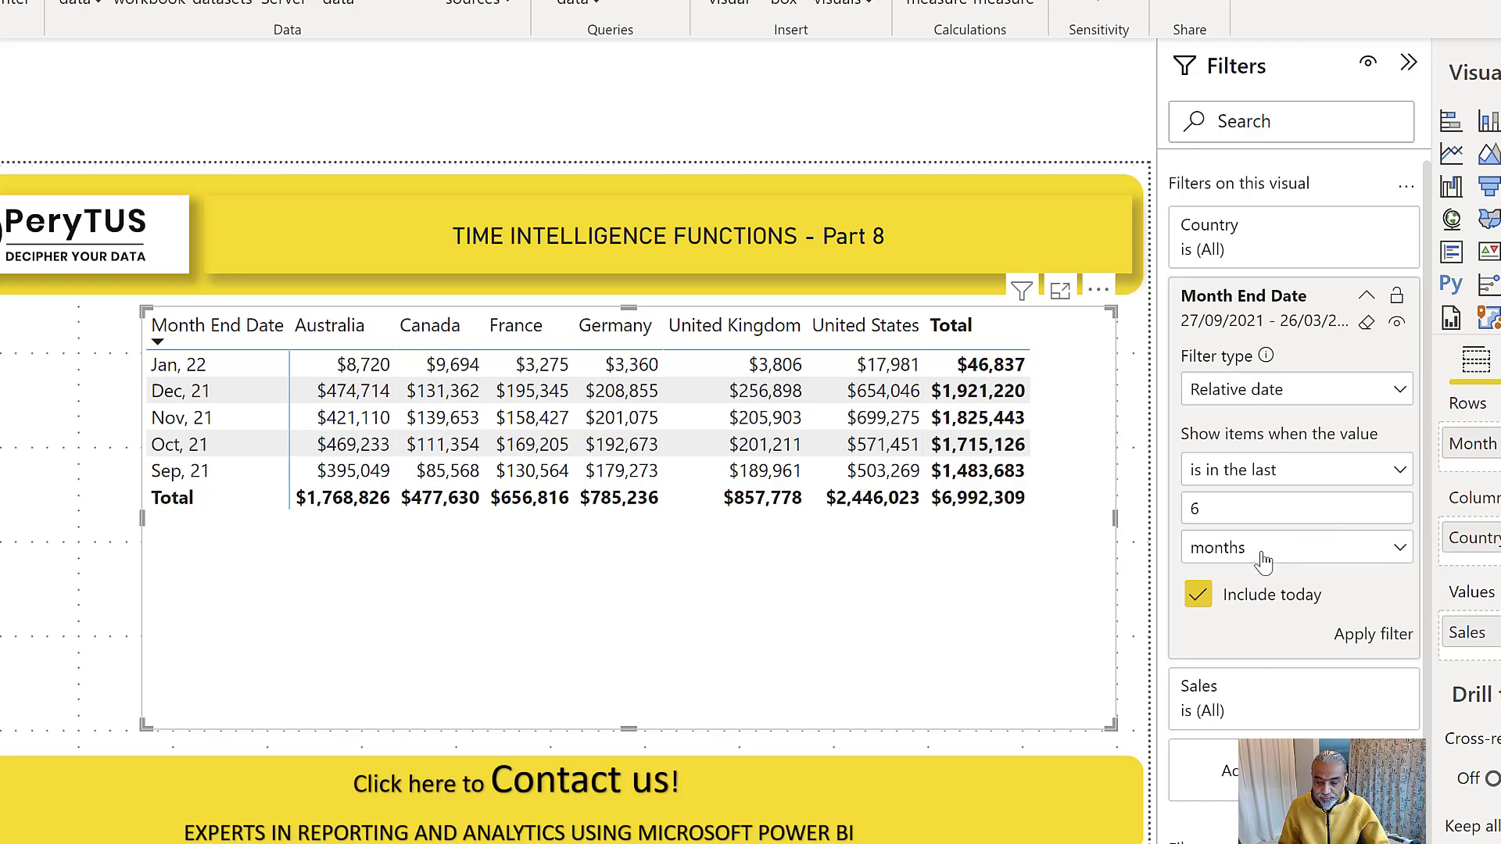
Apply the Month End Date filter for the last 6 calendar months and widen the filter area to show the full date range
click(1266, 551)
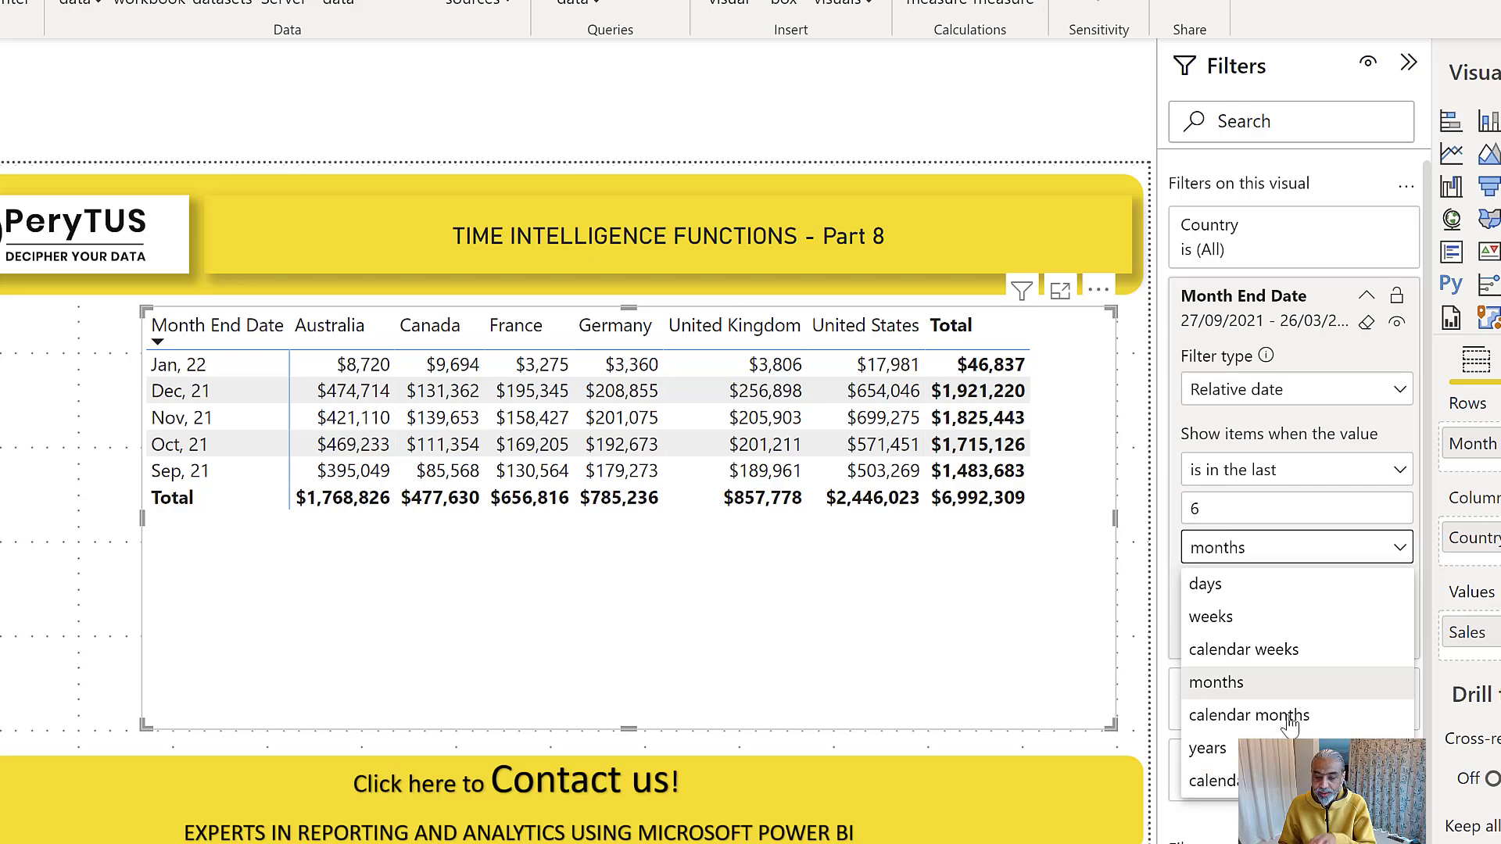
click(1288, 717)
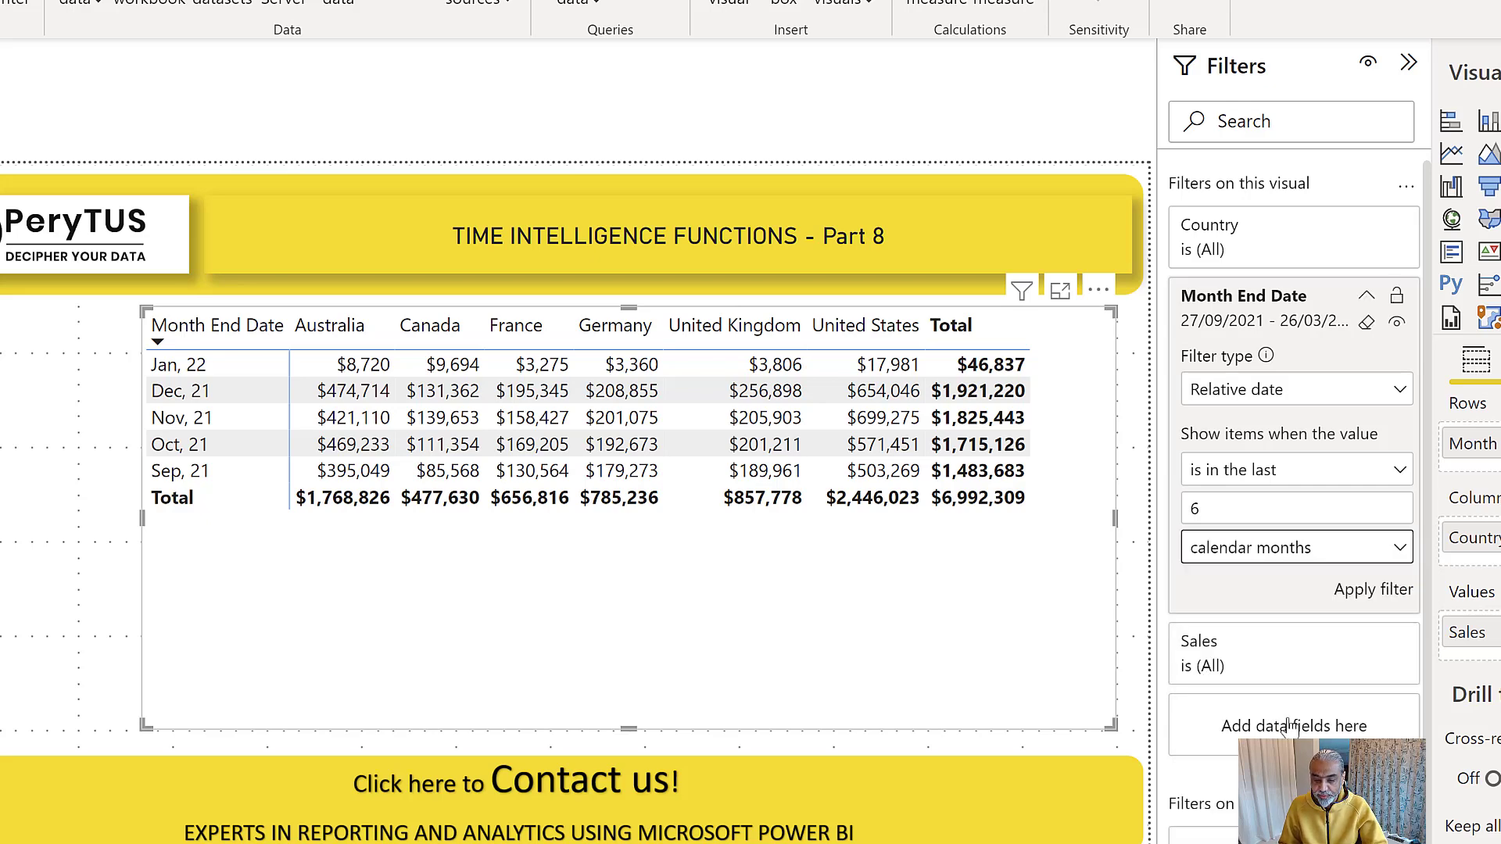
click(1359, 596)
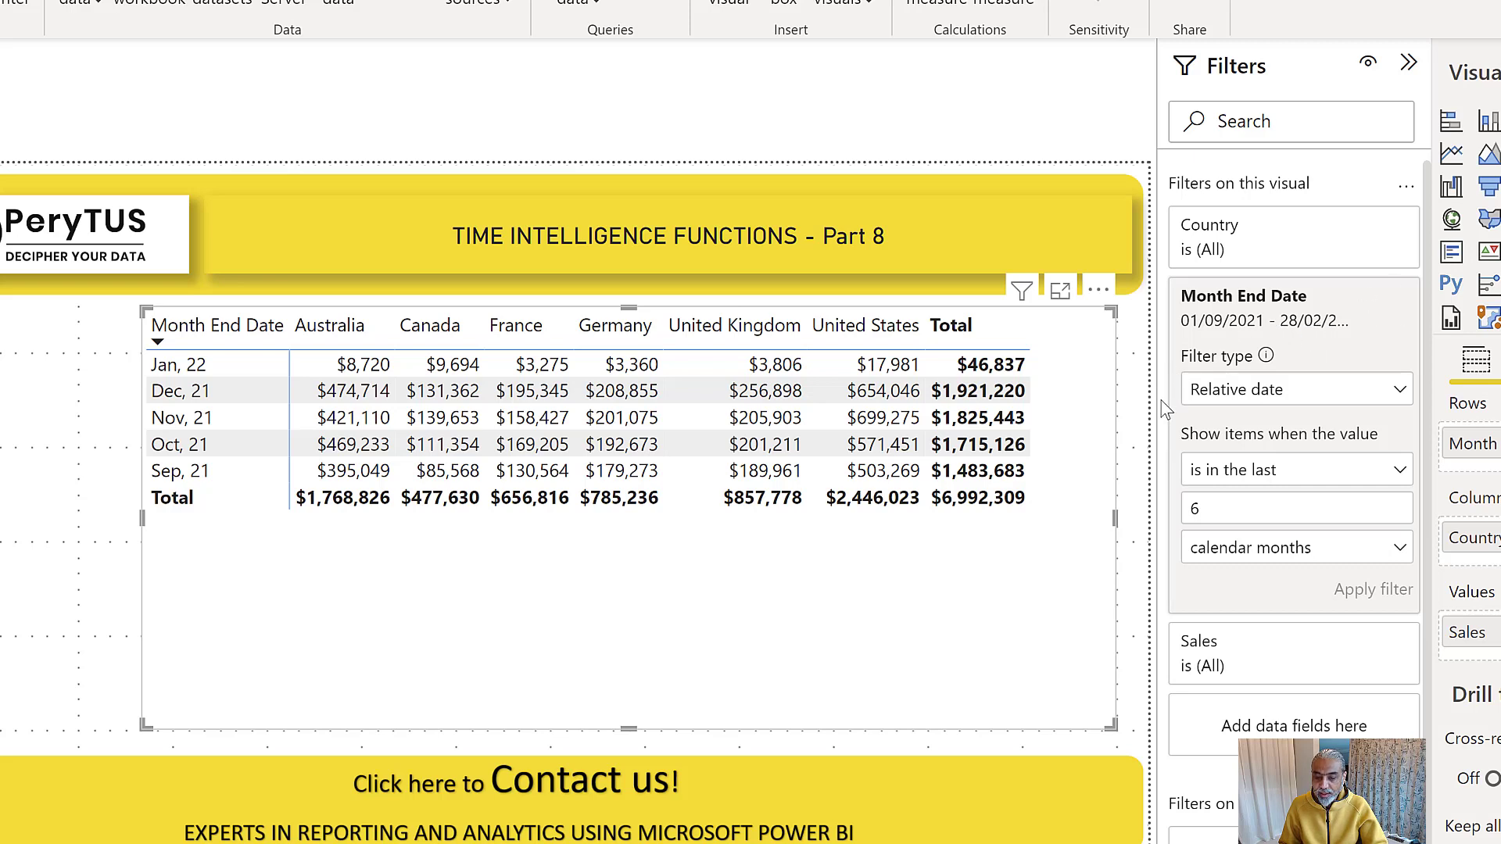
drag(1158, 410, 1098, 421)
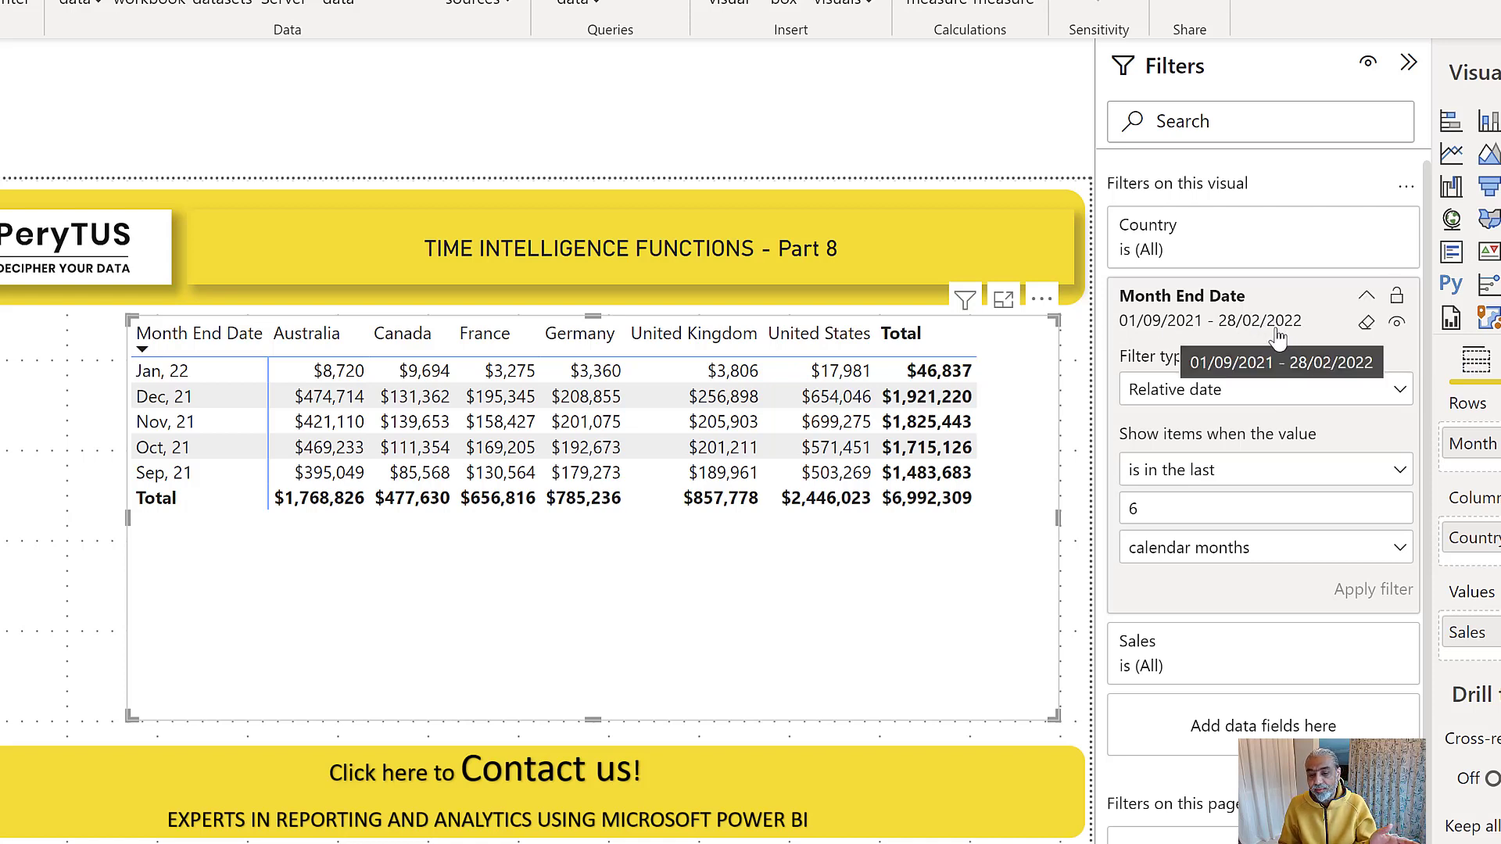
click(1151, 510)
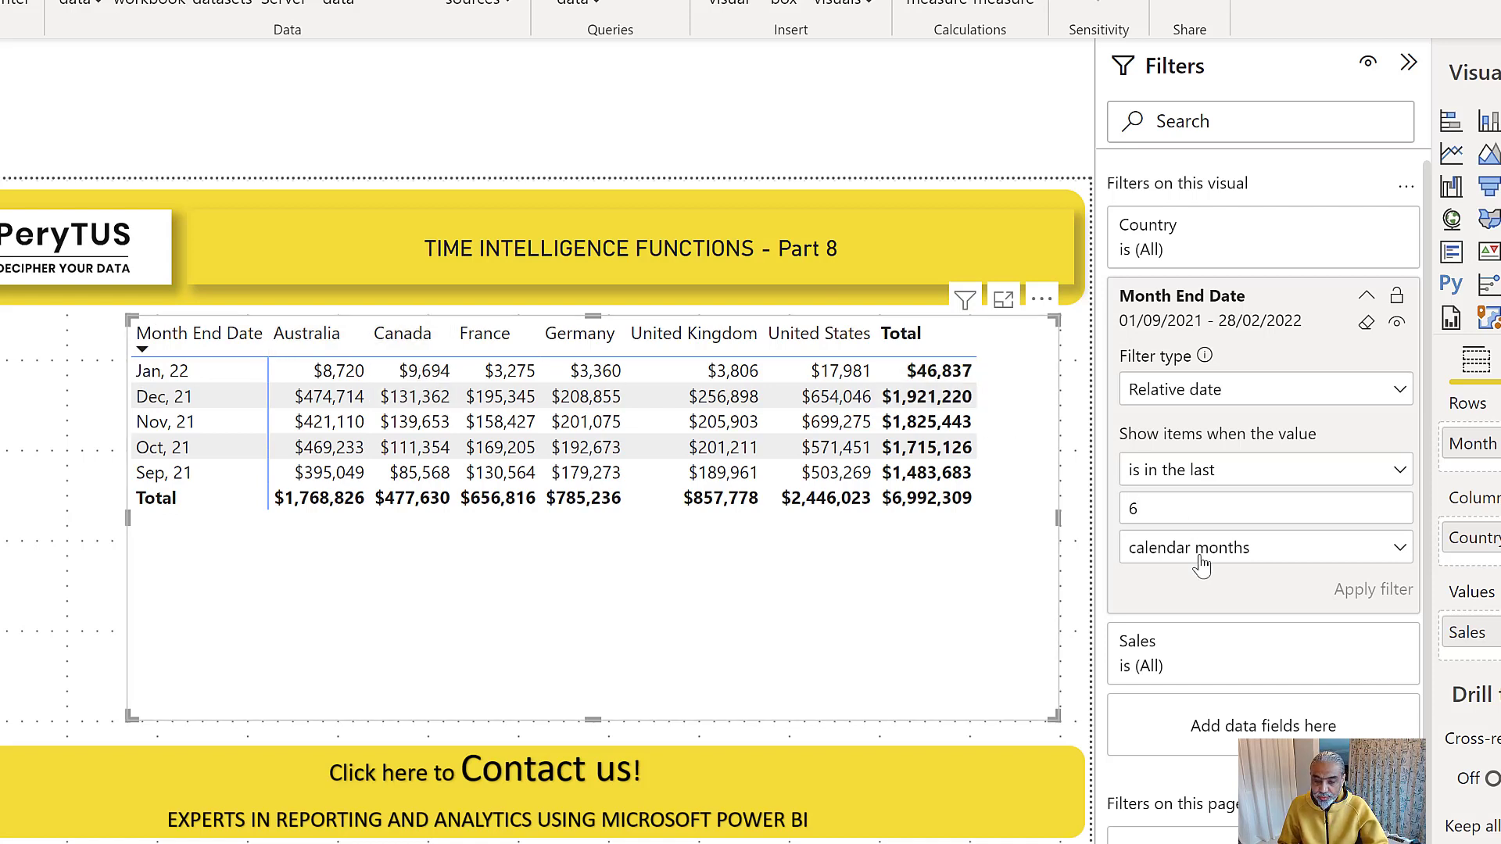
Apply the Month End Date filter for the last 6 calendar years and review the matrix down to its oldest months
click(1202, 565)
click(1180, 780)
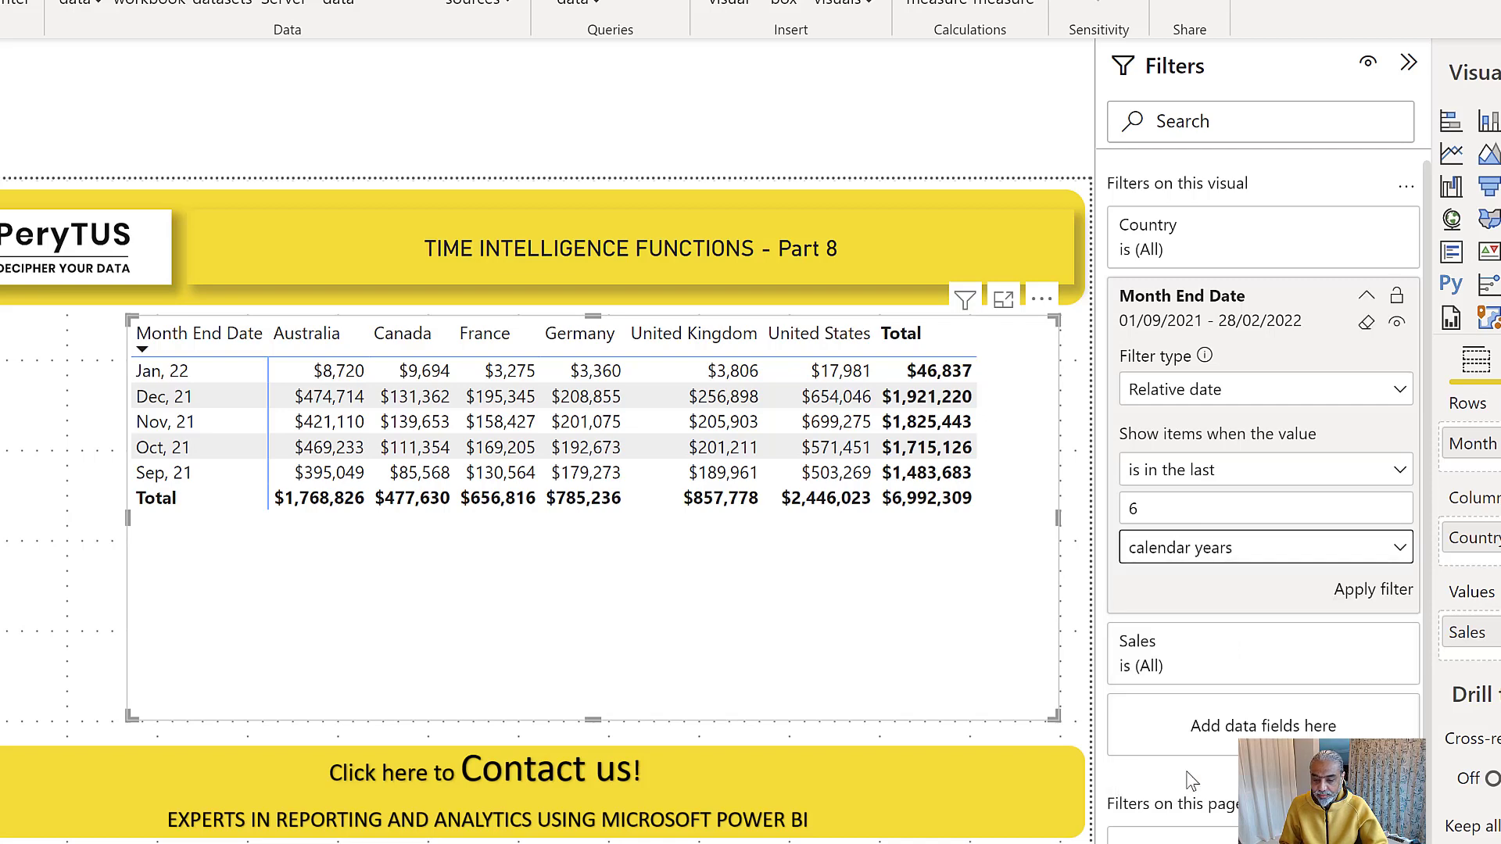
click(1362, 598)
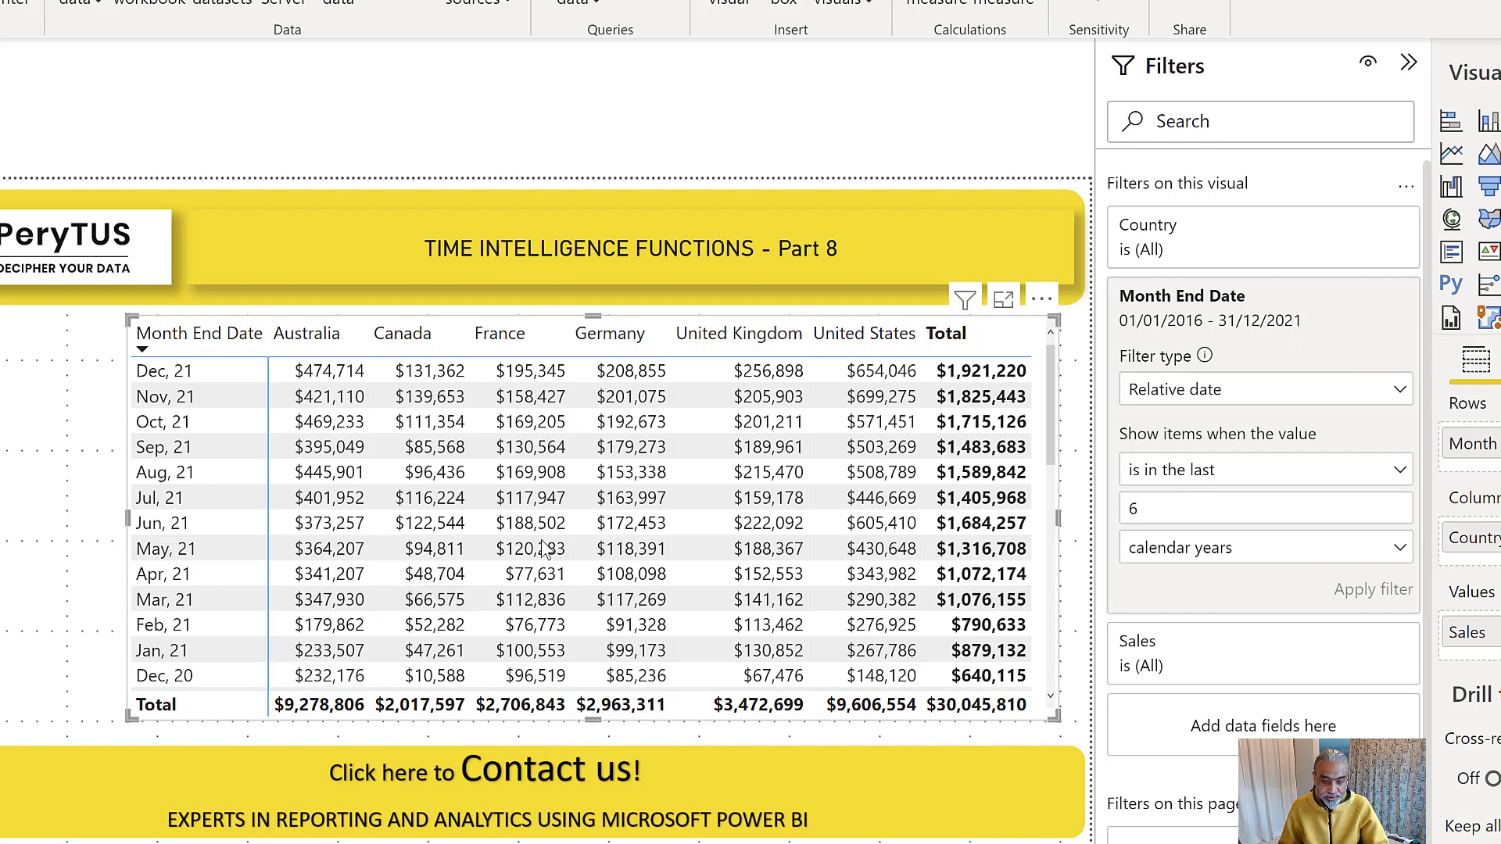
scroll(336, 595, down, 5)
scroll(348, 585, down, 3)
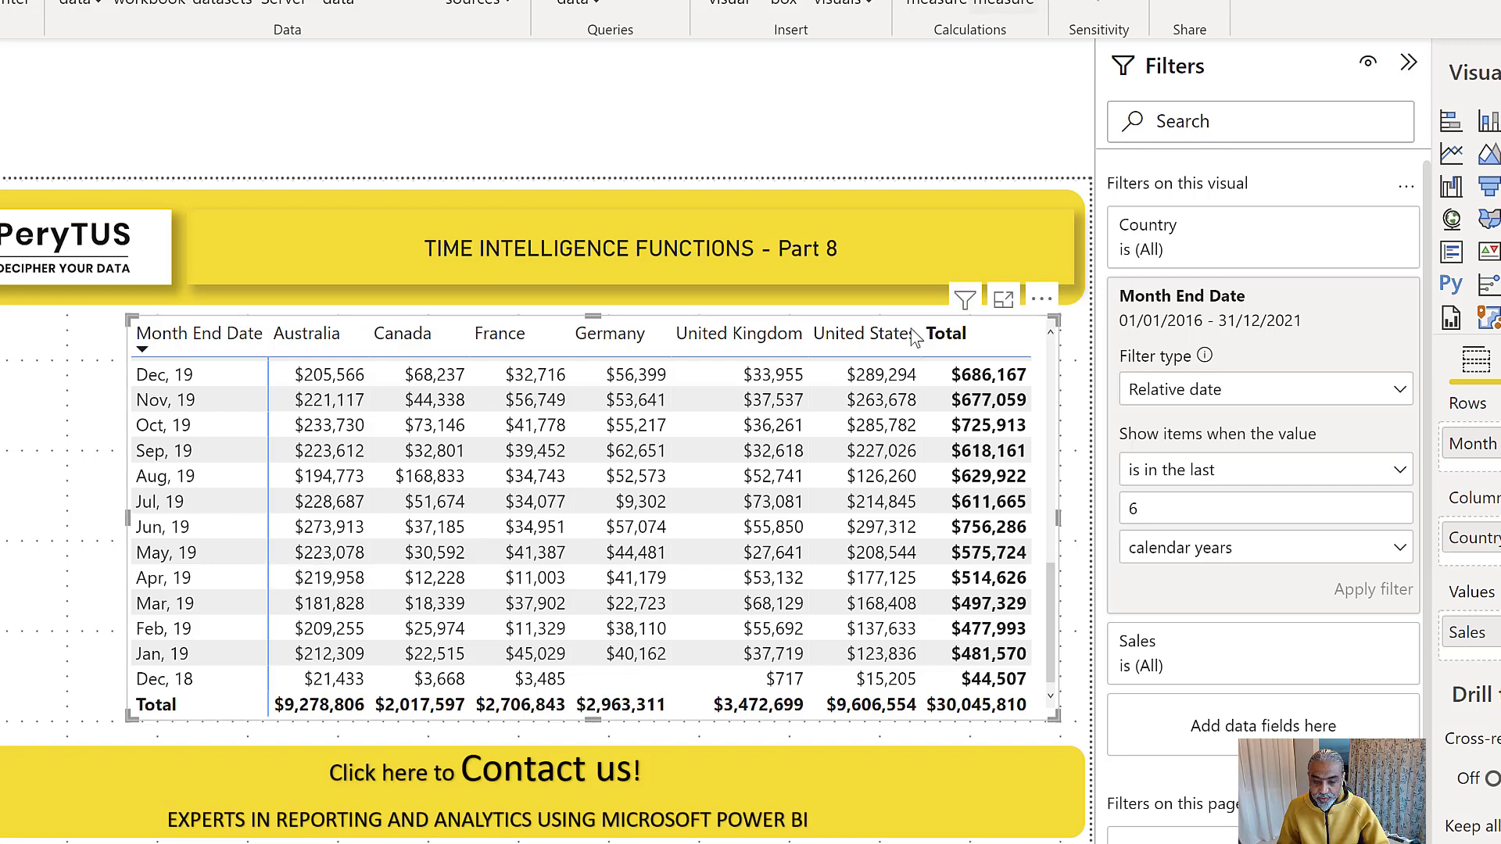
Set the Month End Date filter's unit back to calendar months and apply it
click(1241, 560)
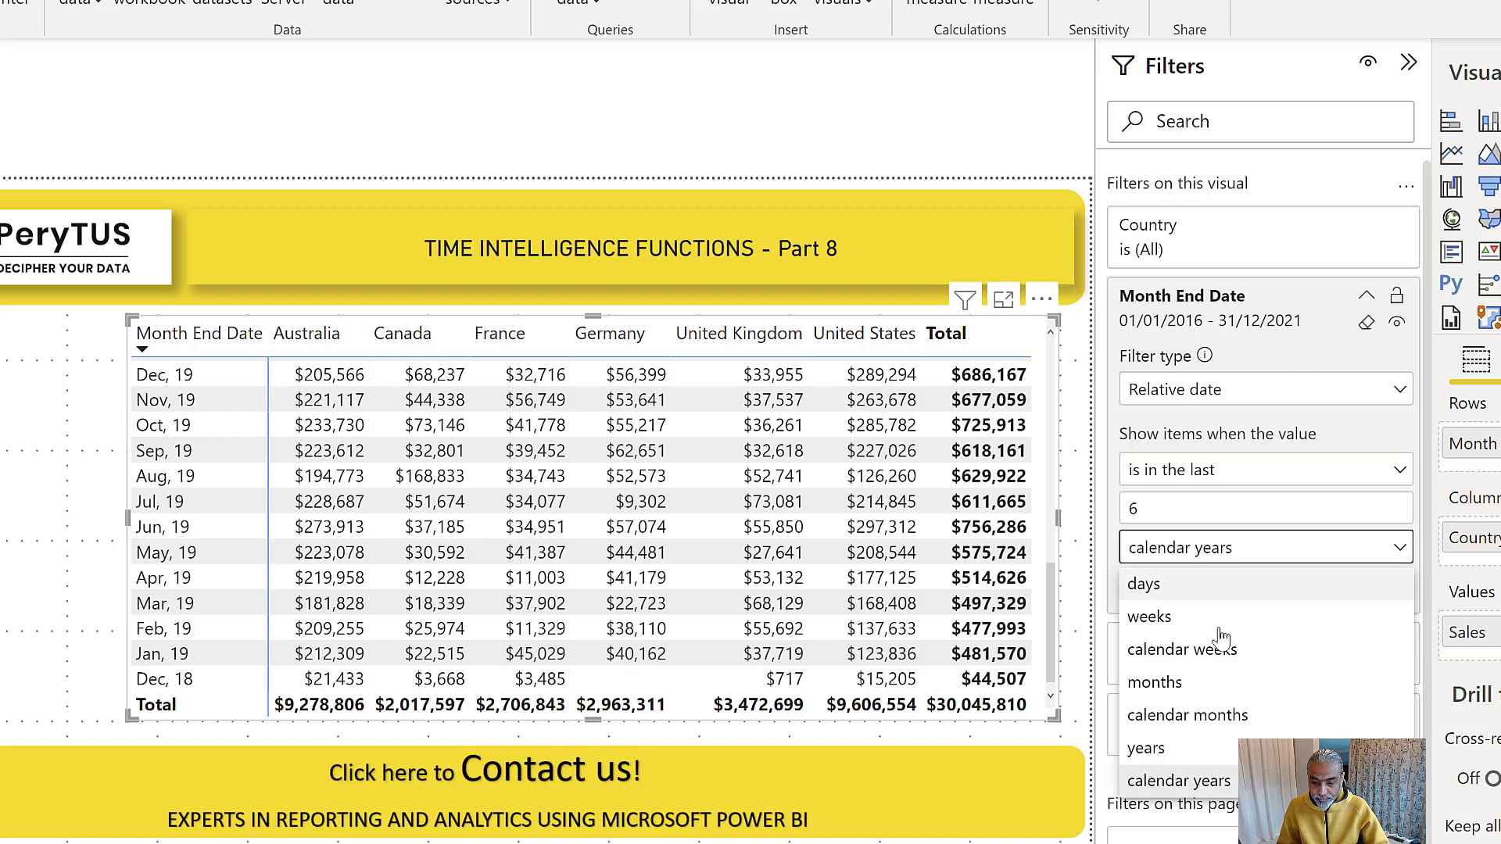
click(1194, 726)
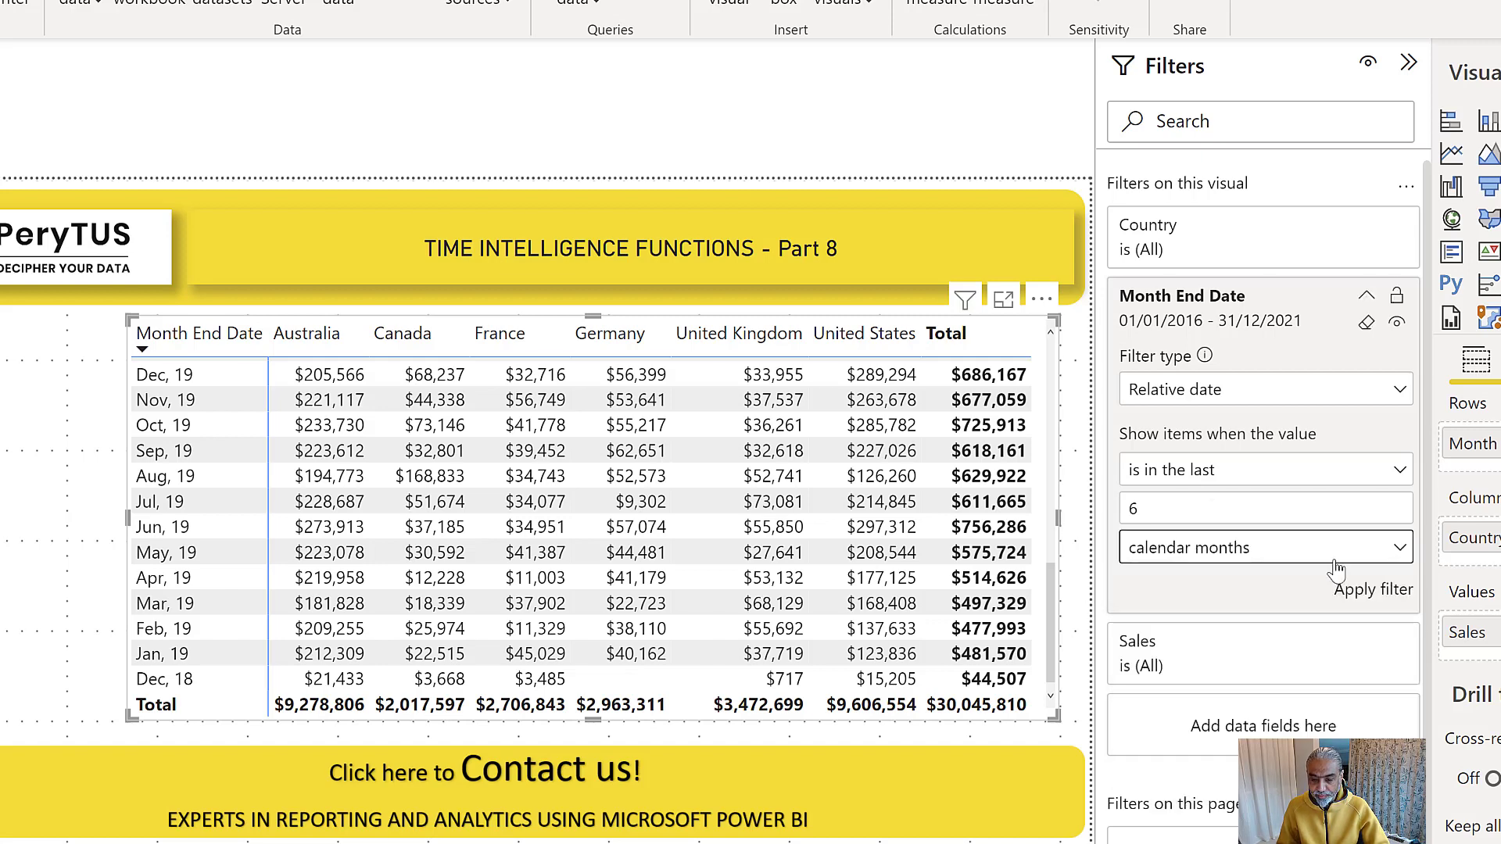
click(1390, 596)
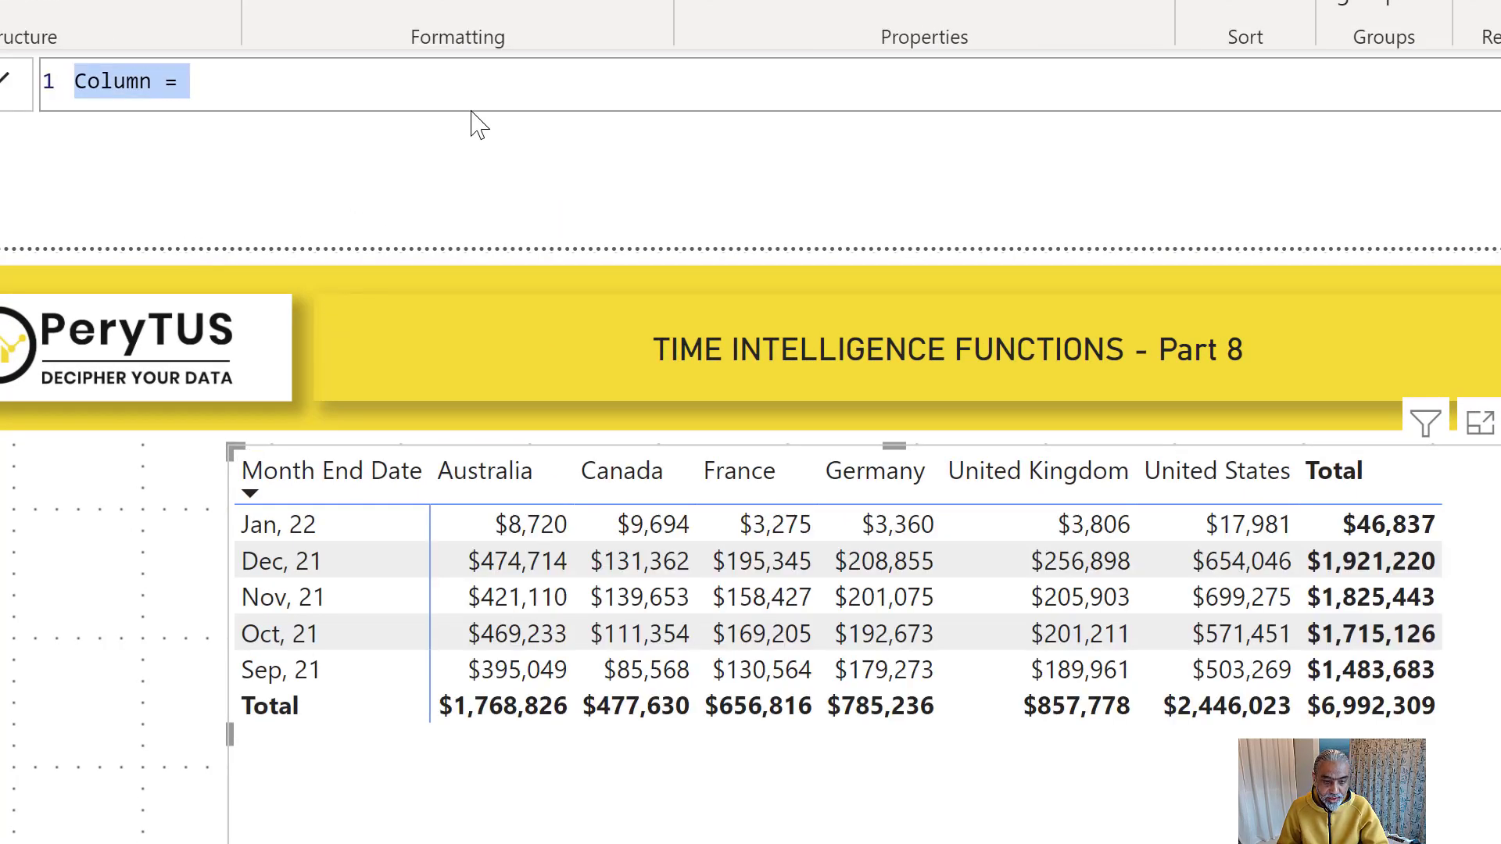
Enlarge the formula text and name the new calculated column Month Offset
ctrl+scroll(520, 77, up, 2)
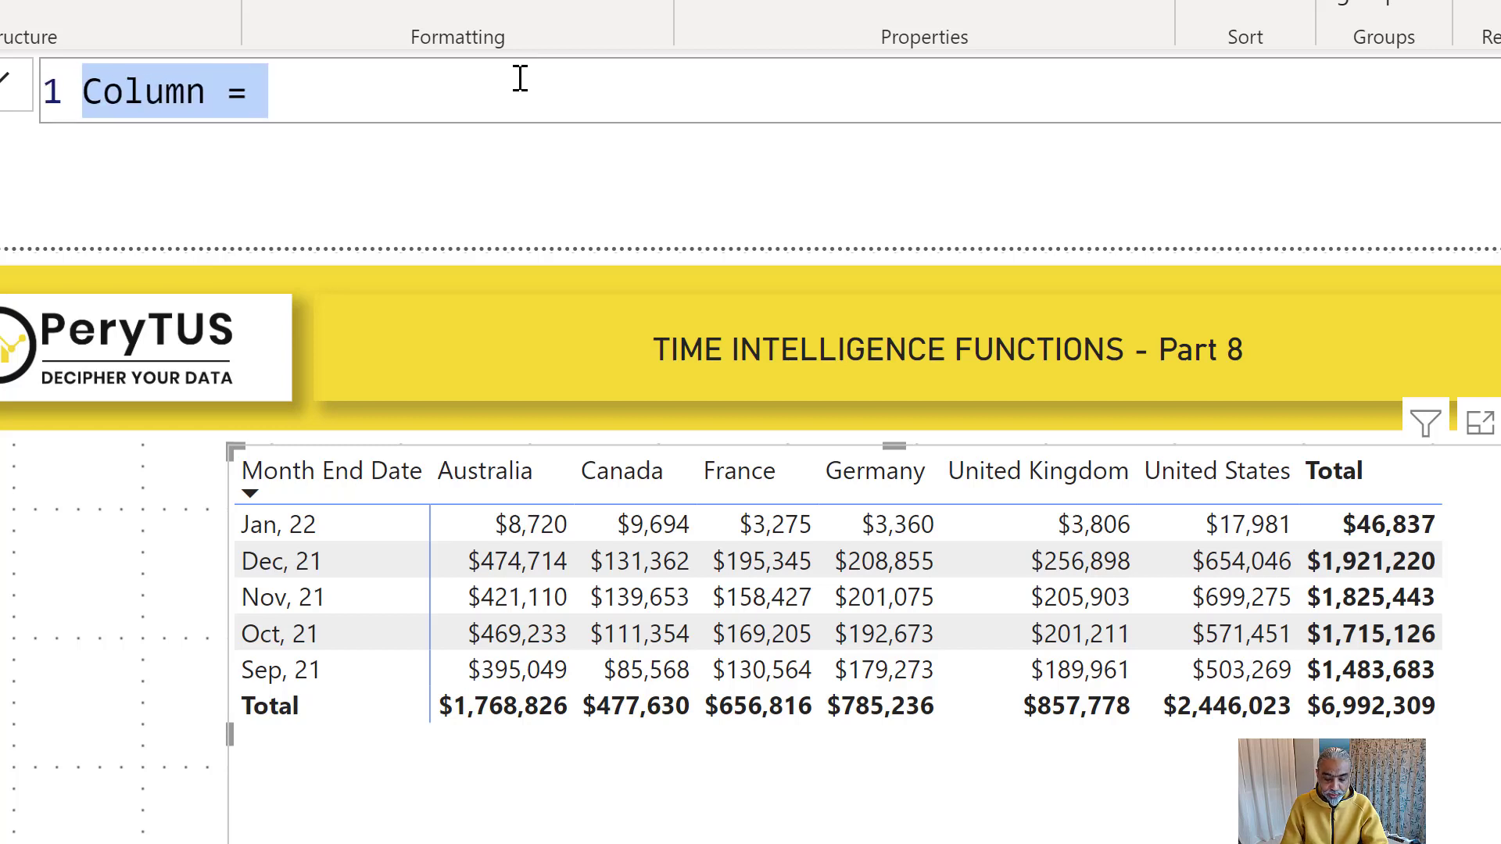
text(Month Offsrt)
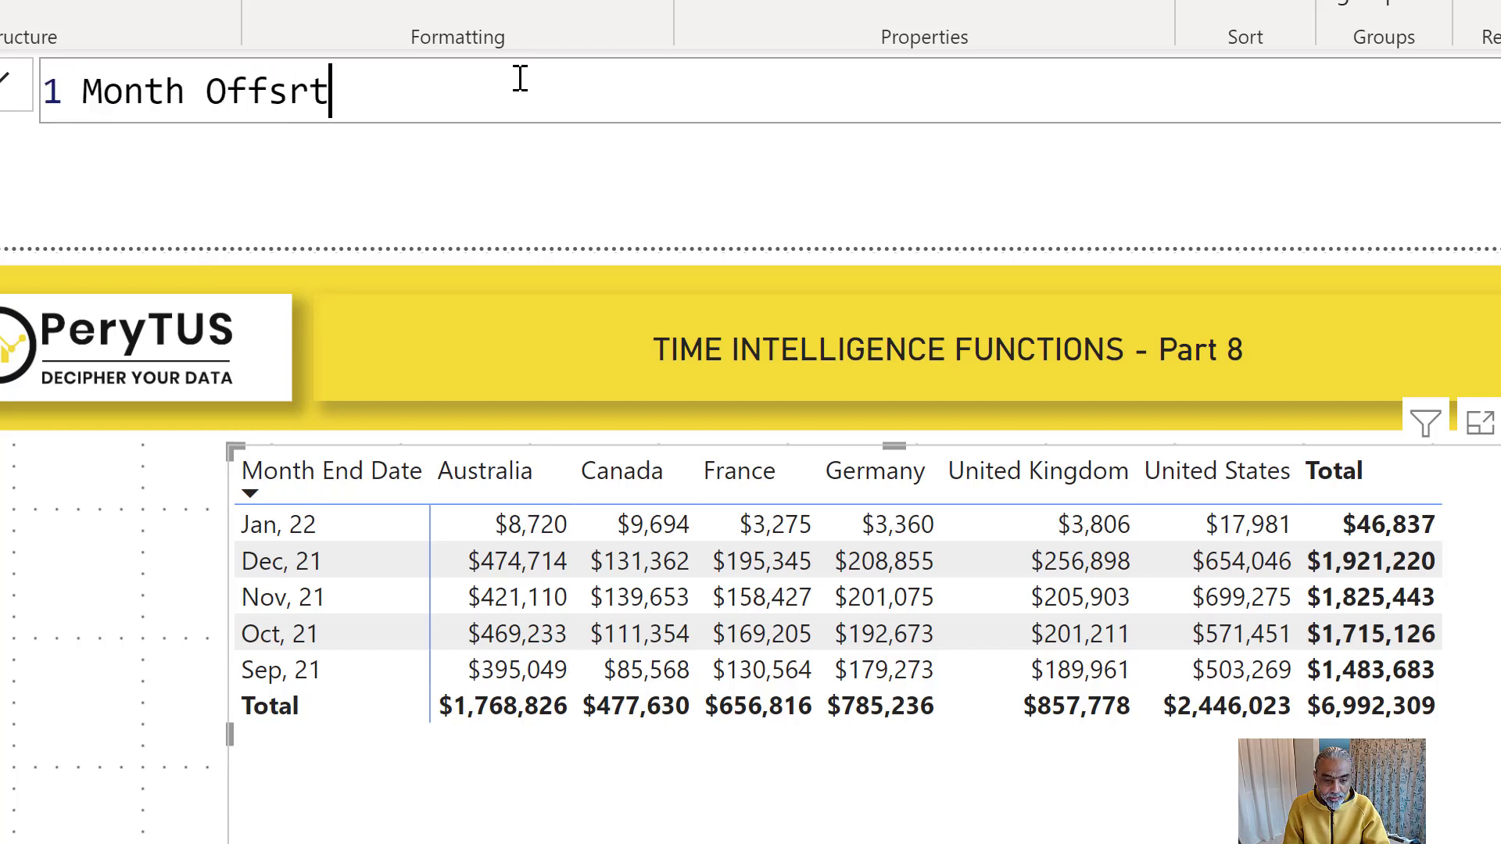
key(BackSpace)
key(BackSpace)
text(et =)
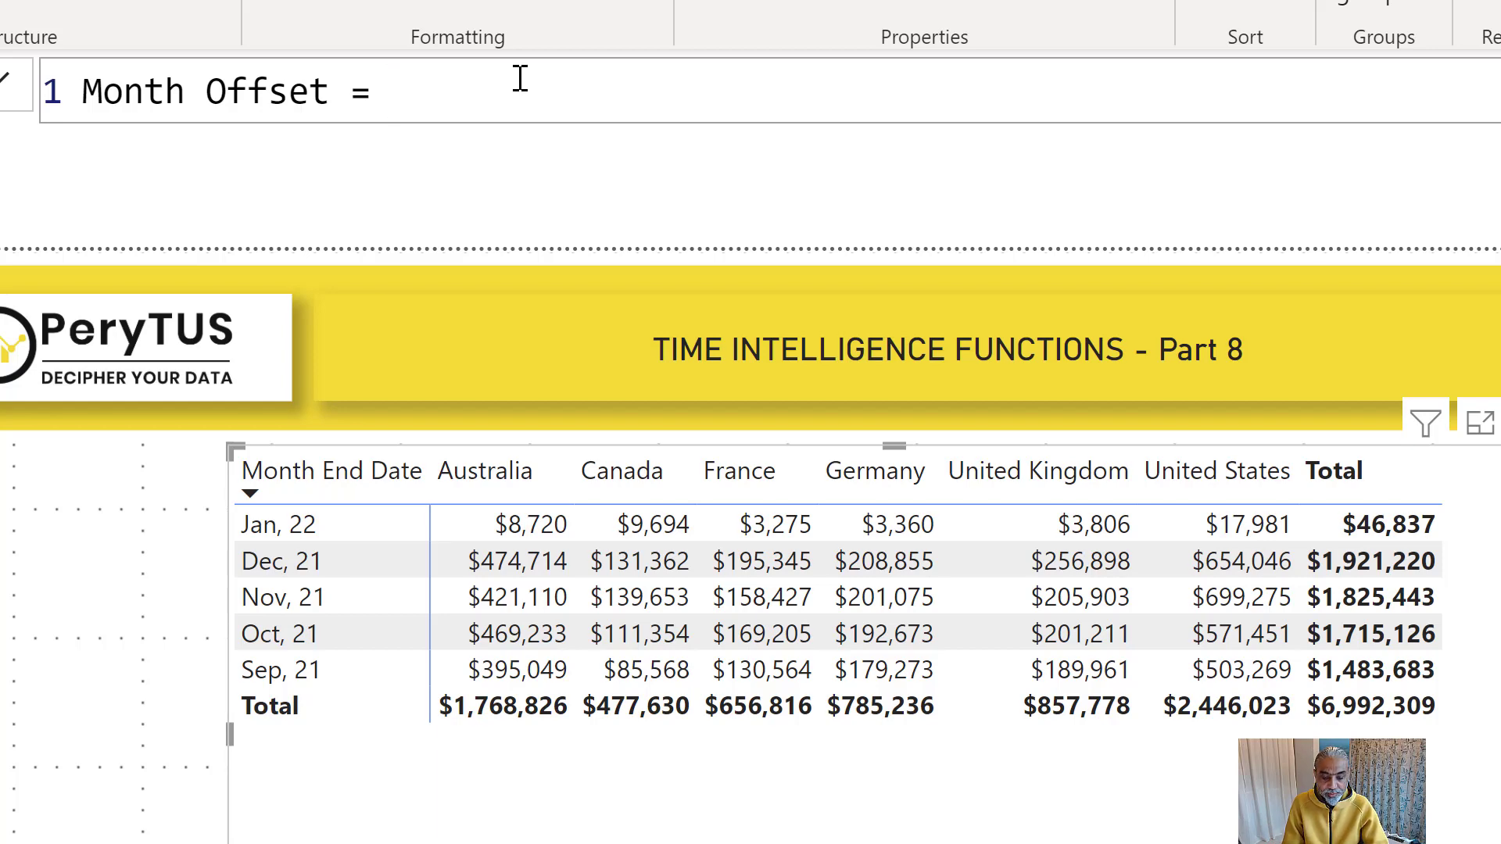
Begin the Month Offset formula with DATEDIFF, using TODAY () as the start date and 'Calendar'[Date] as the end date
text(DATEDIF)
key(Tab)
text(()
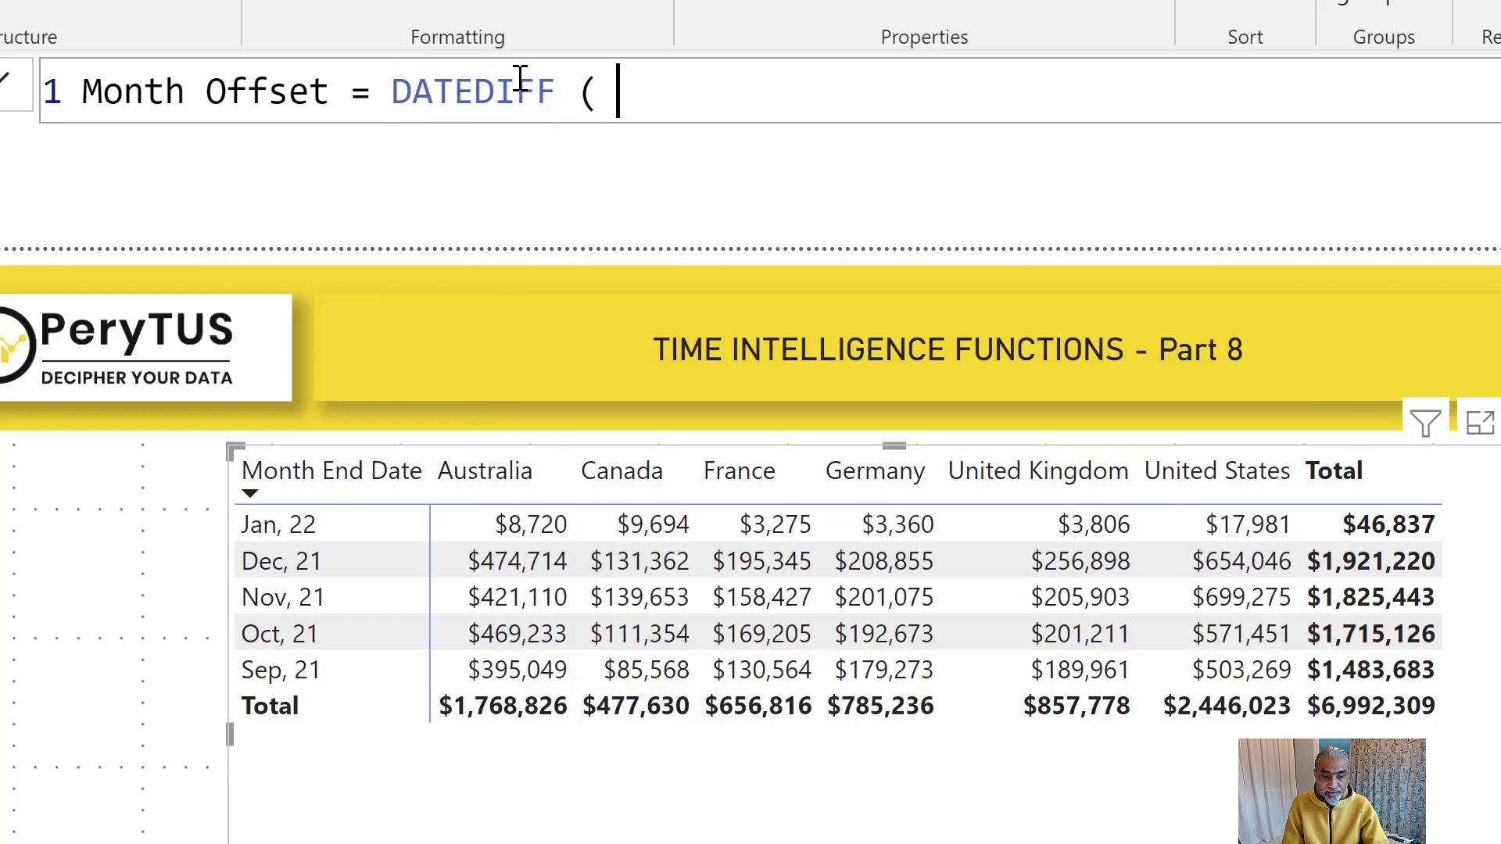
text( TODAY (),)
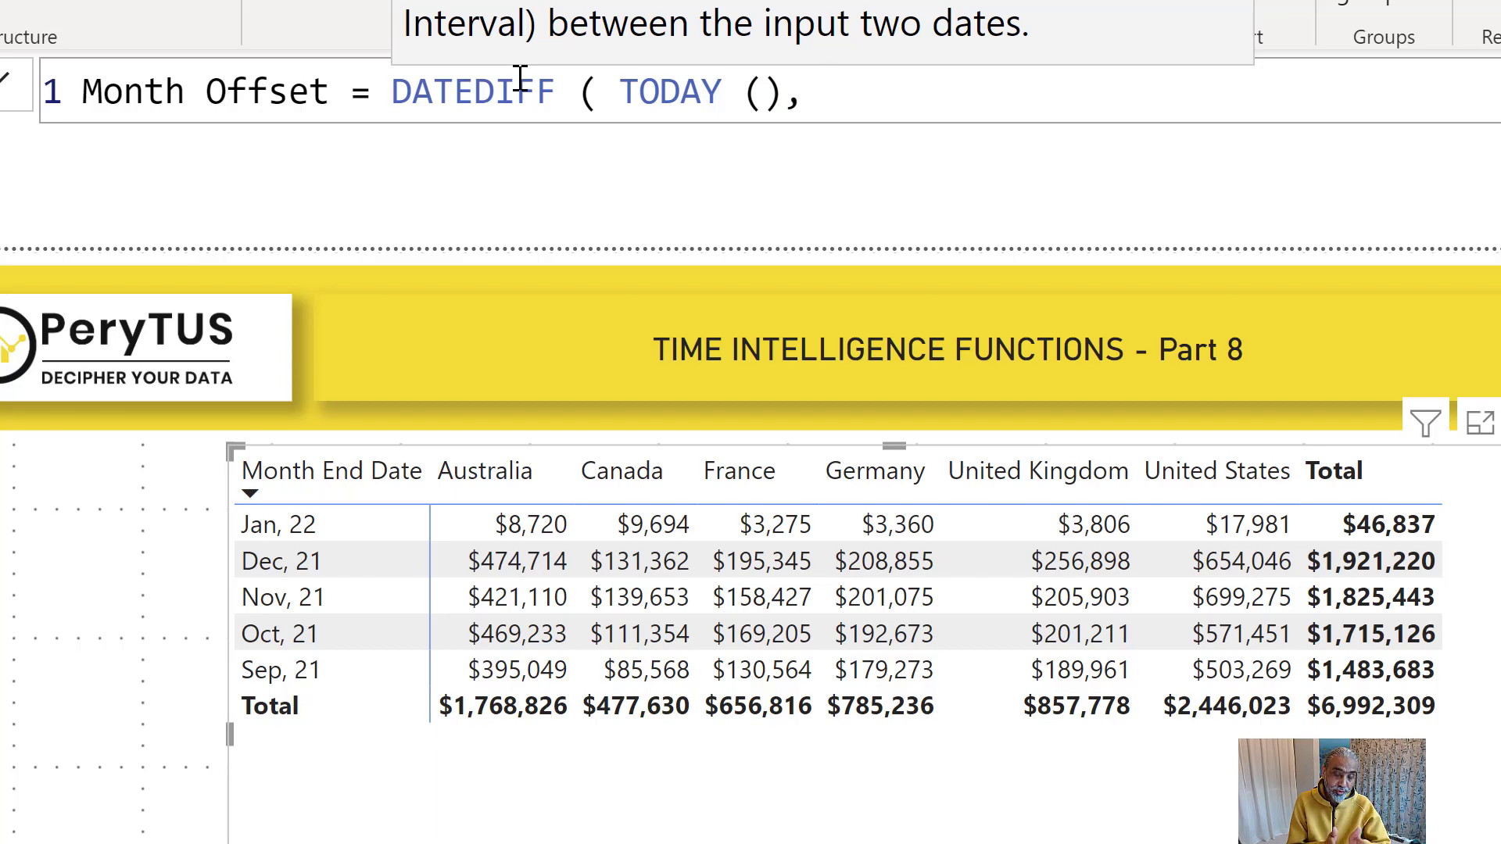
text( 'Calen)
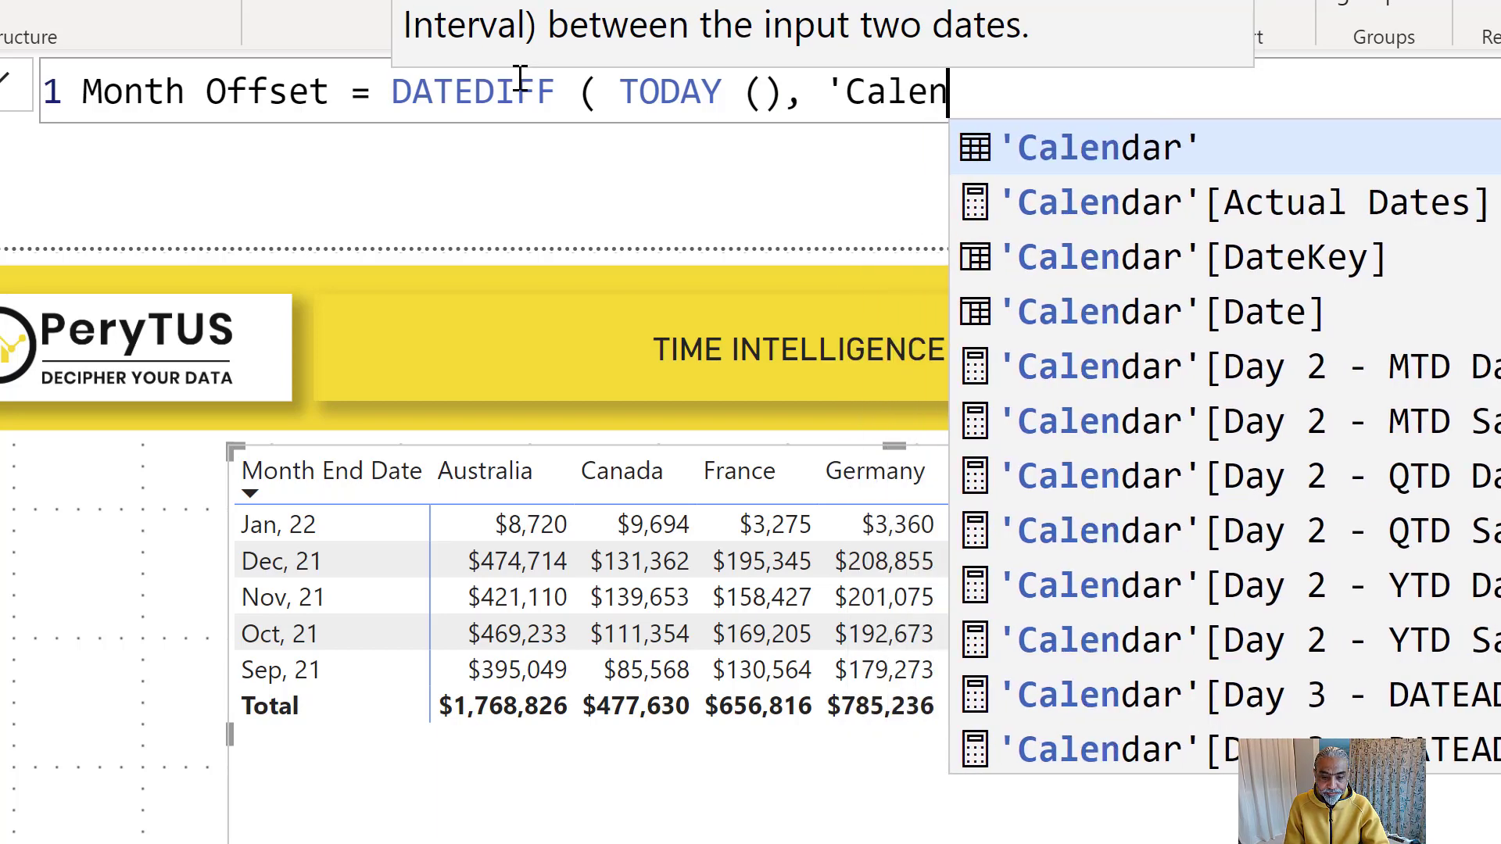
key(Down)
key(Down)
key(Down)
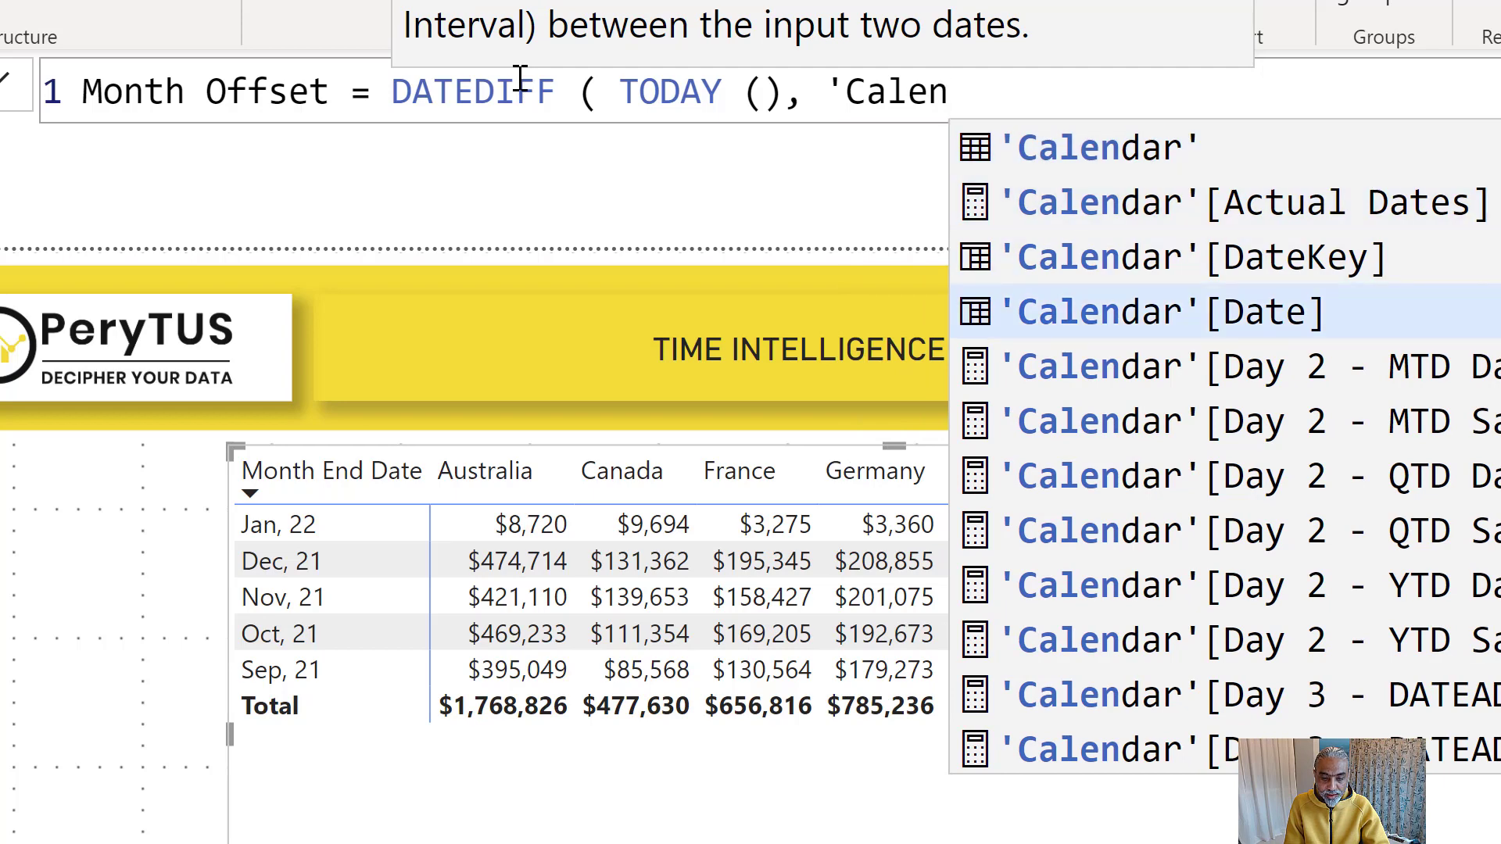
key(Tab)
text(,)
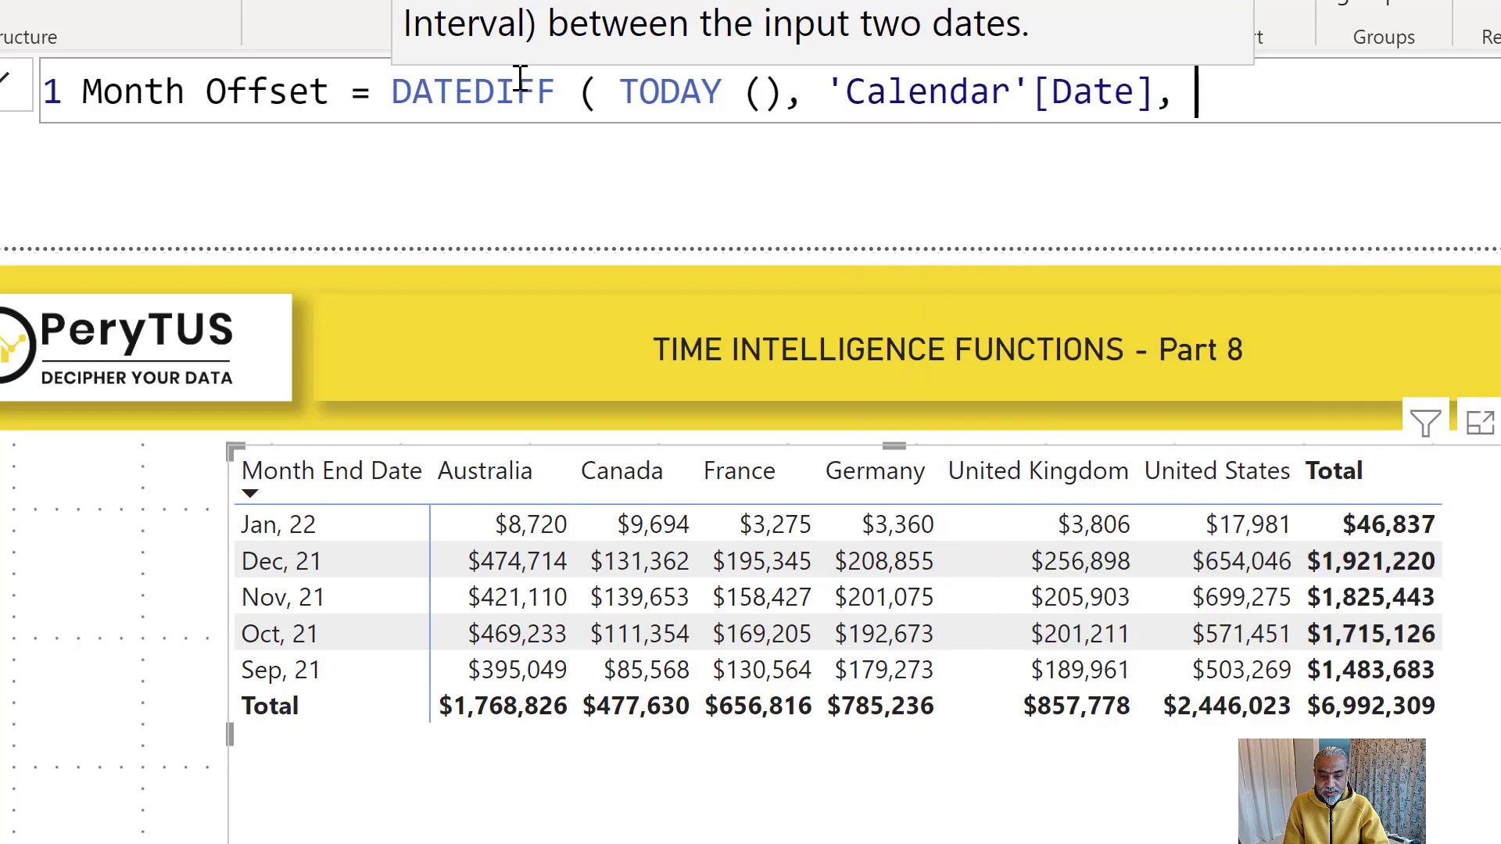
Complete the DATEDIFF formula with MONTH as the interval and commit the Month Offset column
key(BackSpace)
key(BackSpace)
text(,)
key(BackSpace)
key(BackSpace)
text(,)
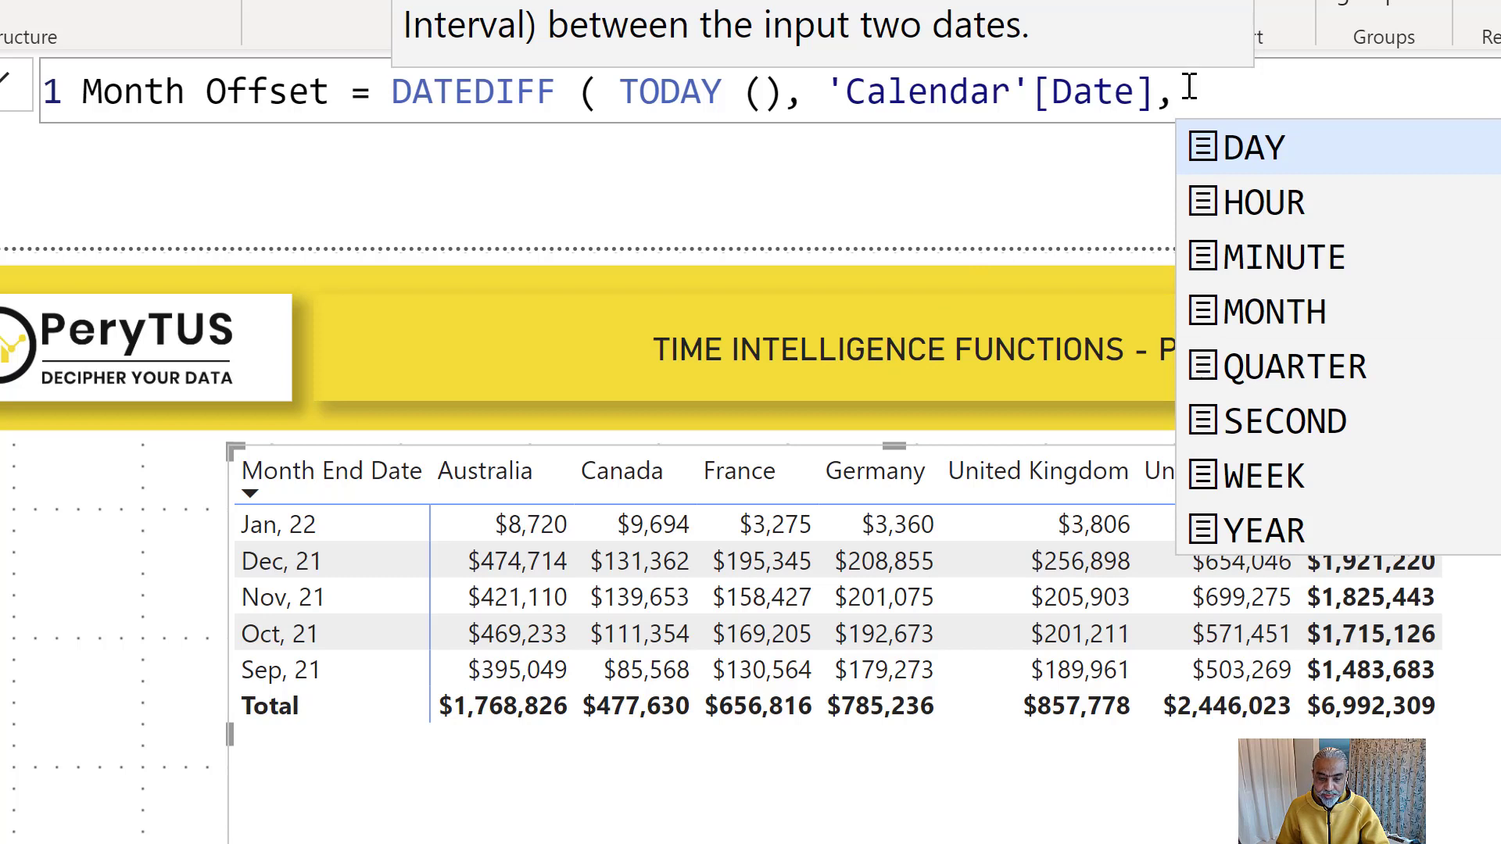
text( MONTH ))
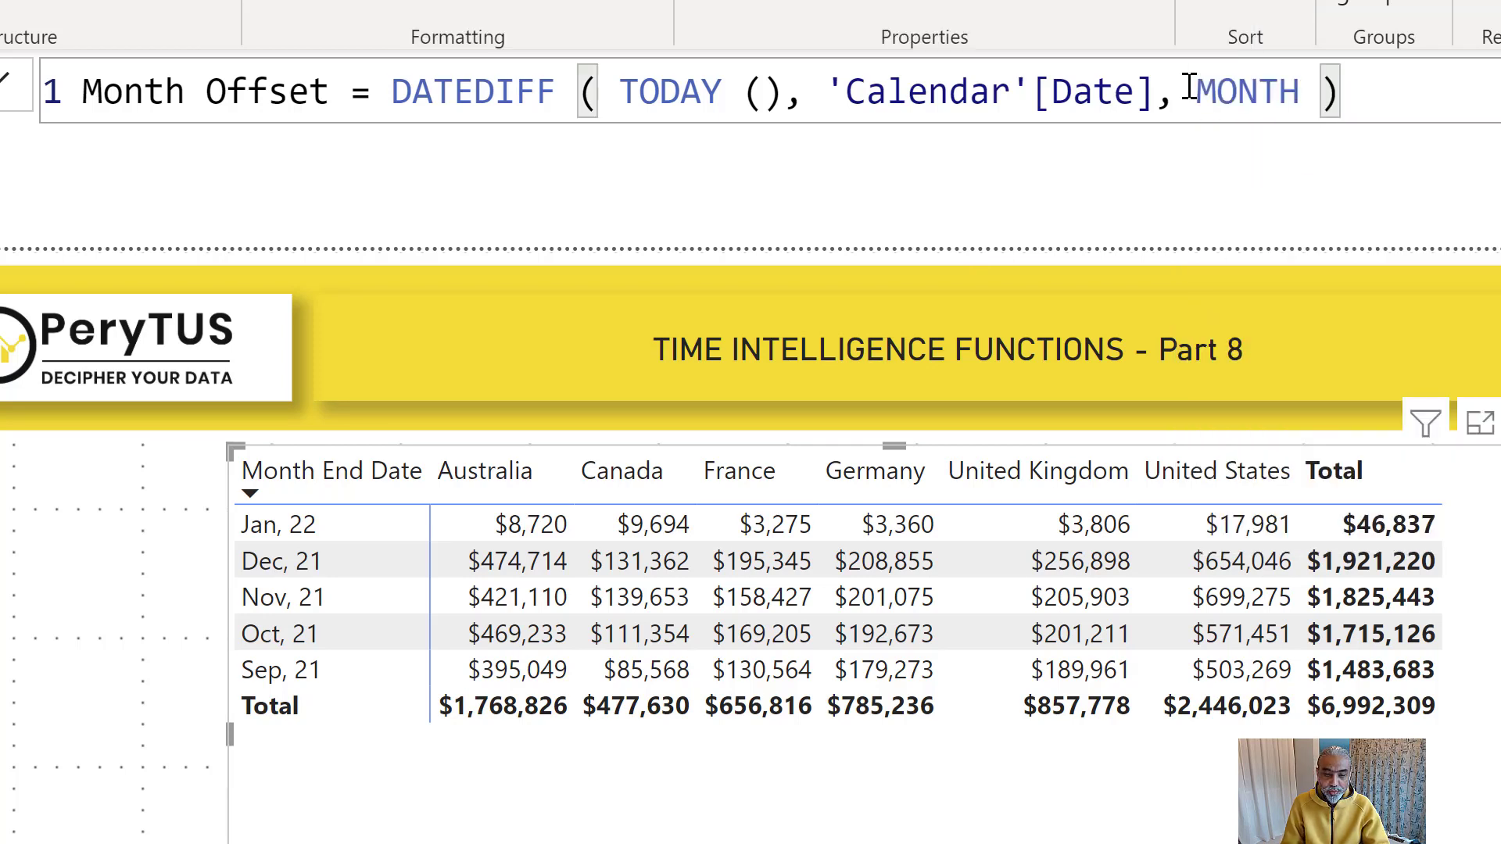
key(Return)
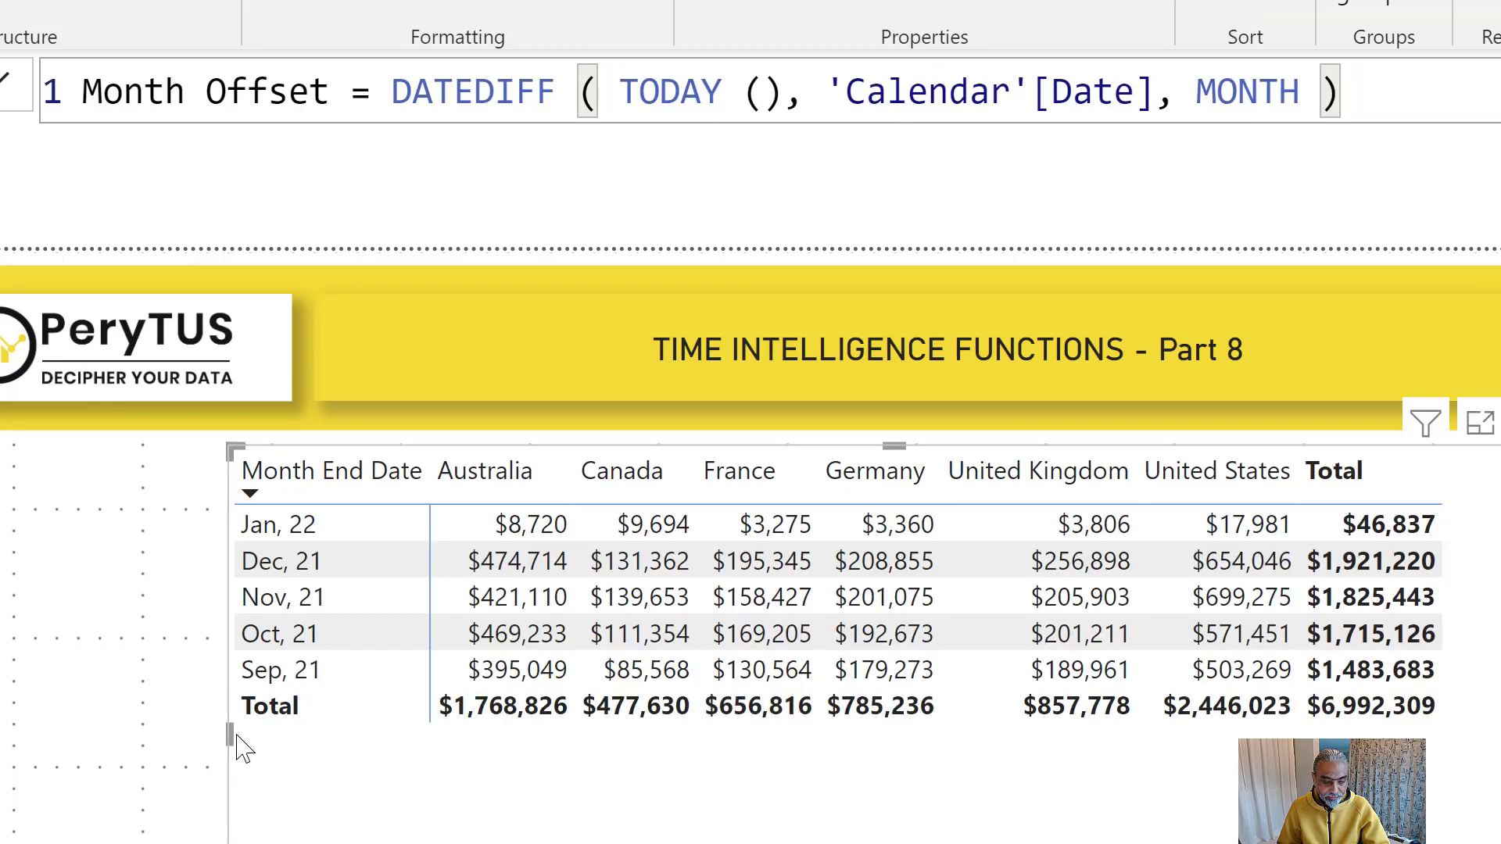
Narrow the sales matrix and build a small table of Month End Date and Month Offset beside it
drag(227, 732, 1064, 790)
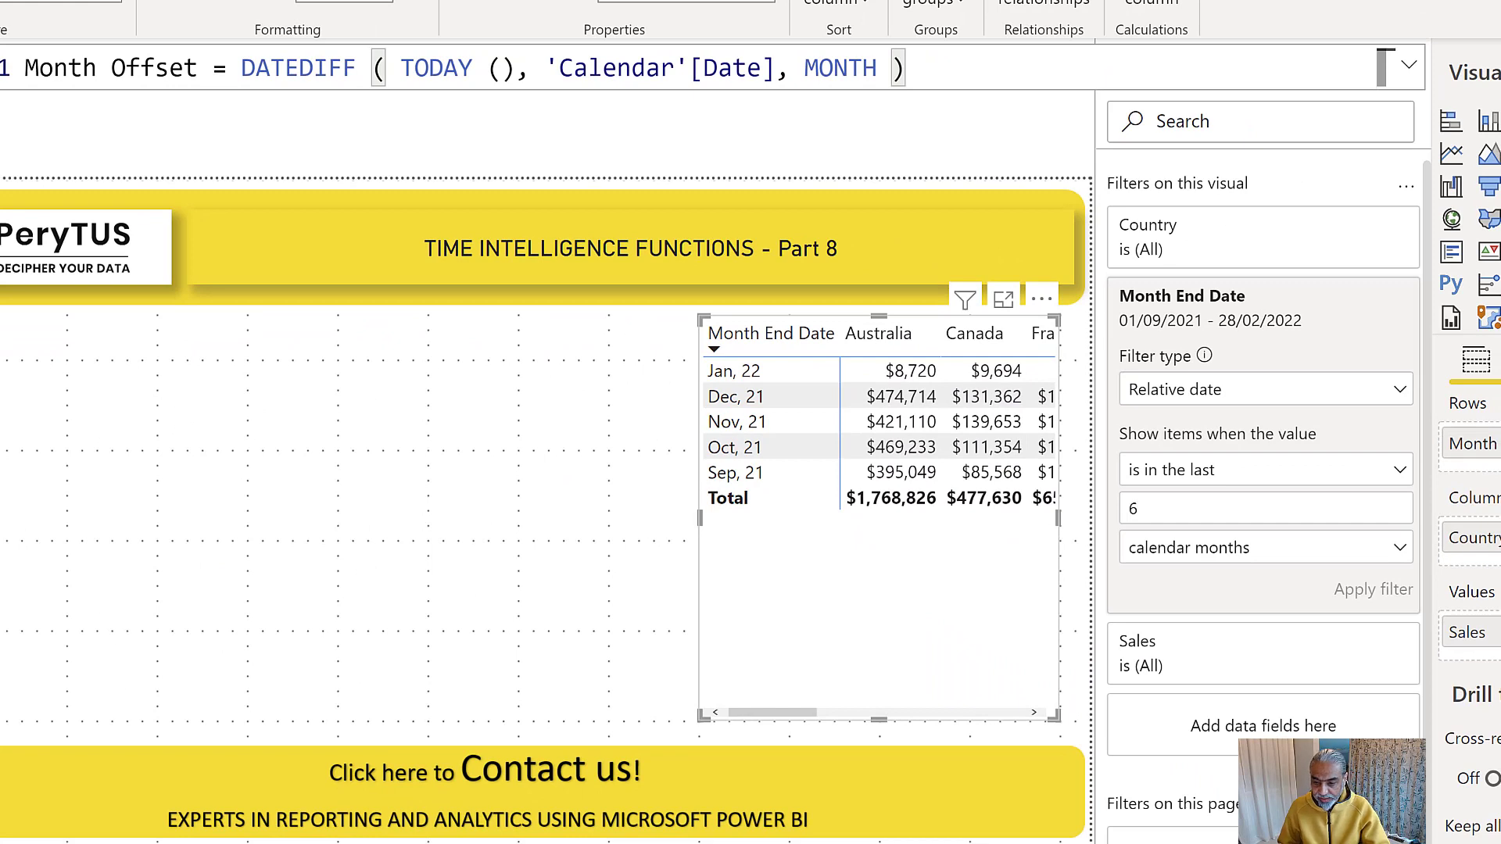
drag(1500, 215, 599, 361)
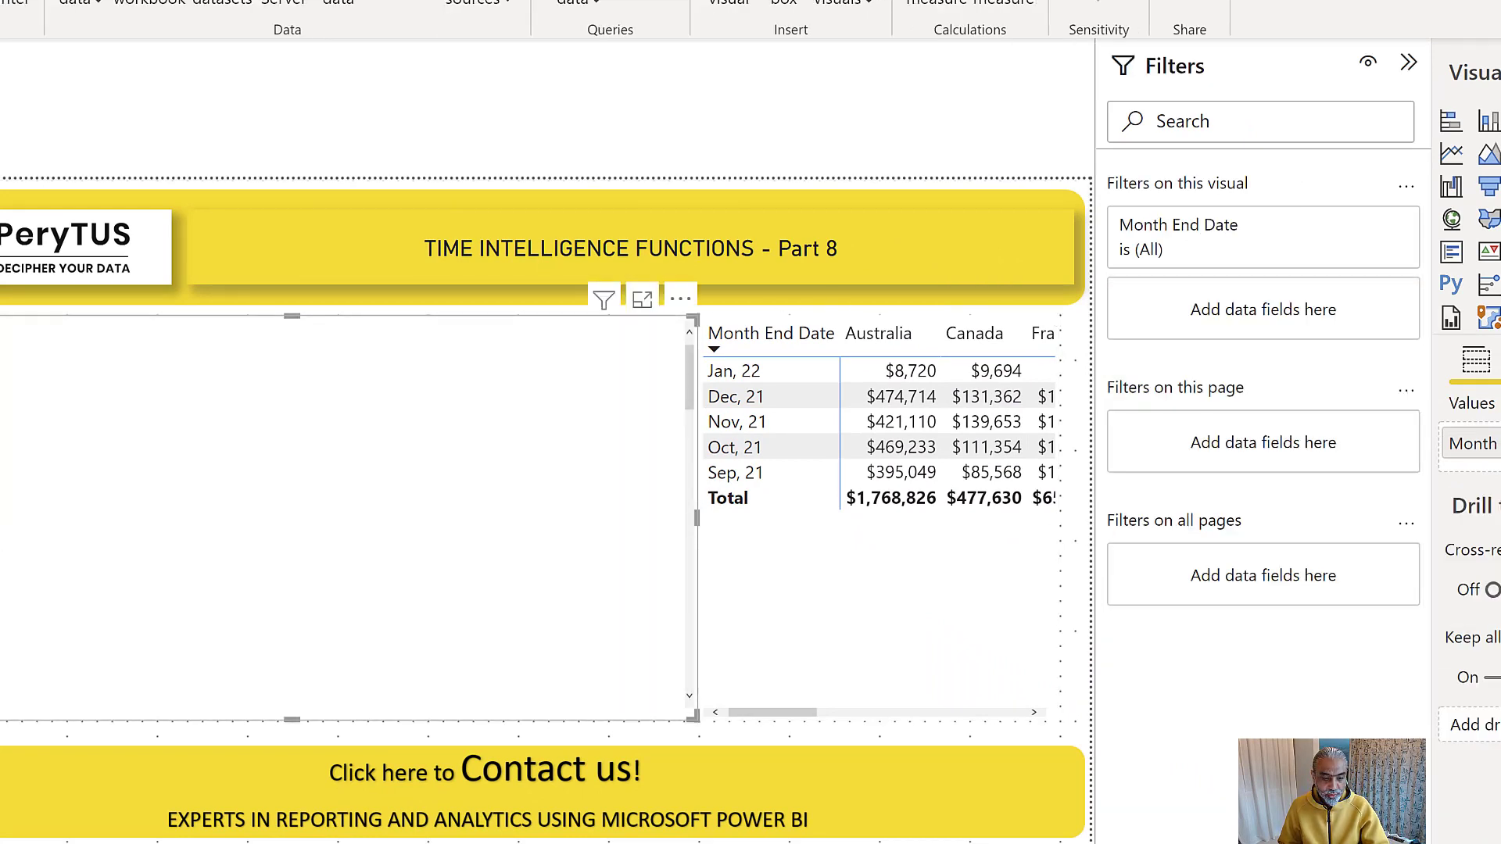
drag(0, 517, 415, 517)
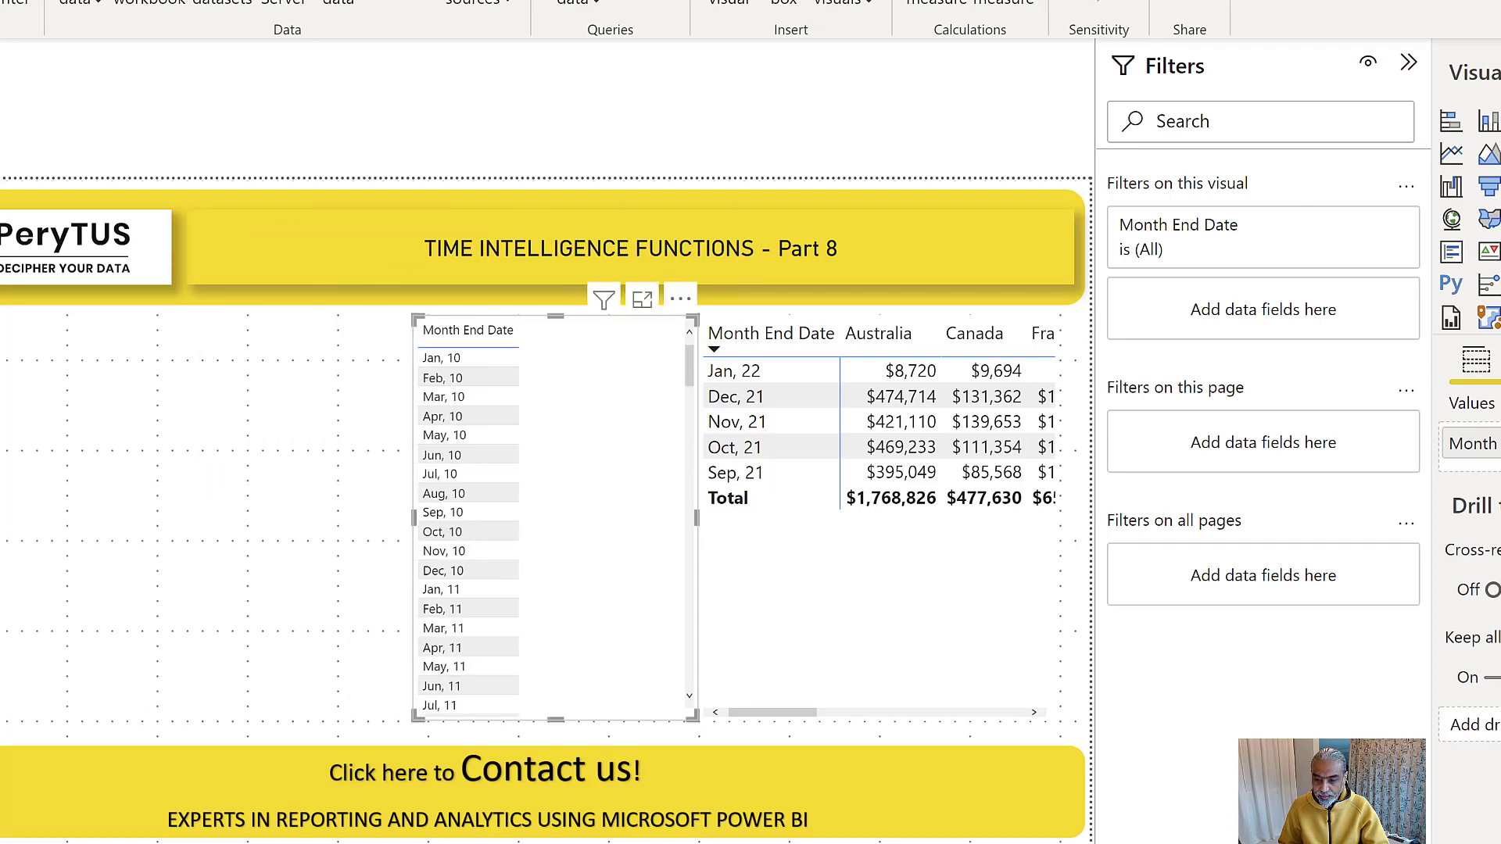
drag(1500, 375, 644, 425)
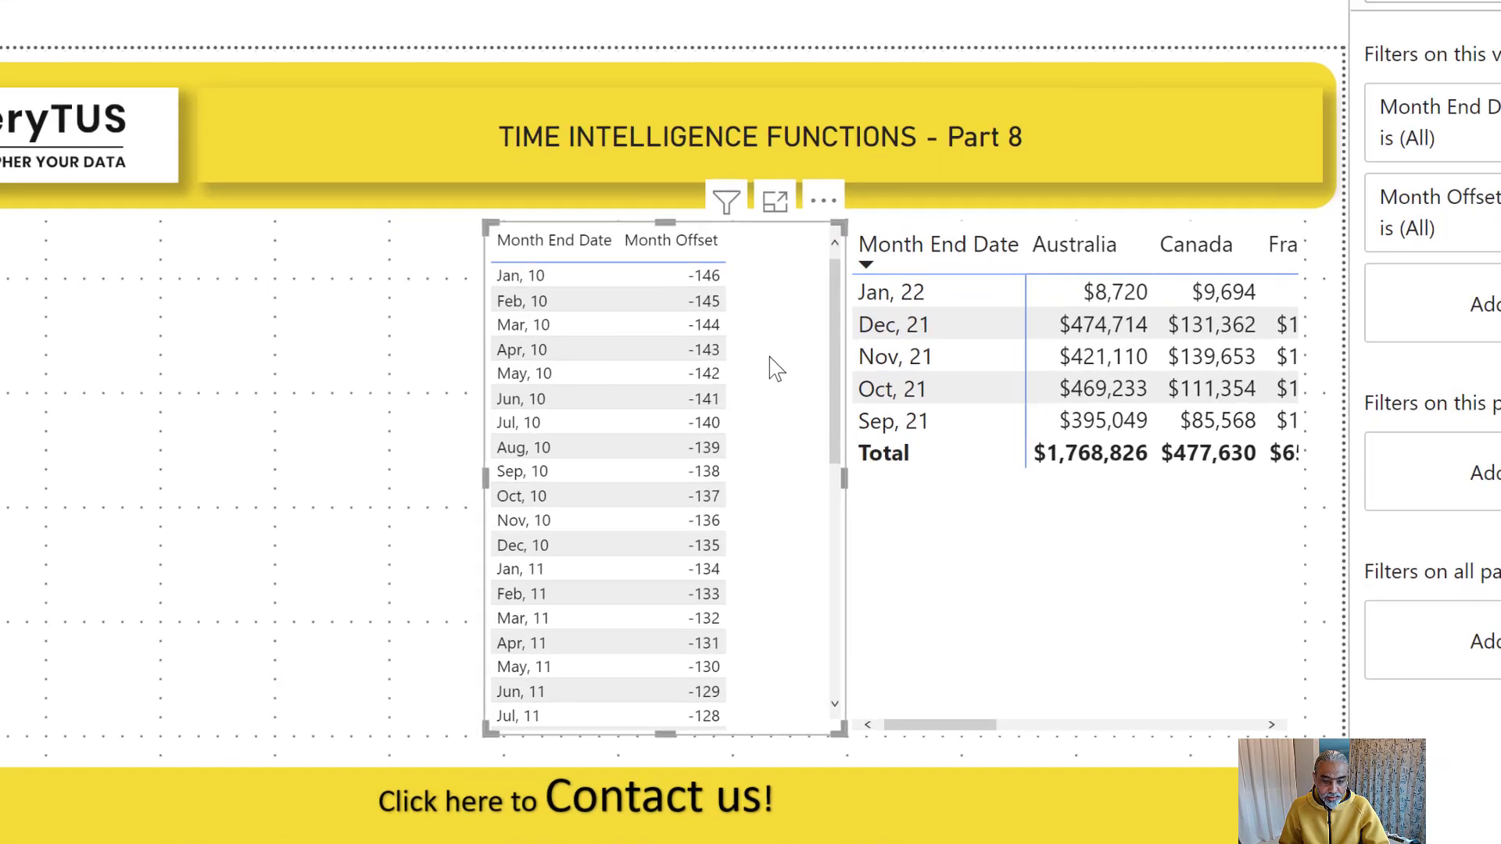
Examine the Month Offset values in the table from the oldest months through the months of 2022
scroll(770, 358, down, 20)
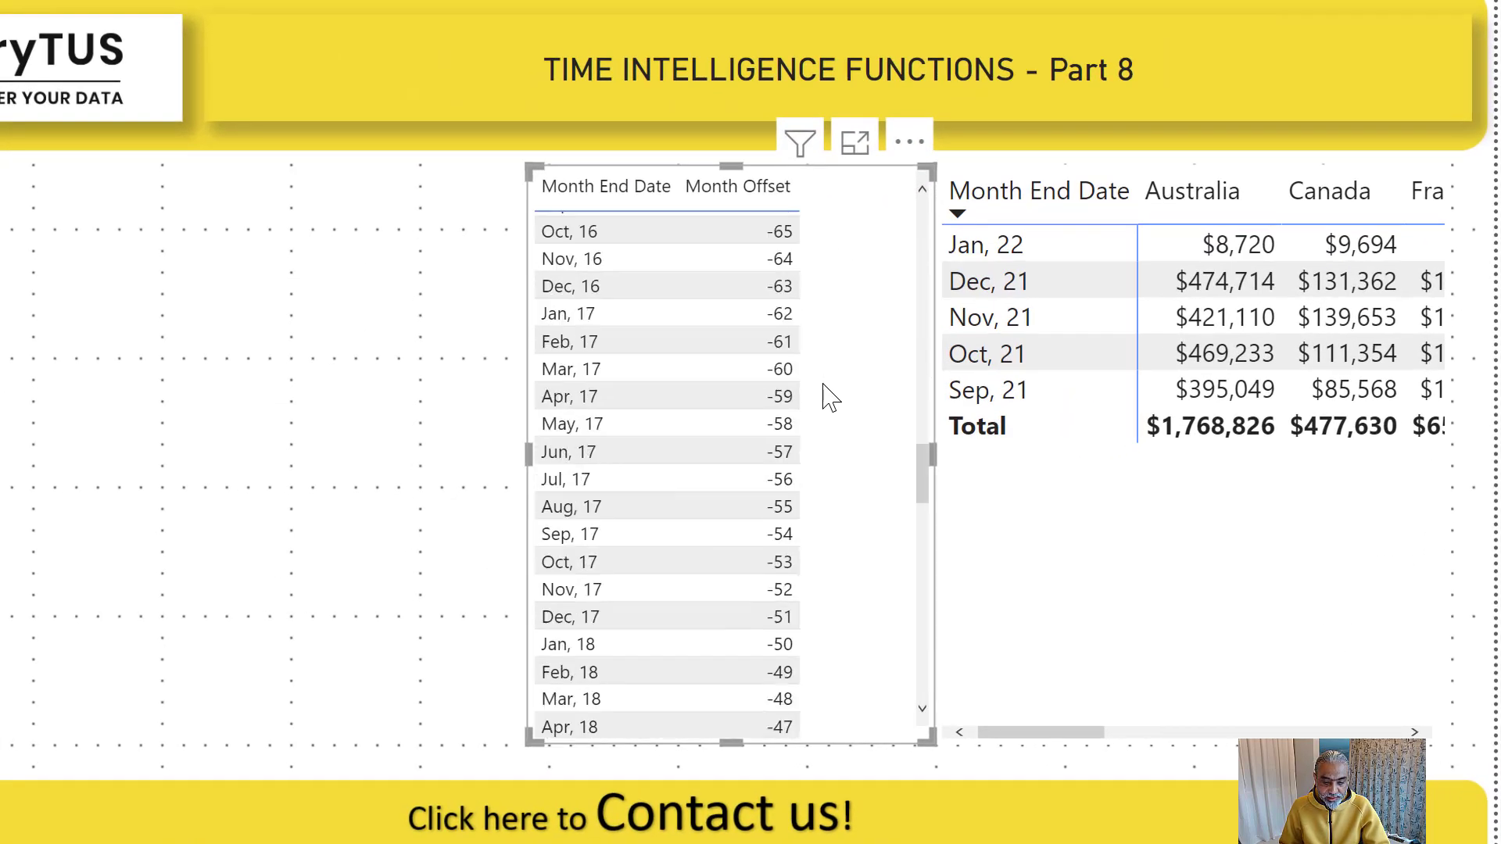
scroll(831, 397, down, 18)
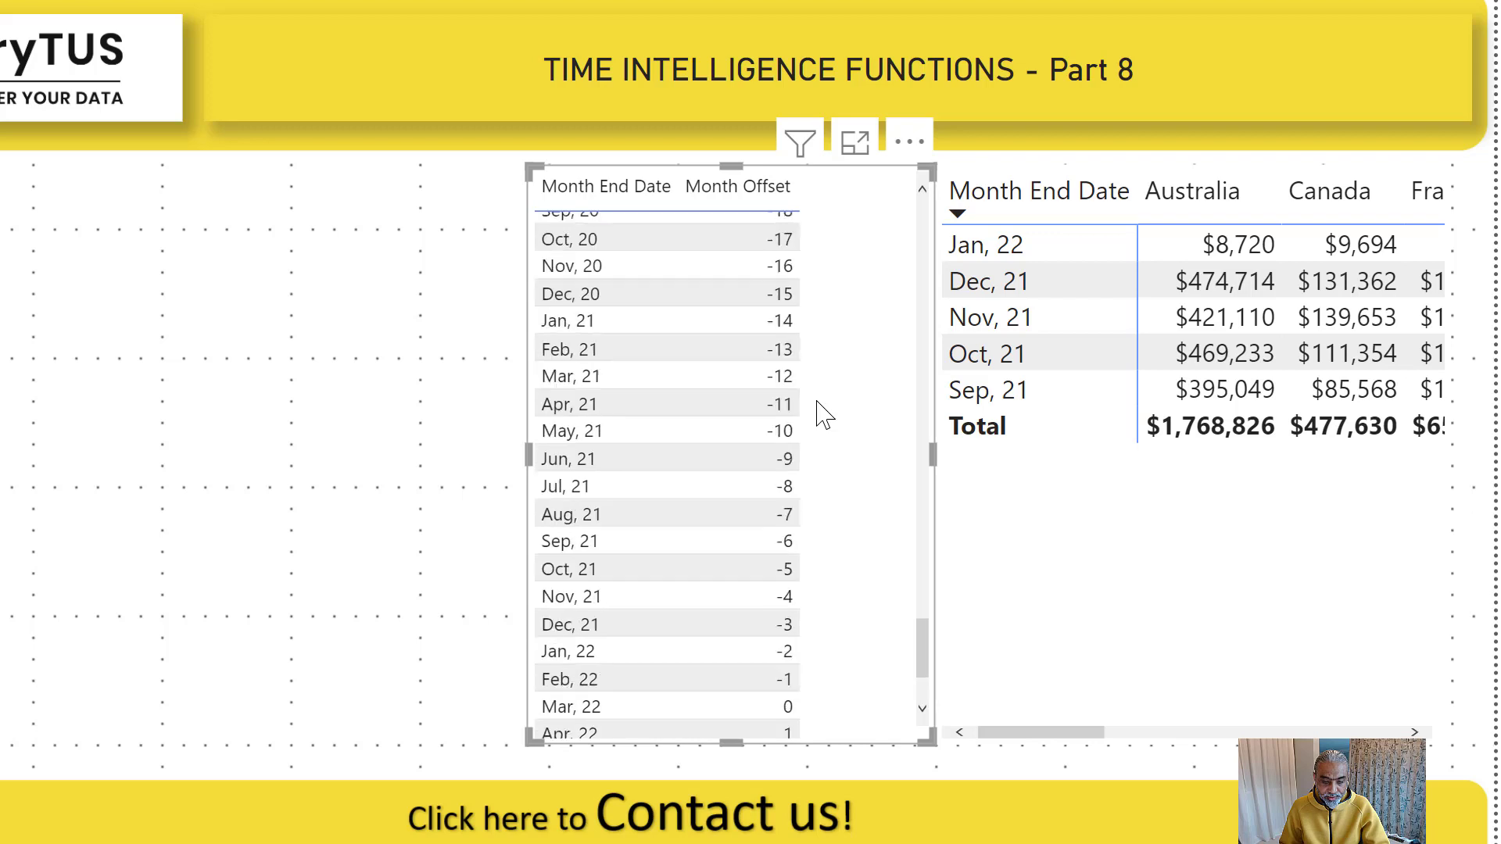
scroll(826, 415, up, 3)
scroll(811, 429, down, 1)
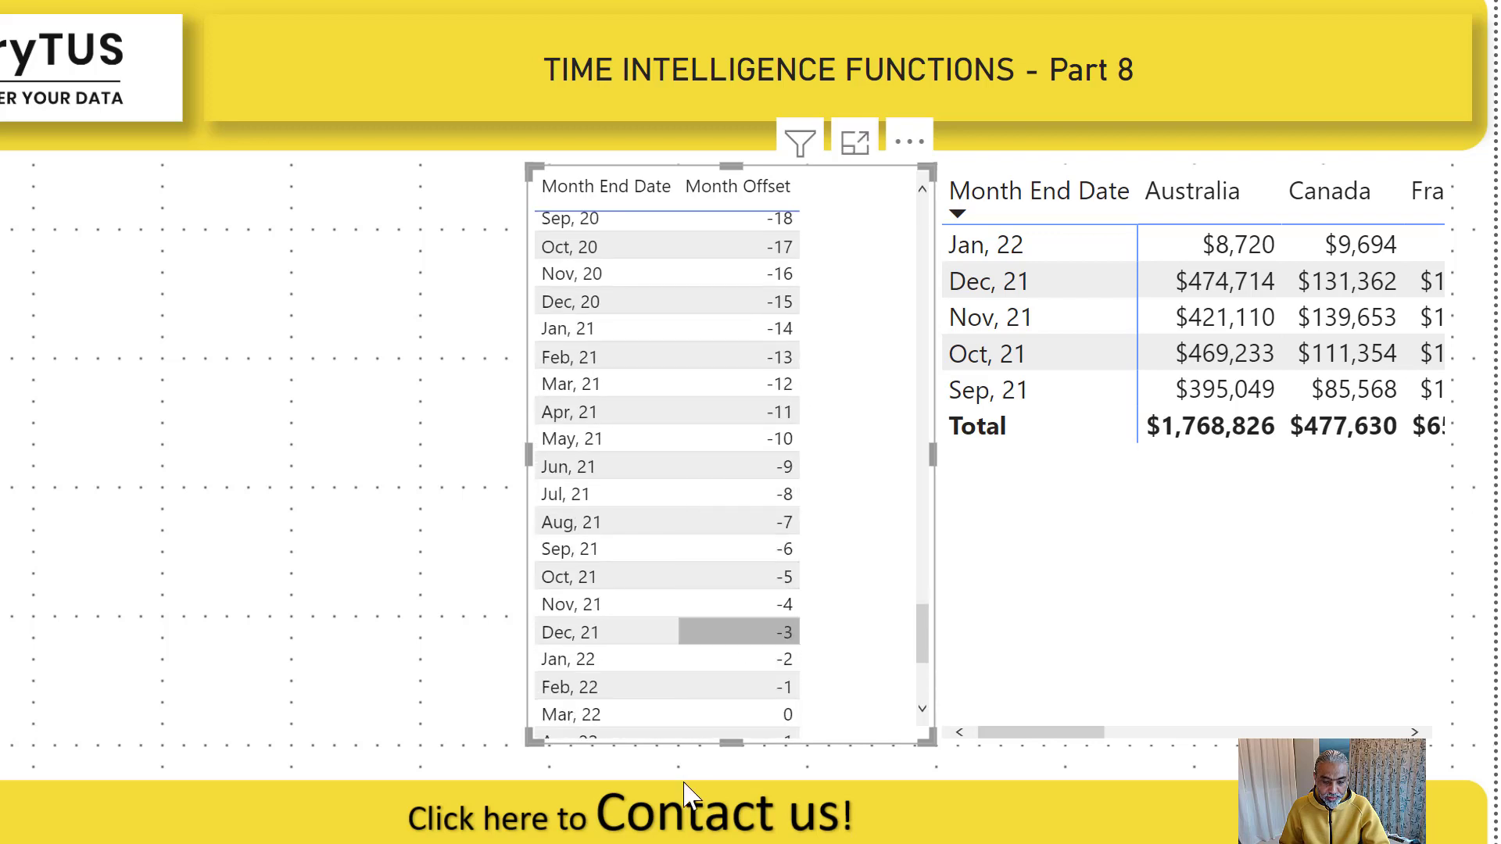
scroll(714, 625, down, 1)
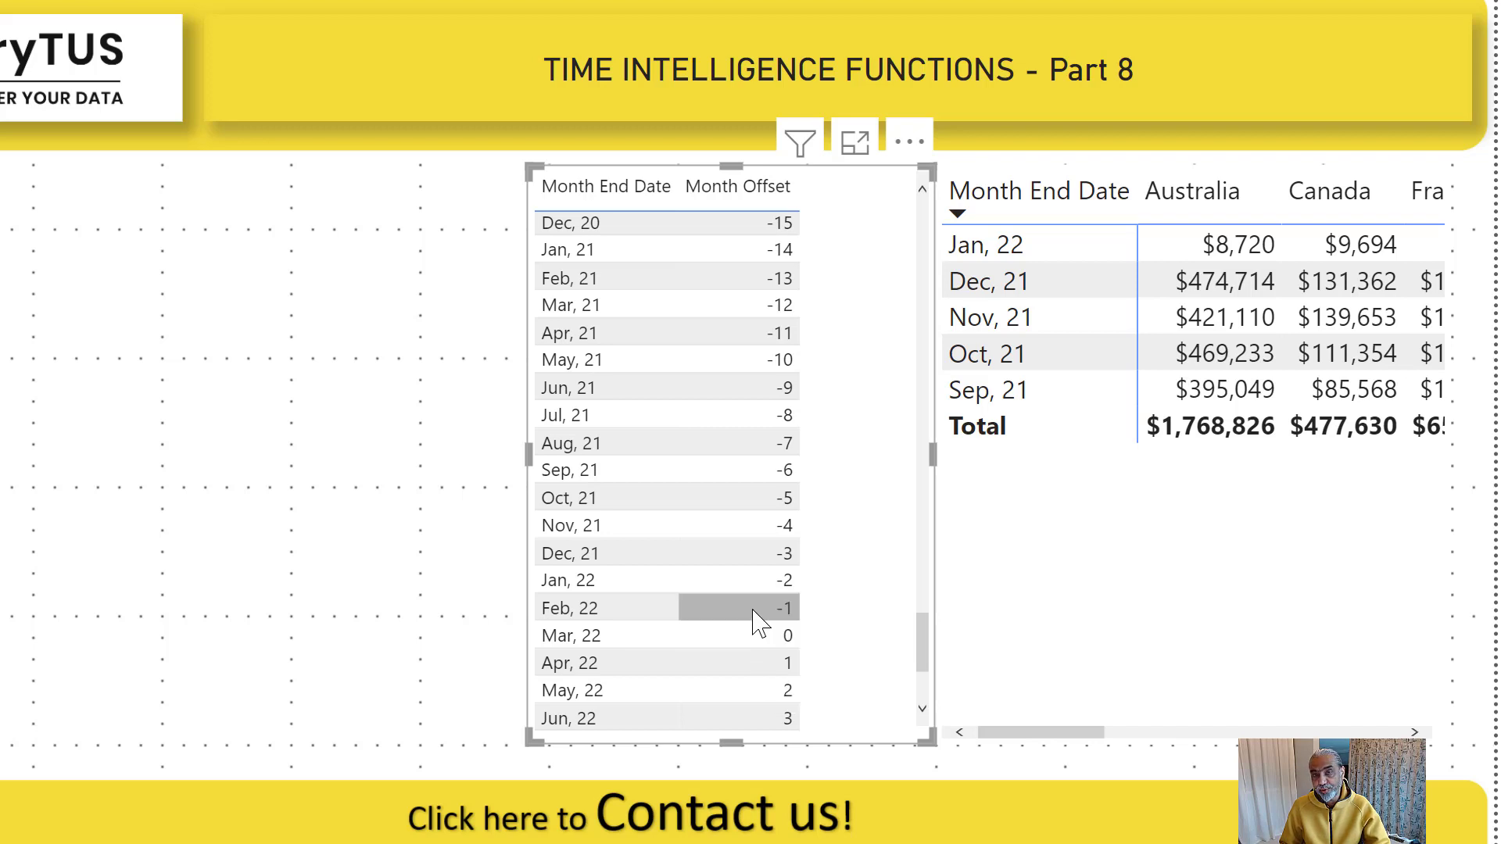
scroll(840, 539, down, 1)
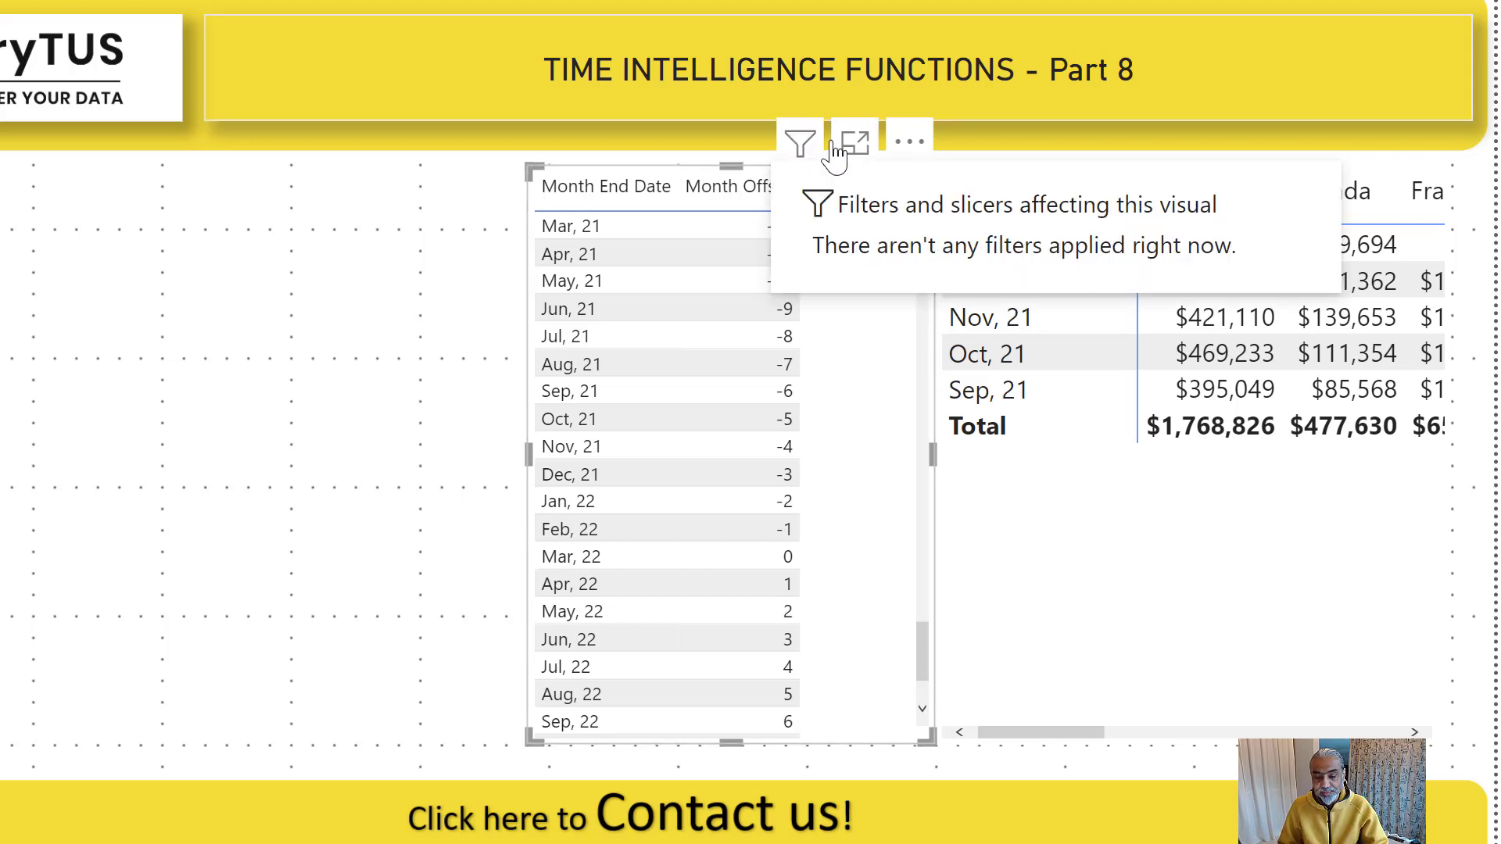
Remove the Month End Date and Month Offset table and widen the sales matrix back across the page
click(924, 153)
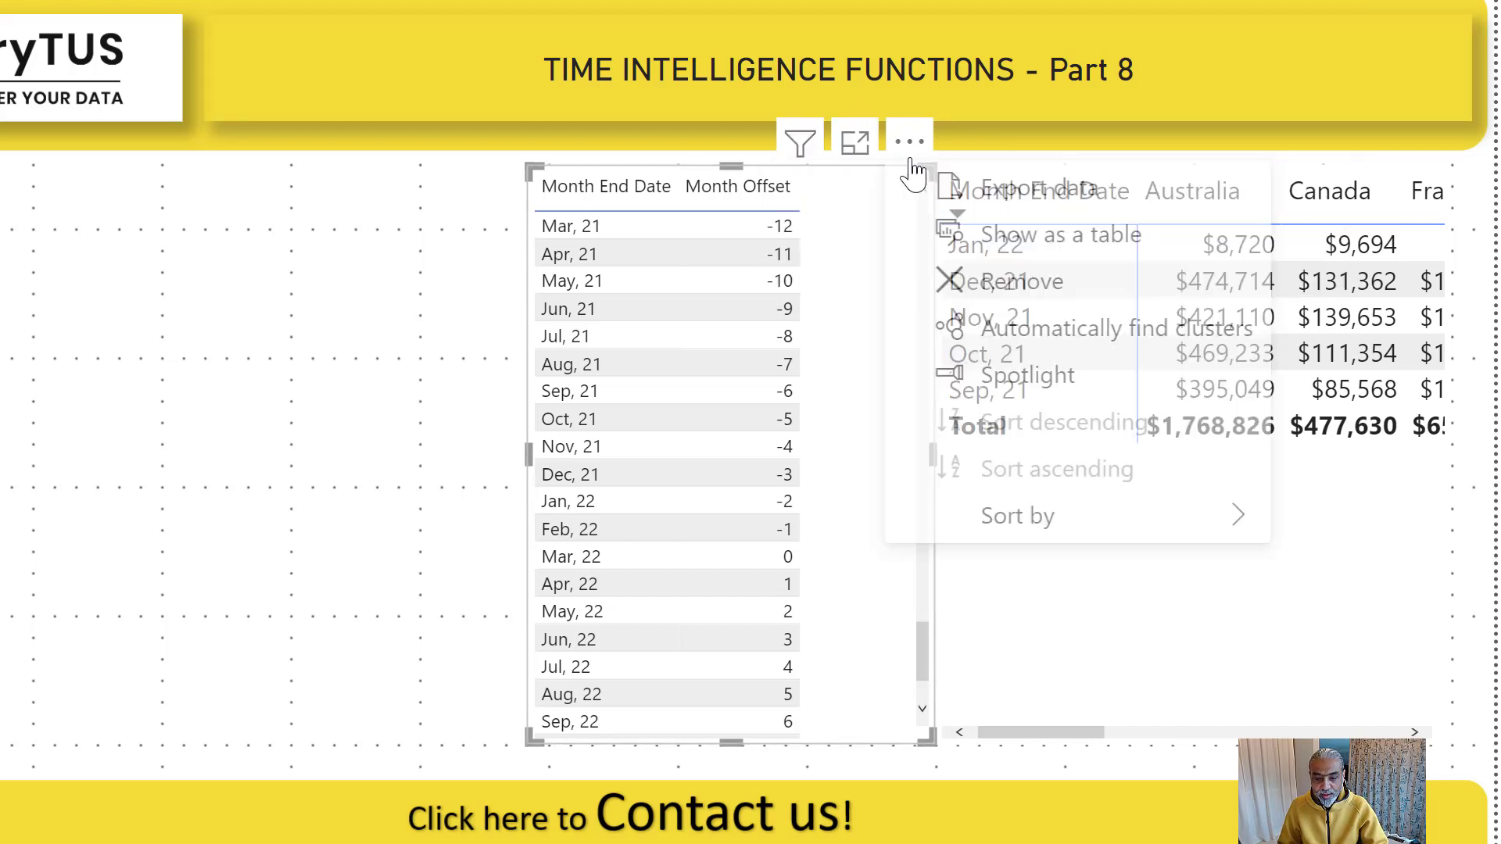
click(992, 283)
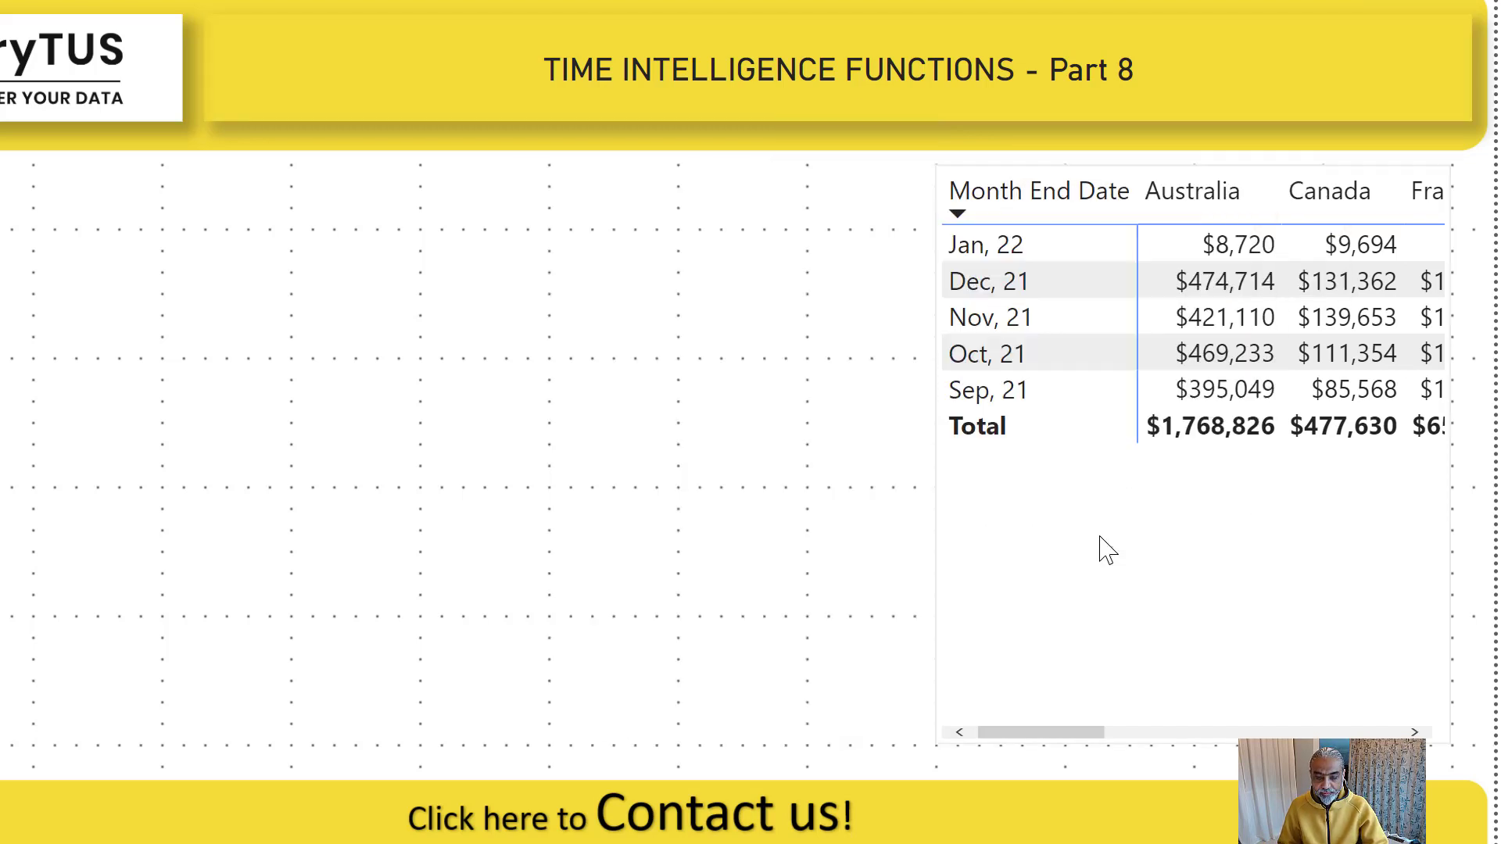
click(960, 502)
drag(931, 455, 205, 509)
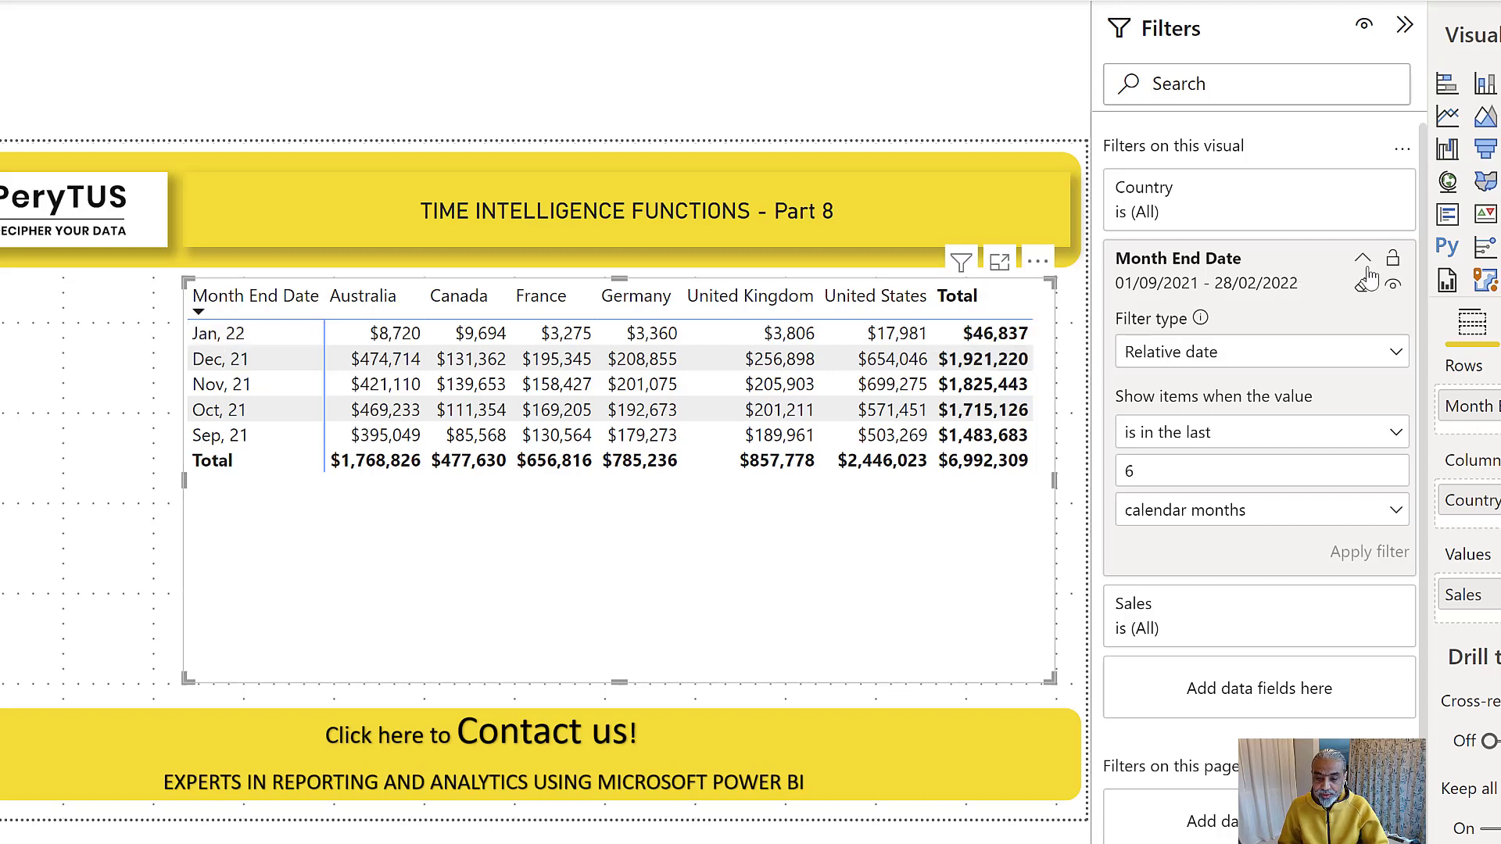
Clear the Month End Date filter on the matrix and add Month Offset as a visual-level filter
click(1365, 287)
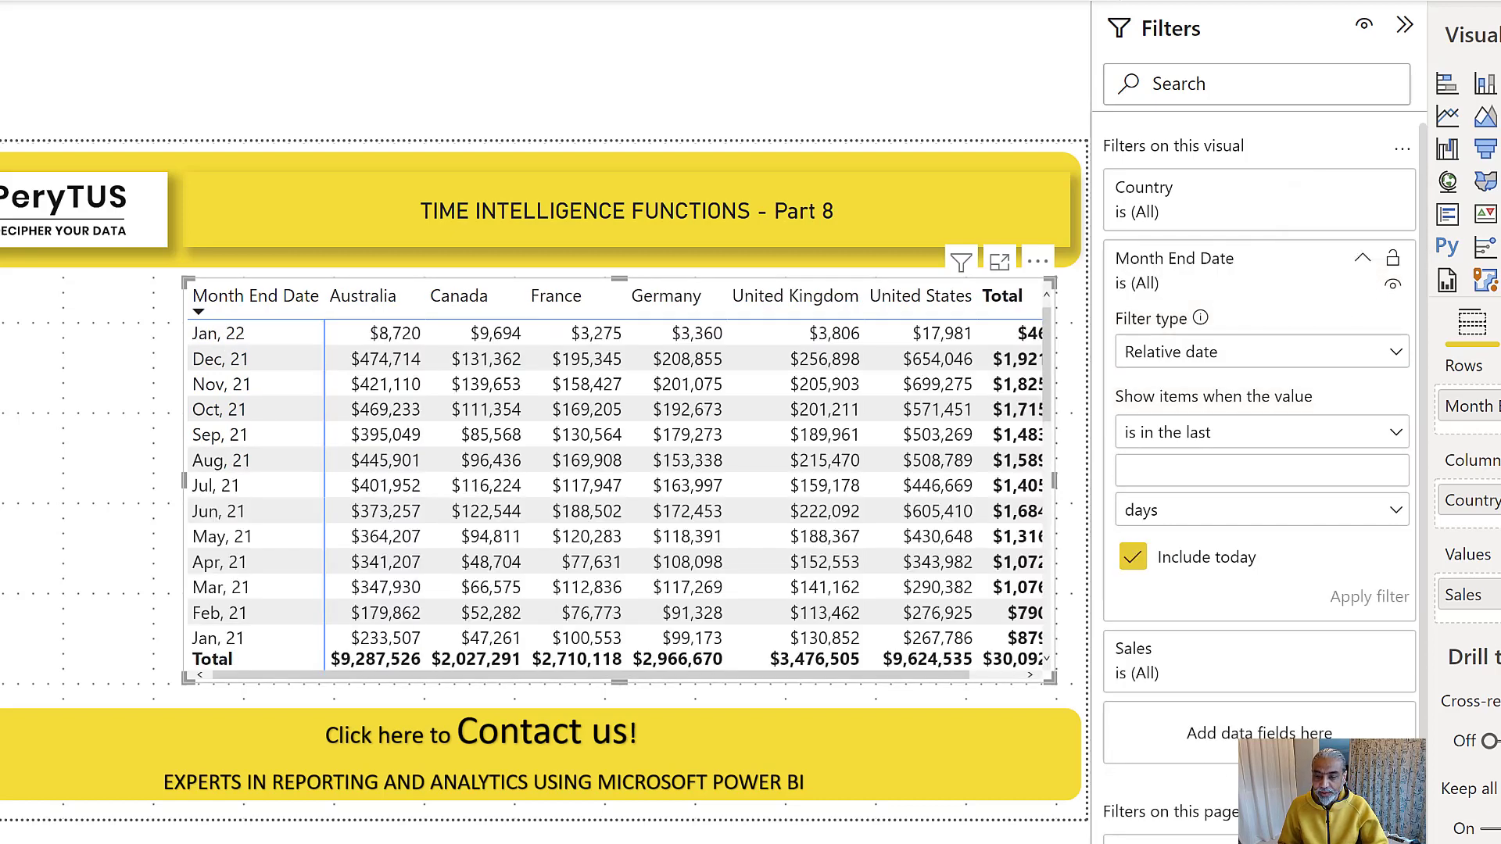
click(1363, 259)
drag(1497, 269, 1229, 415)
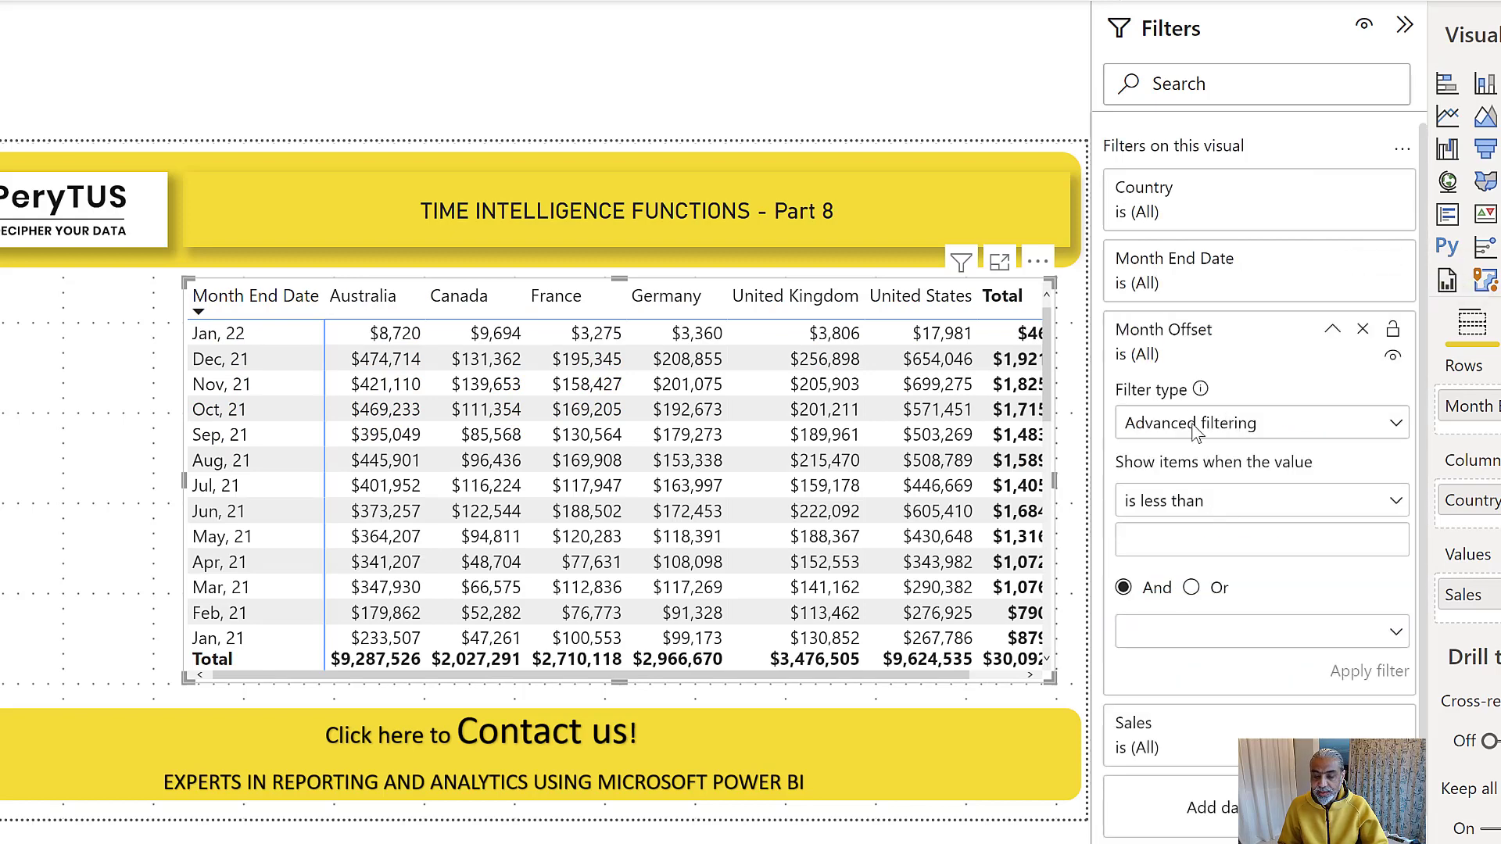
Apply a Month Offset filter for values less than or equal to 0 and greater than or equal to -5
click(1199, 503)
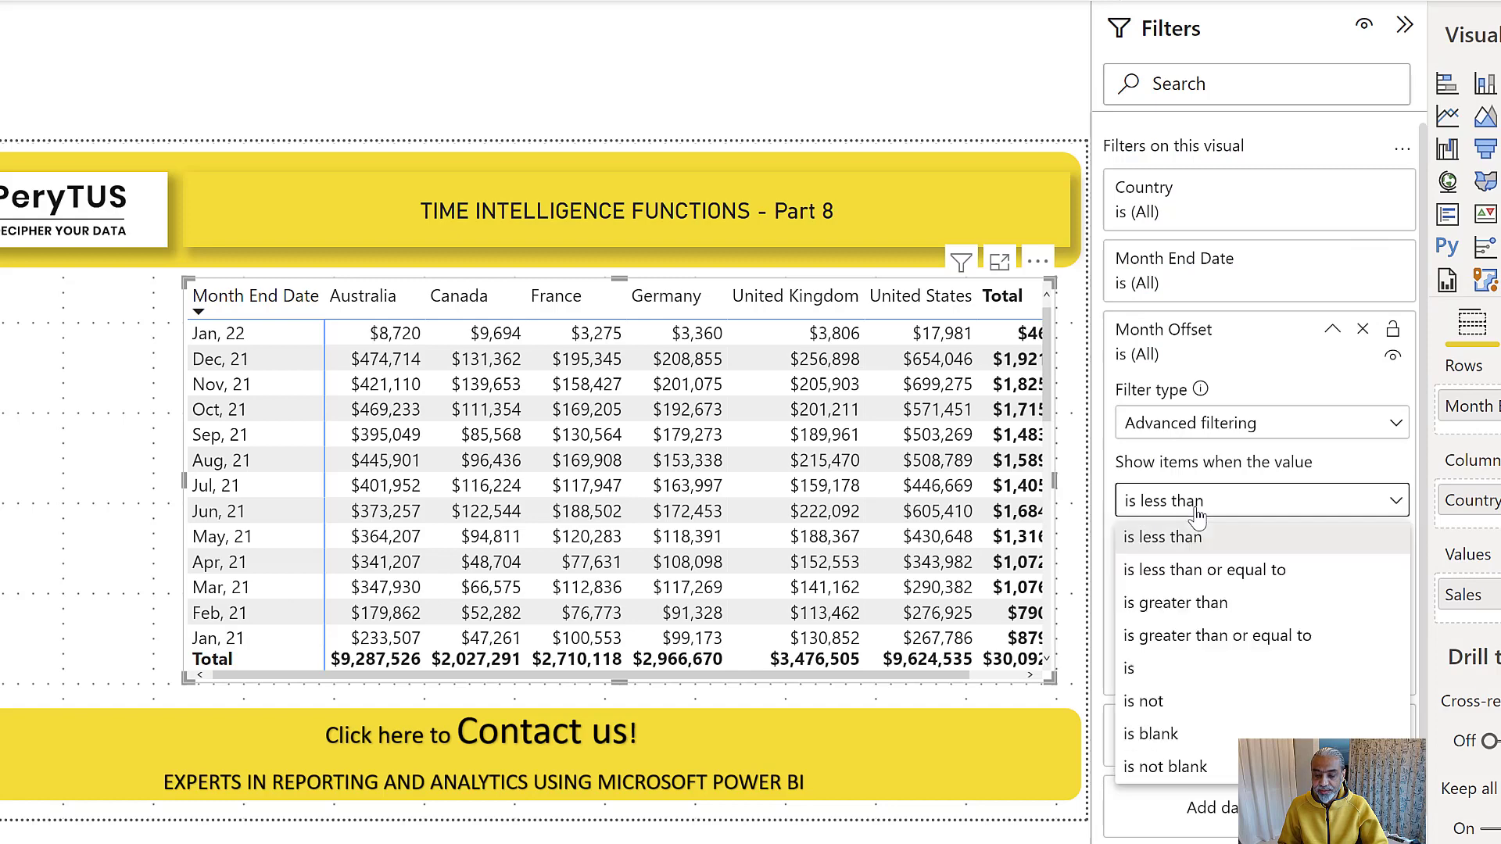
click(1210, 570)
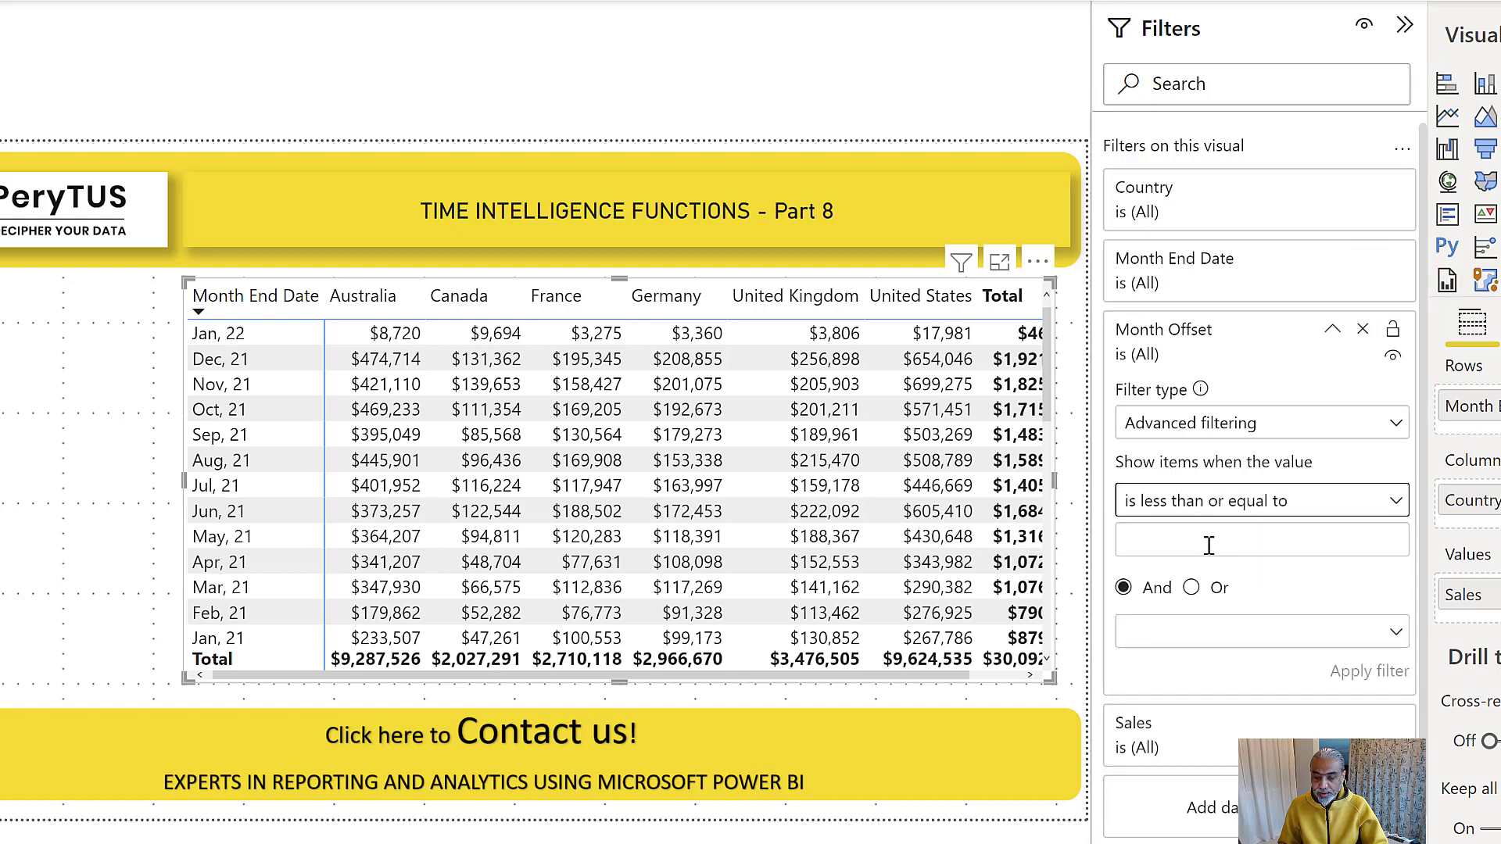
text(0)
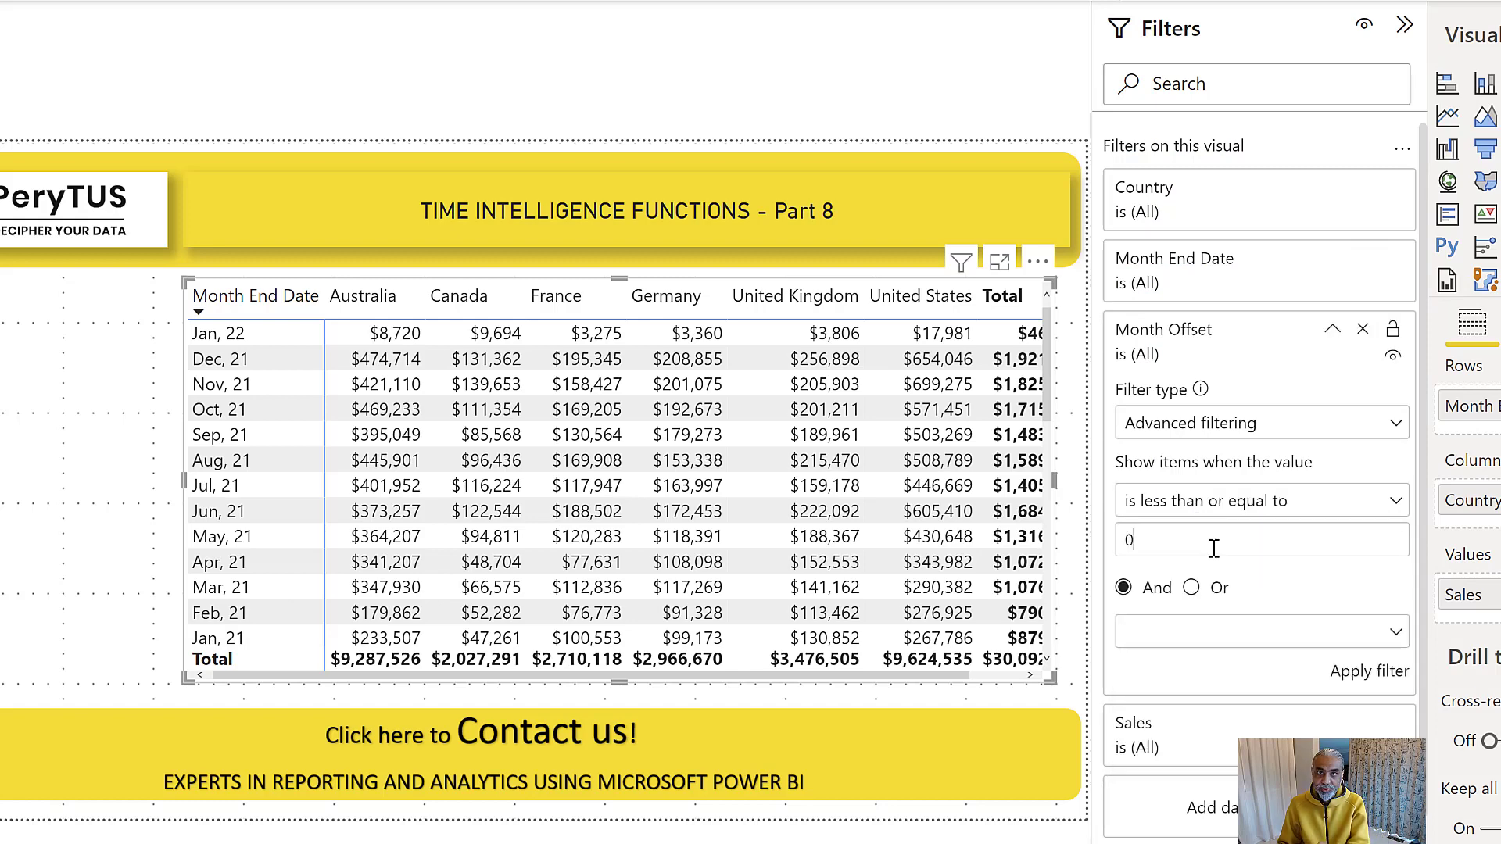
click(1193, 632)
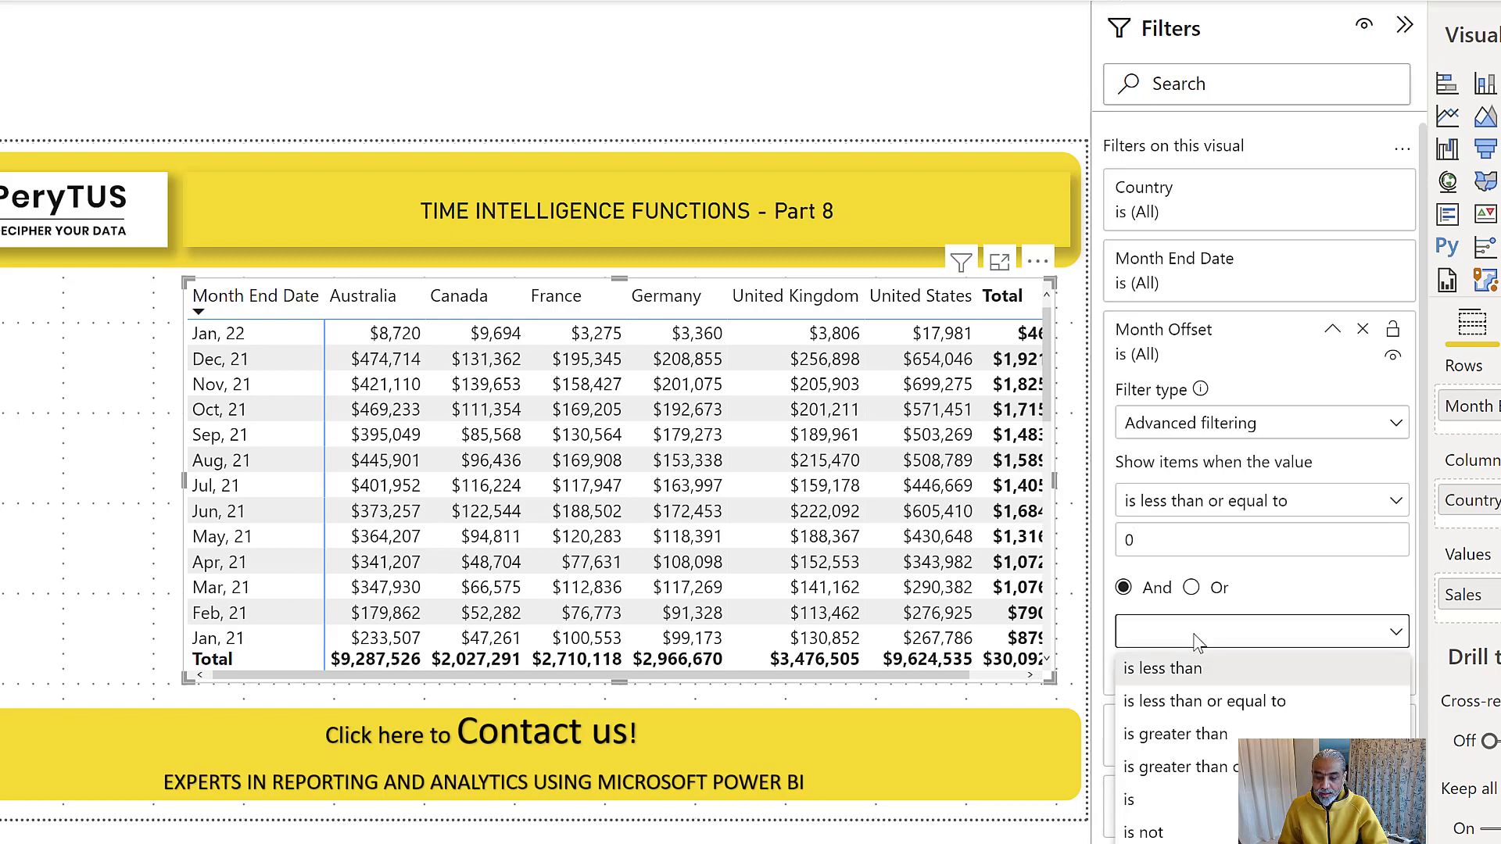
click(1198, 768)
click(1175, 670)
text(-5)
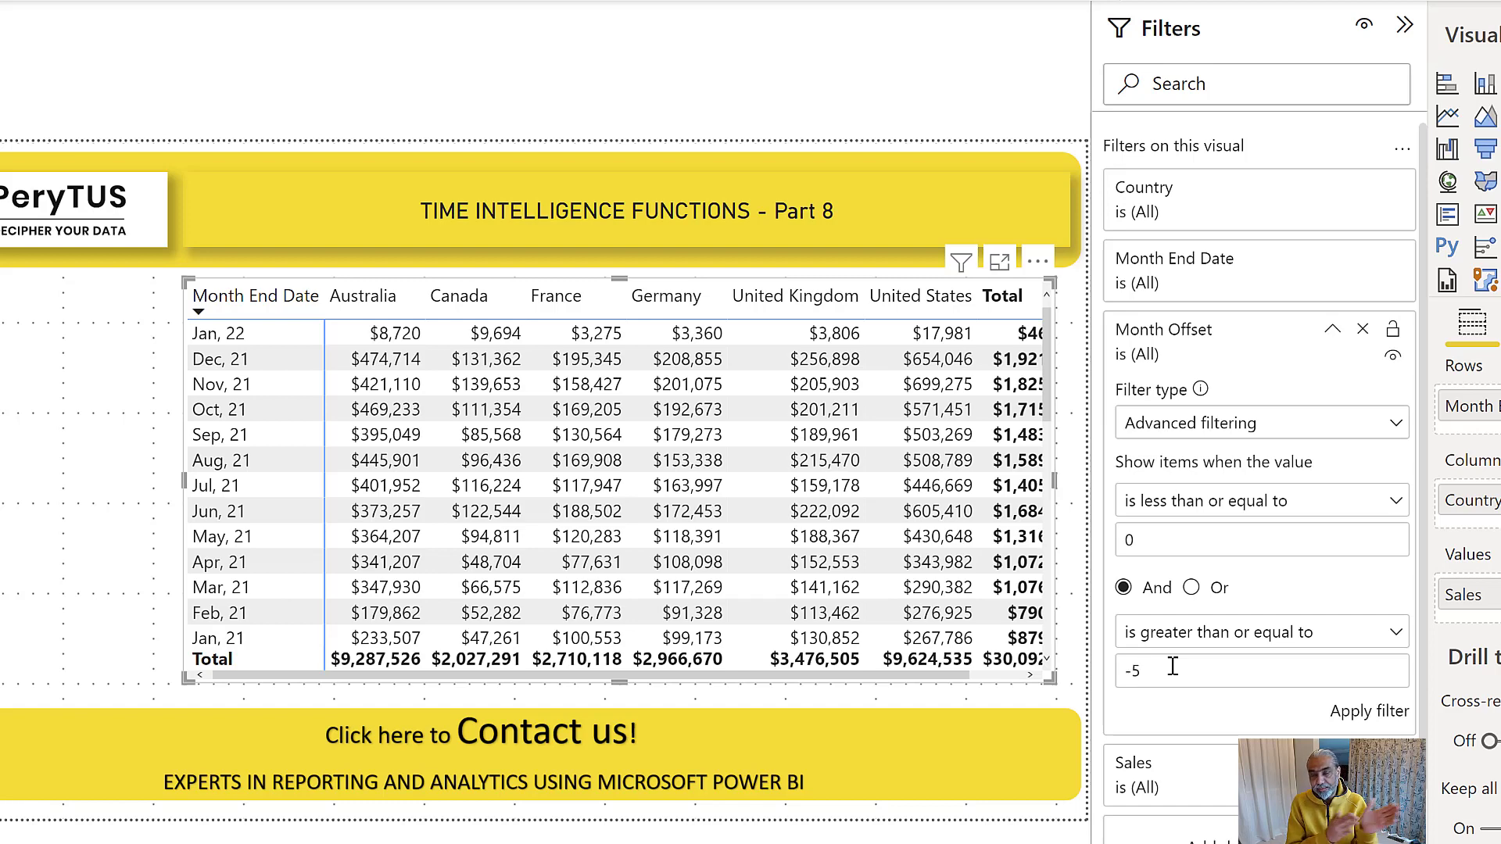
click(1352, 713)
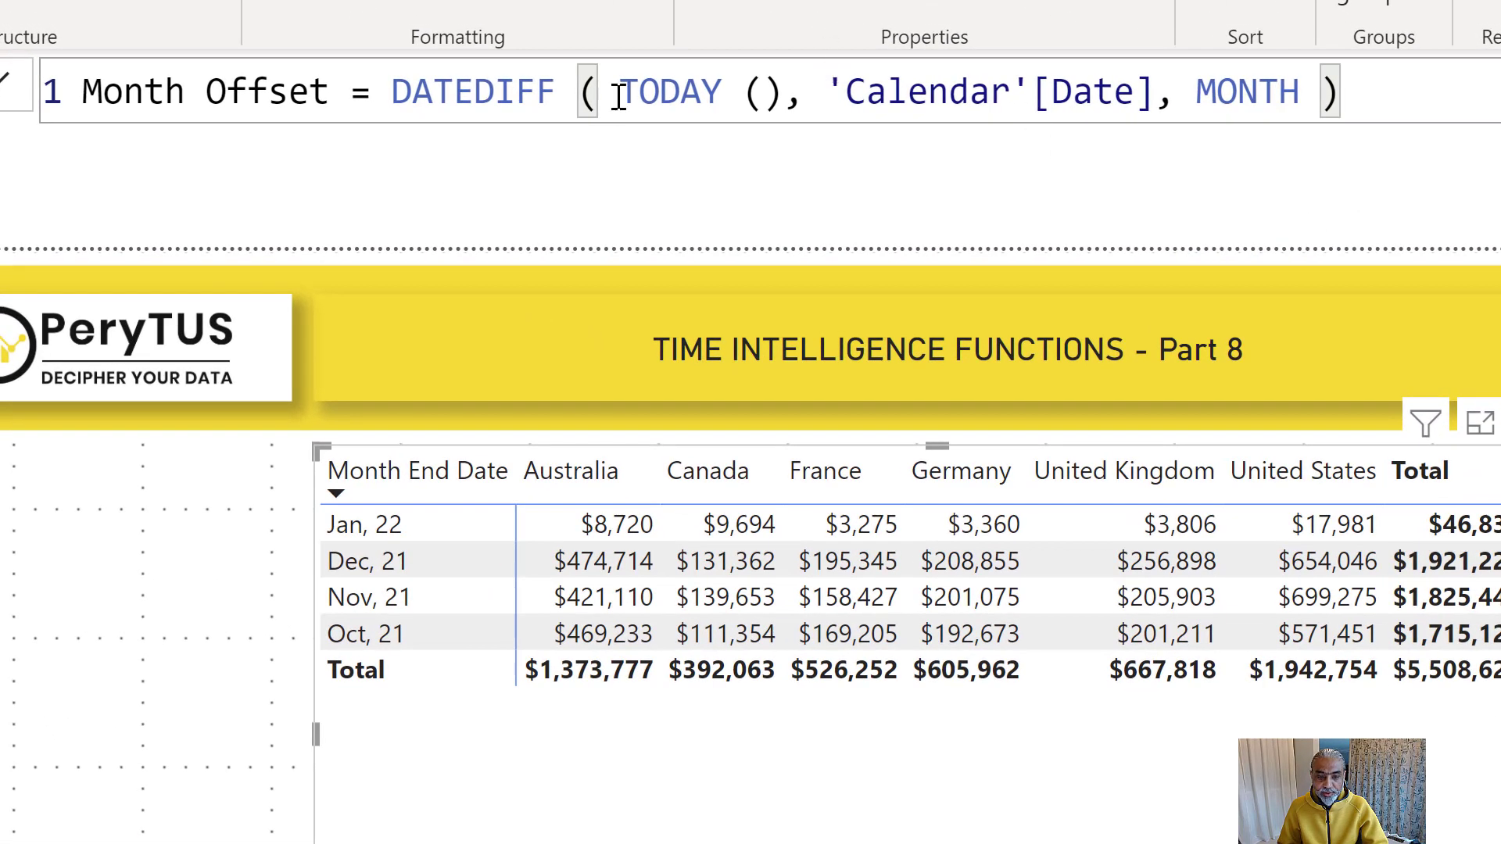
Highlight the TODAY () argument in the Month Offset formula for review
drag(619, 97, 801, 94)
click(746, 94)
drag(620, 91, 781, 91)
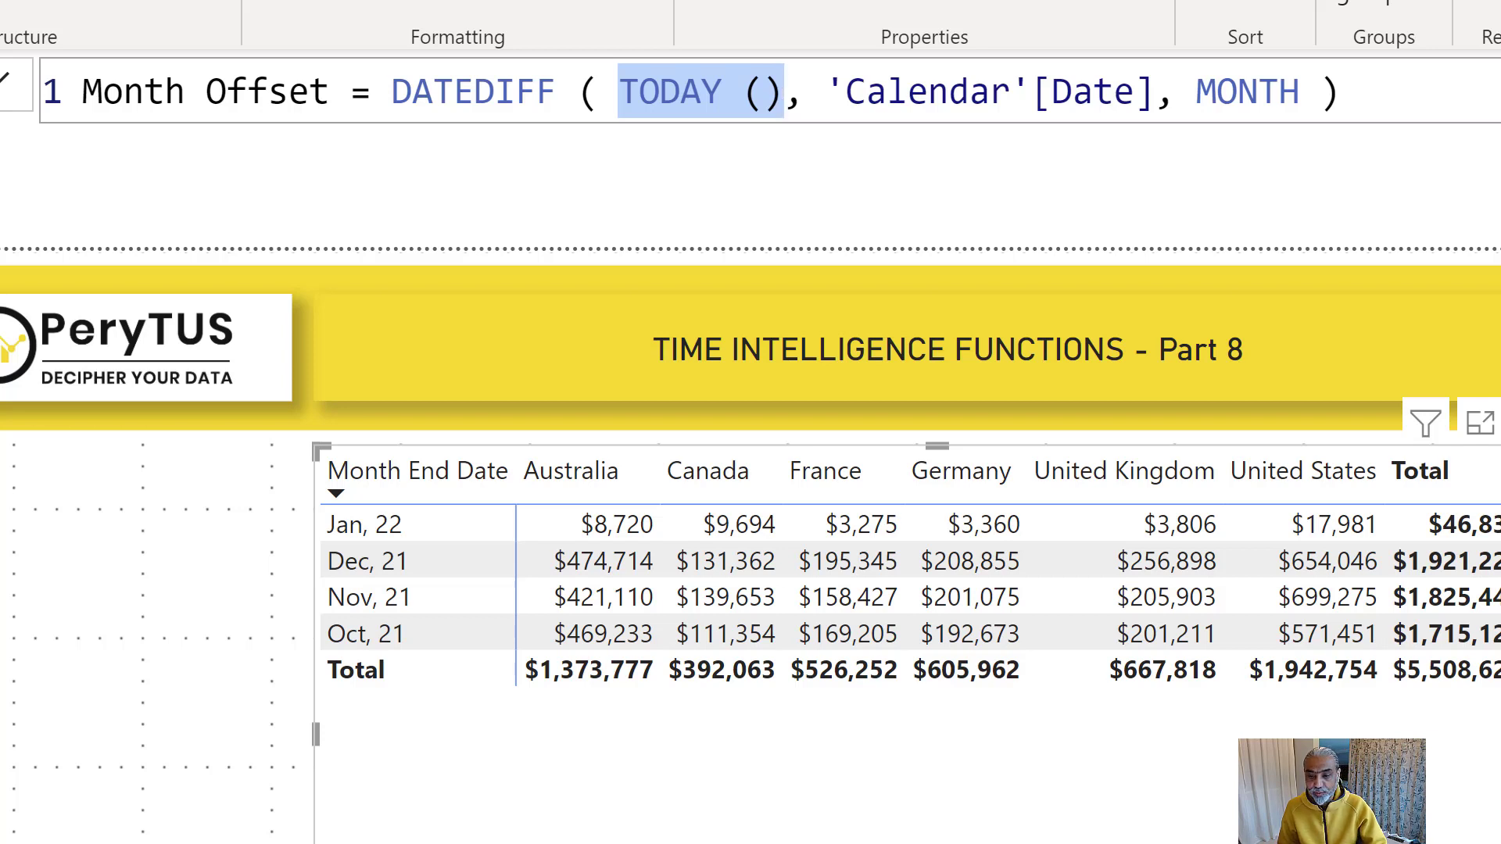
key(alt+Tab)
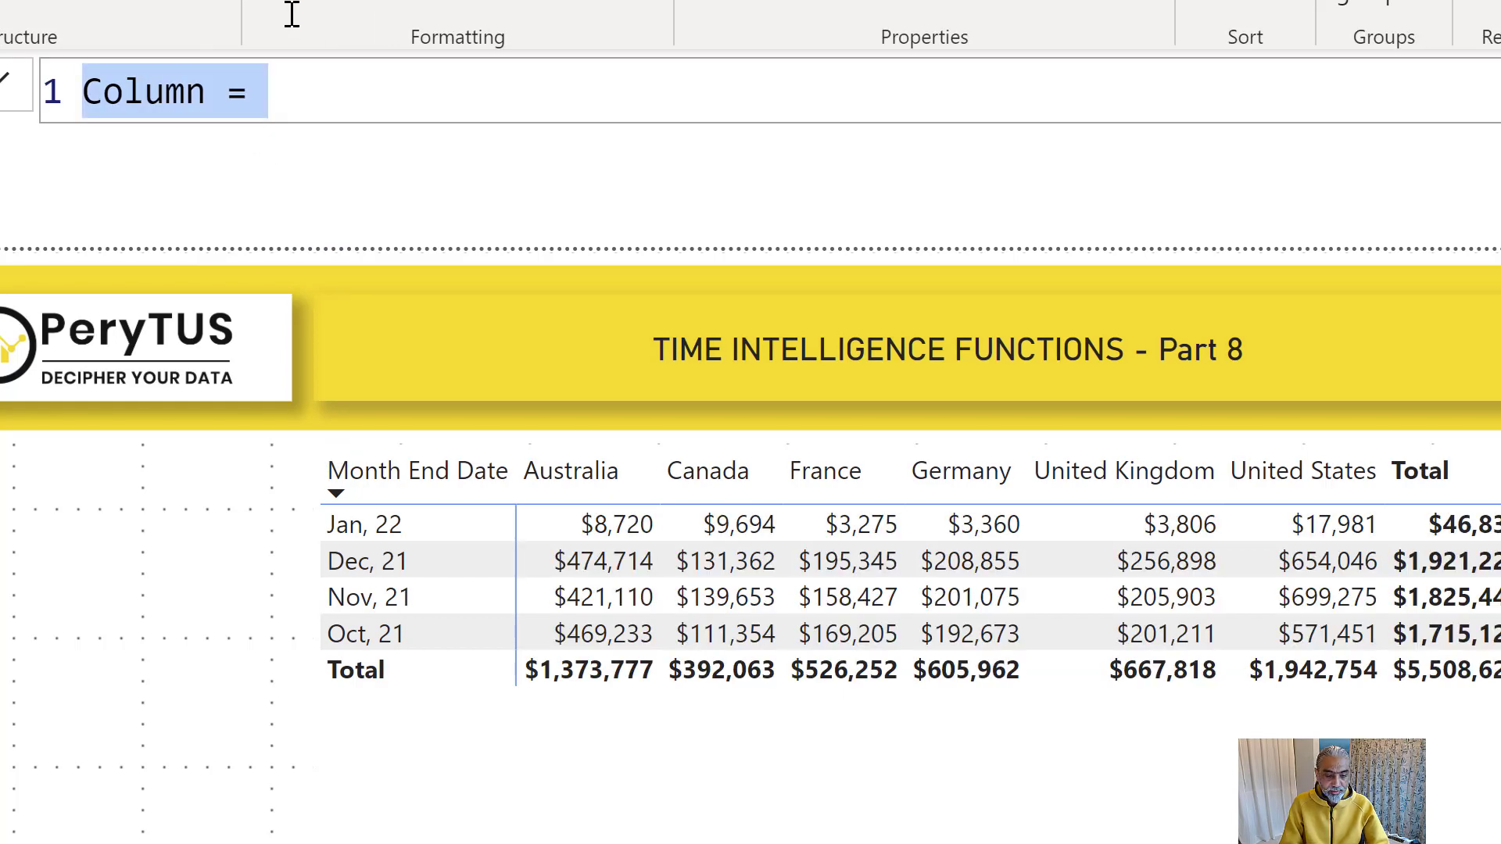
Name the new calculated column Month Offset based on Sales Date and begin its formula on a new line
text(Month Offs)
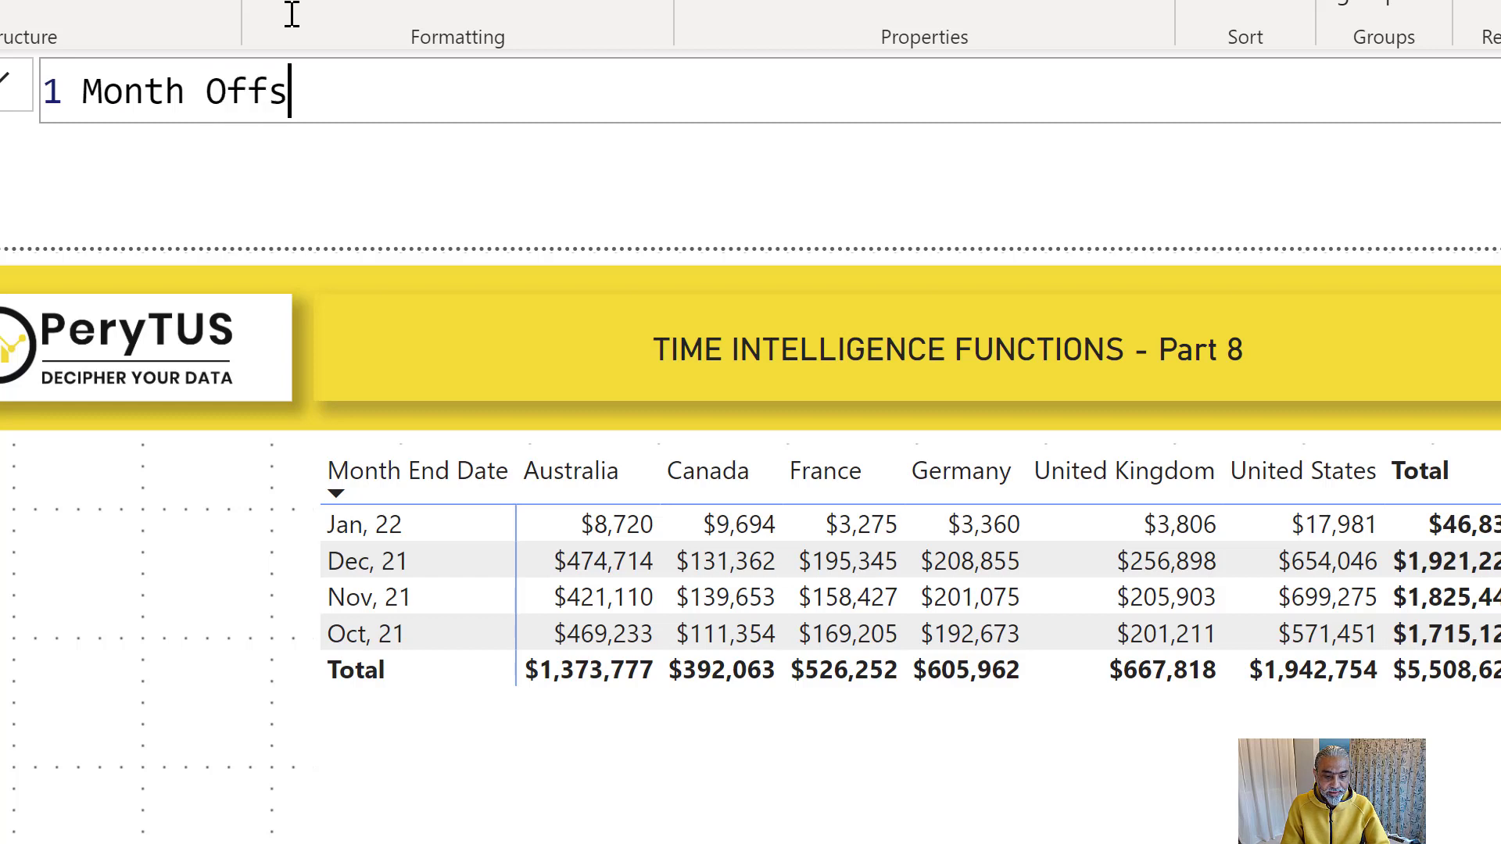
text(et based on )
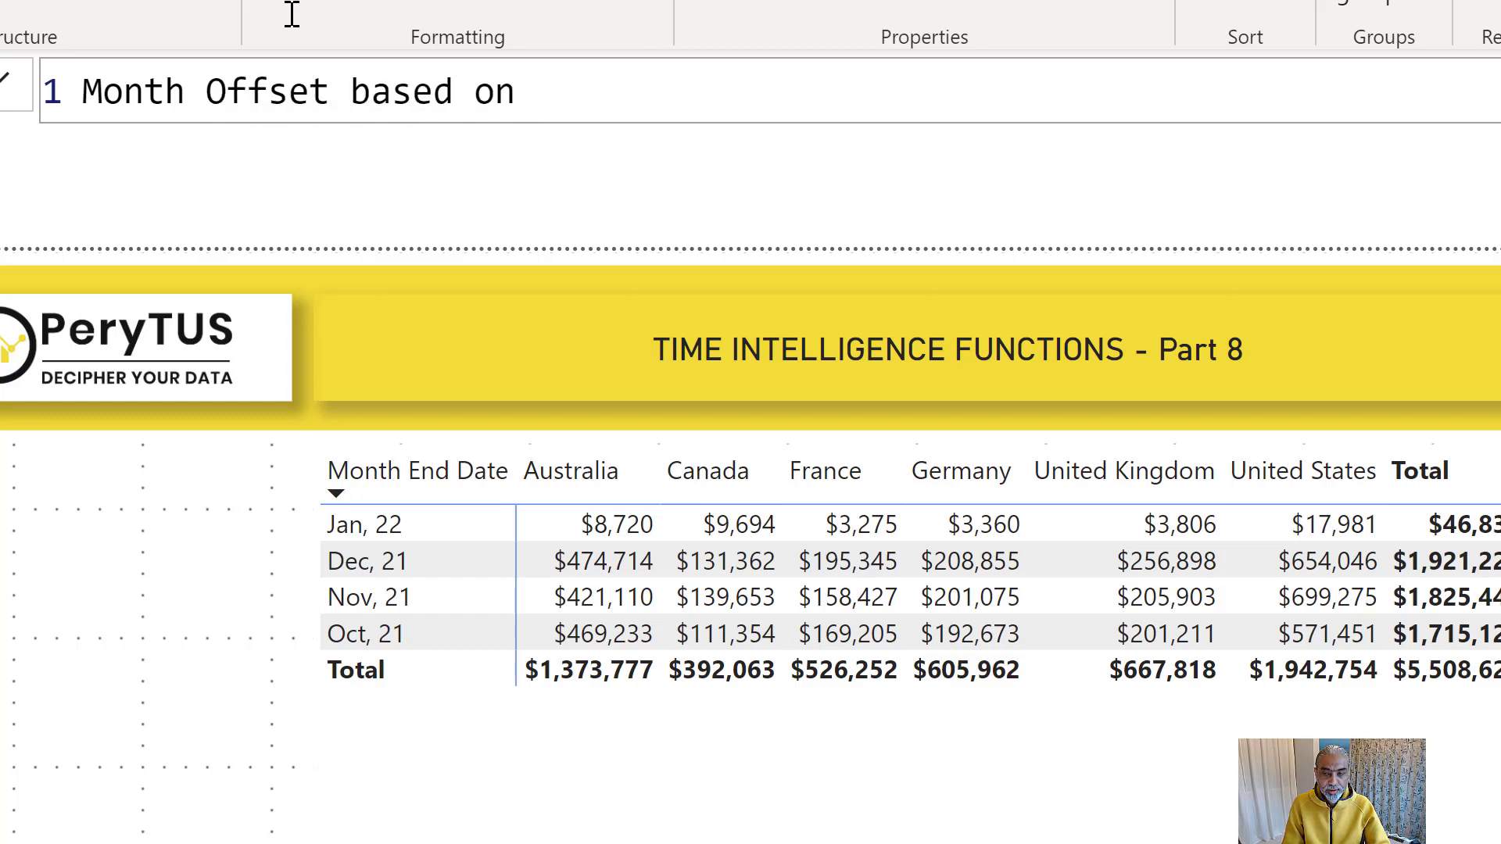
text(Sales Date =)
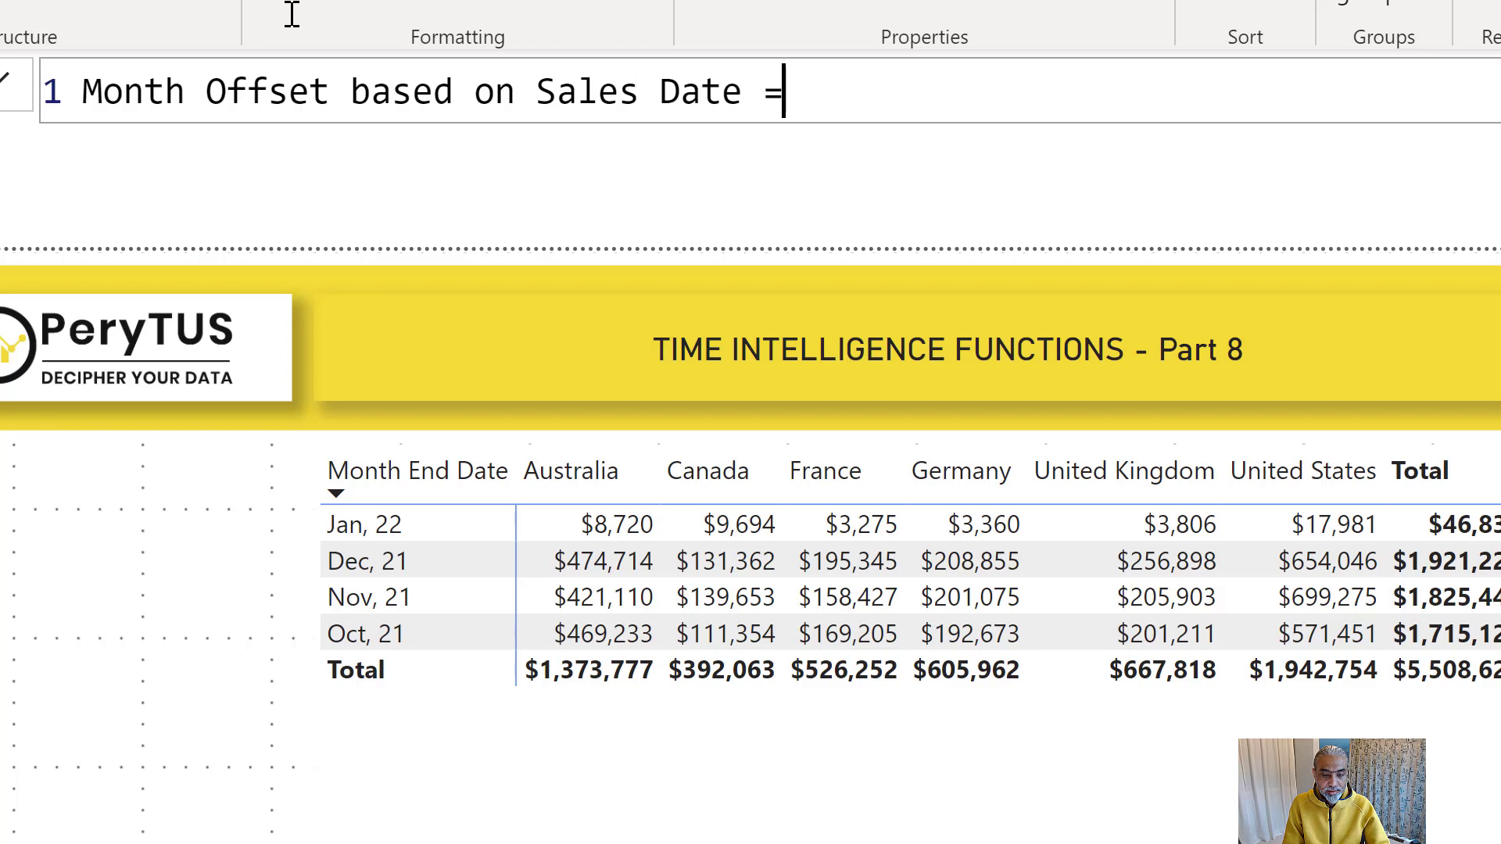
key(shift+Return)
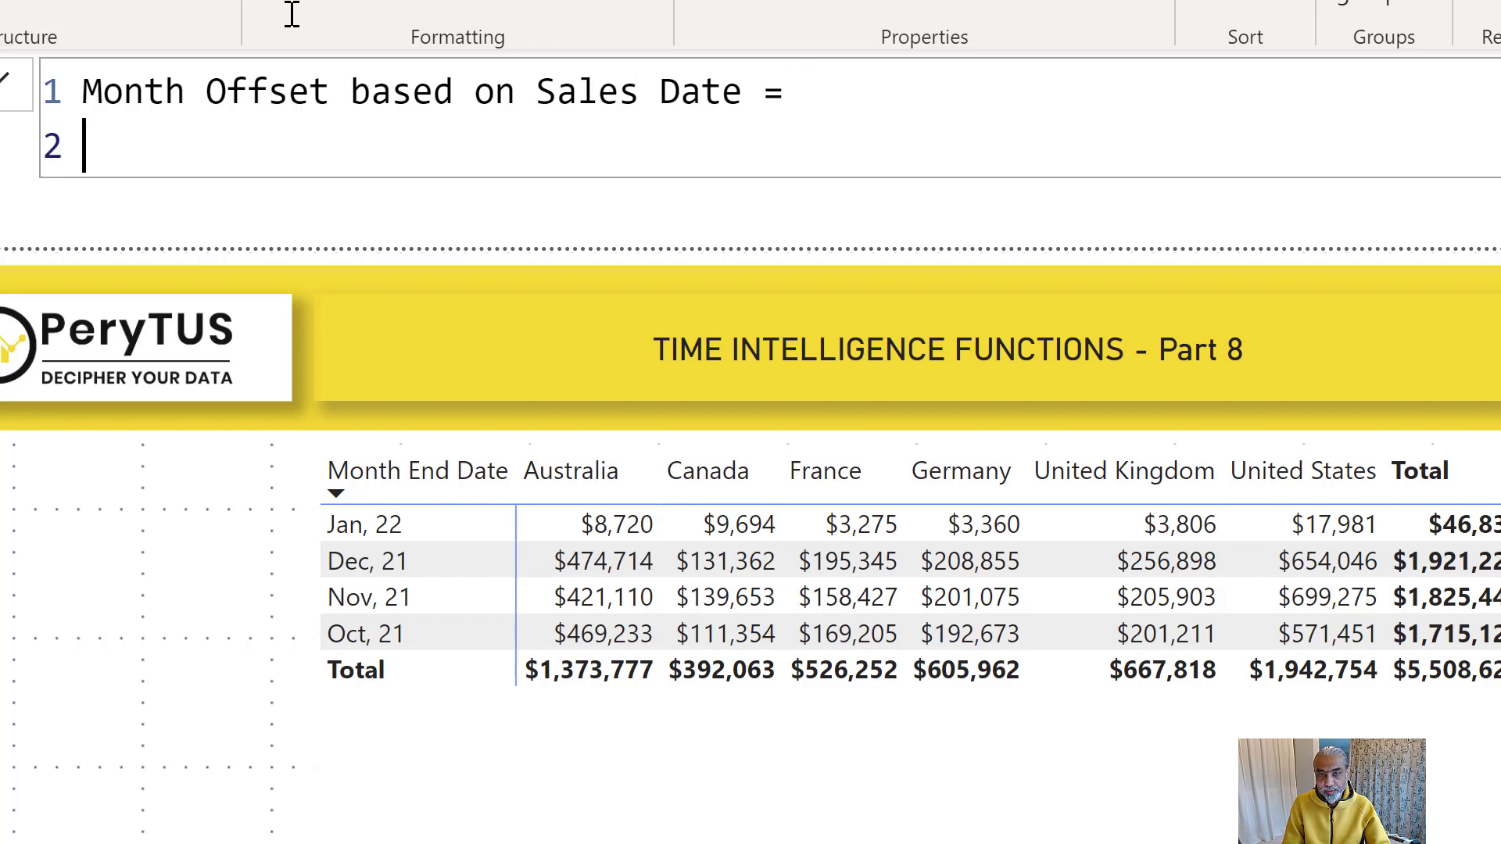
Define the variable __mostRecentSaleDate as CALCULATE ( MAX ( 'Calendar'[Date] ), Sales ) and highlight its Sales filter argument
text(VAR __)
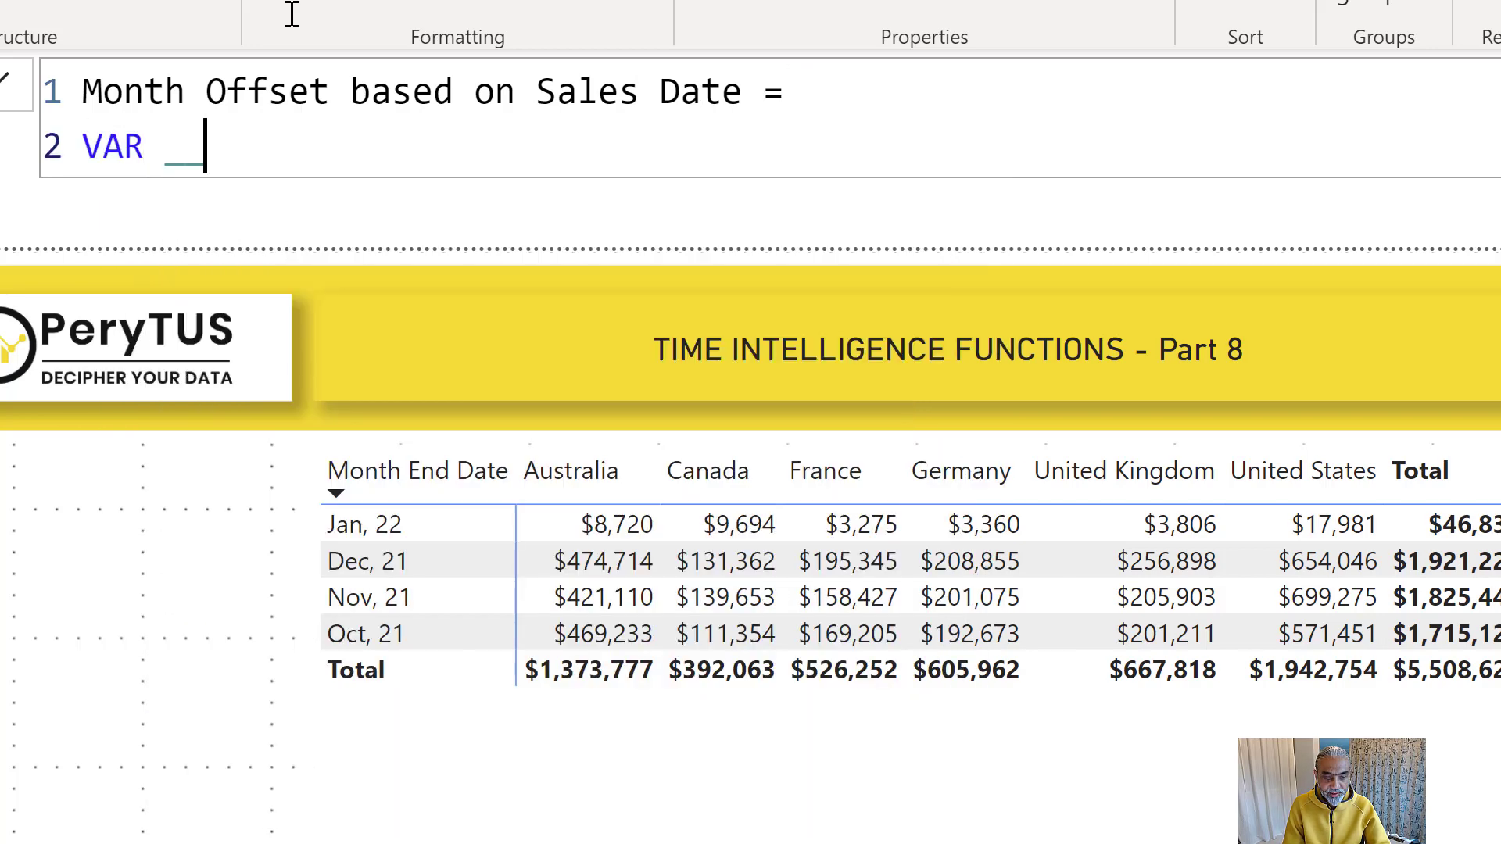
text(mostRecentSales)
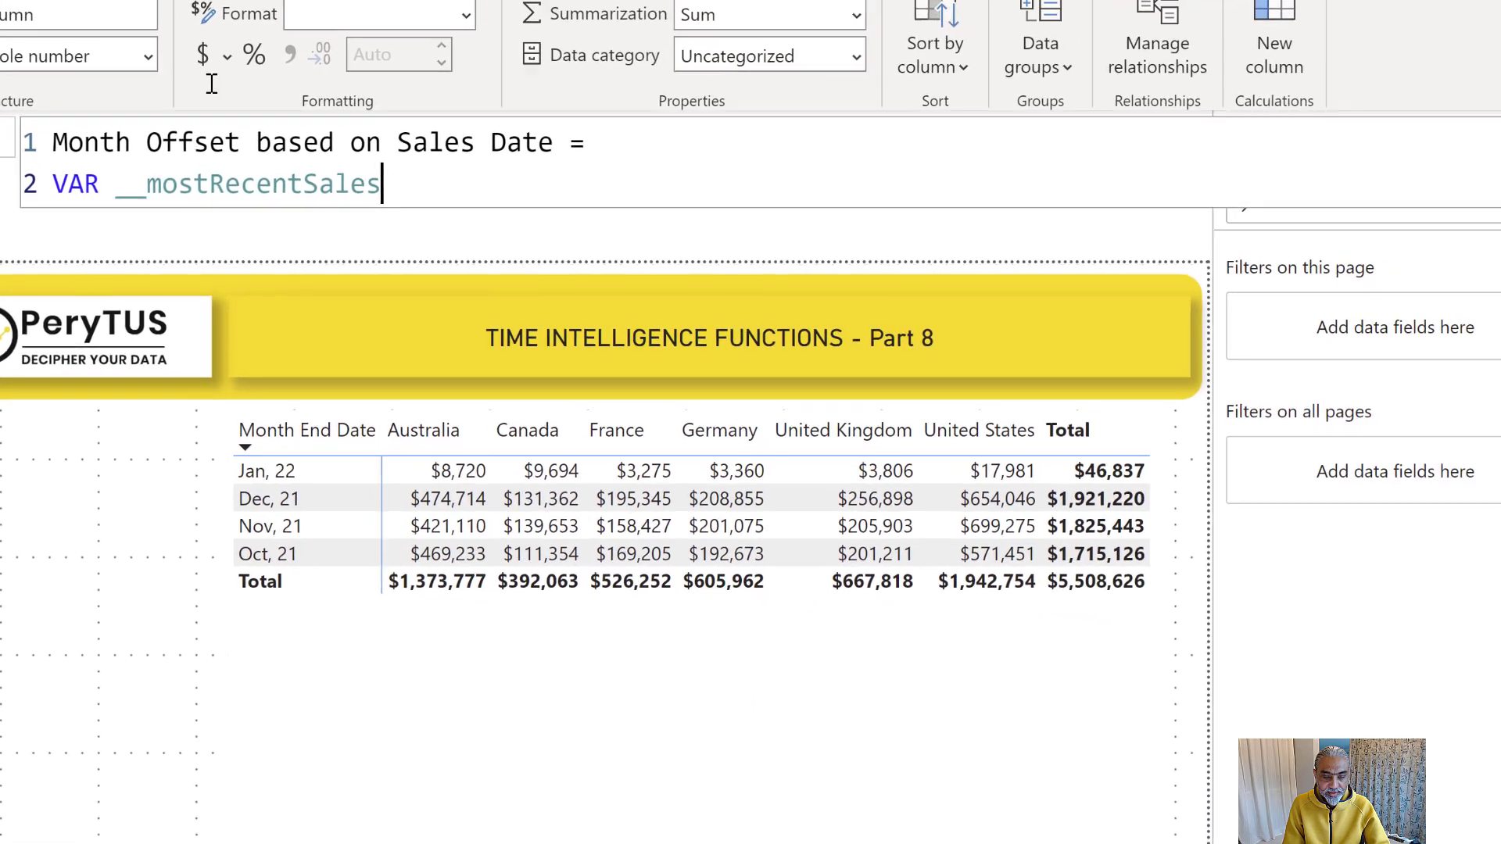
key(BackSpace)
text(Date = CALCULAT)
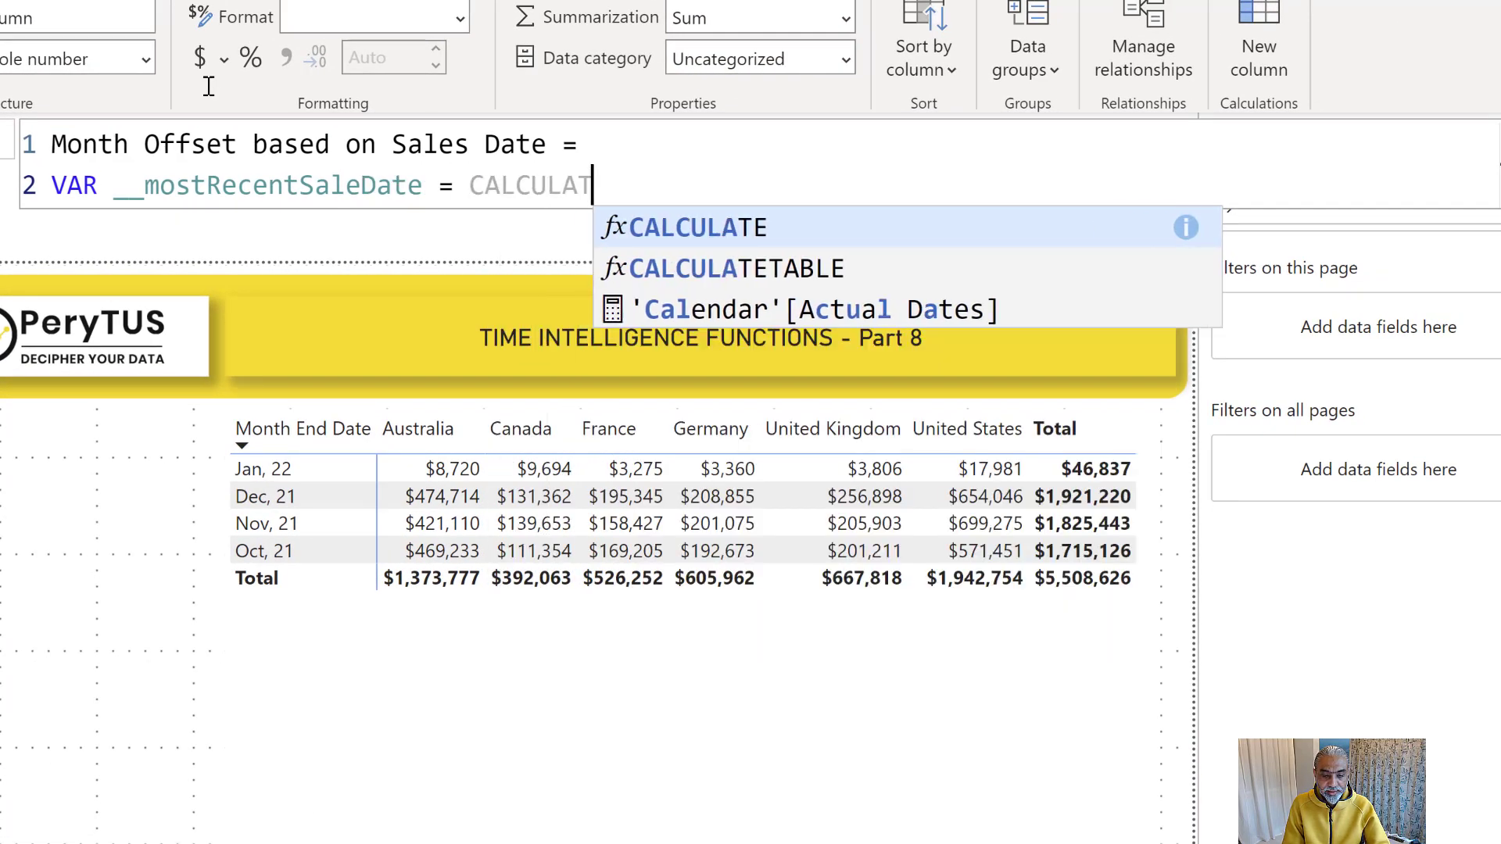
text(E ( MAX ( 'Calendar')
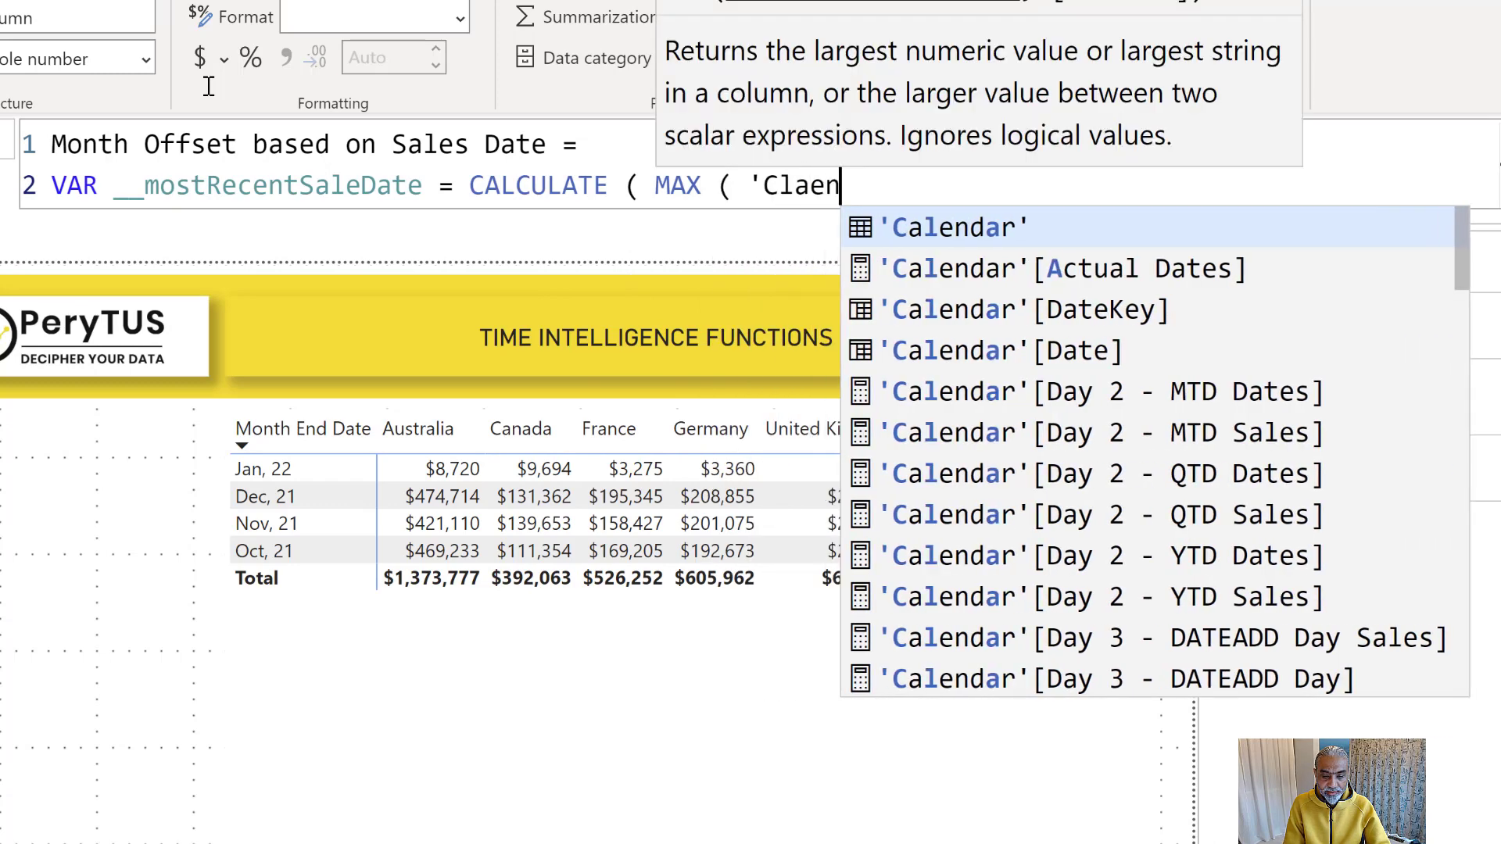
text([Date] ), )
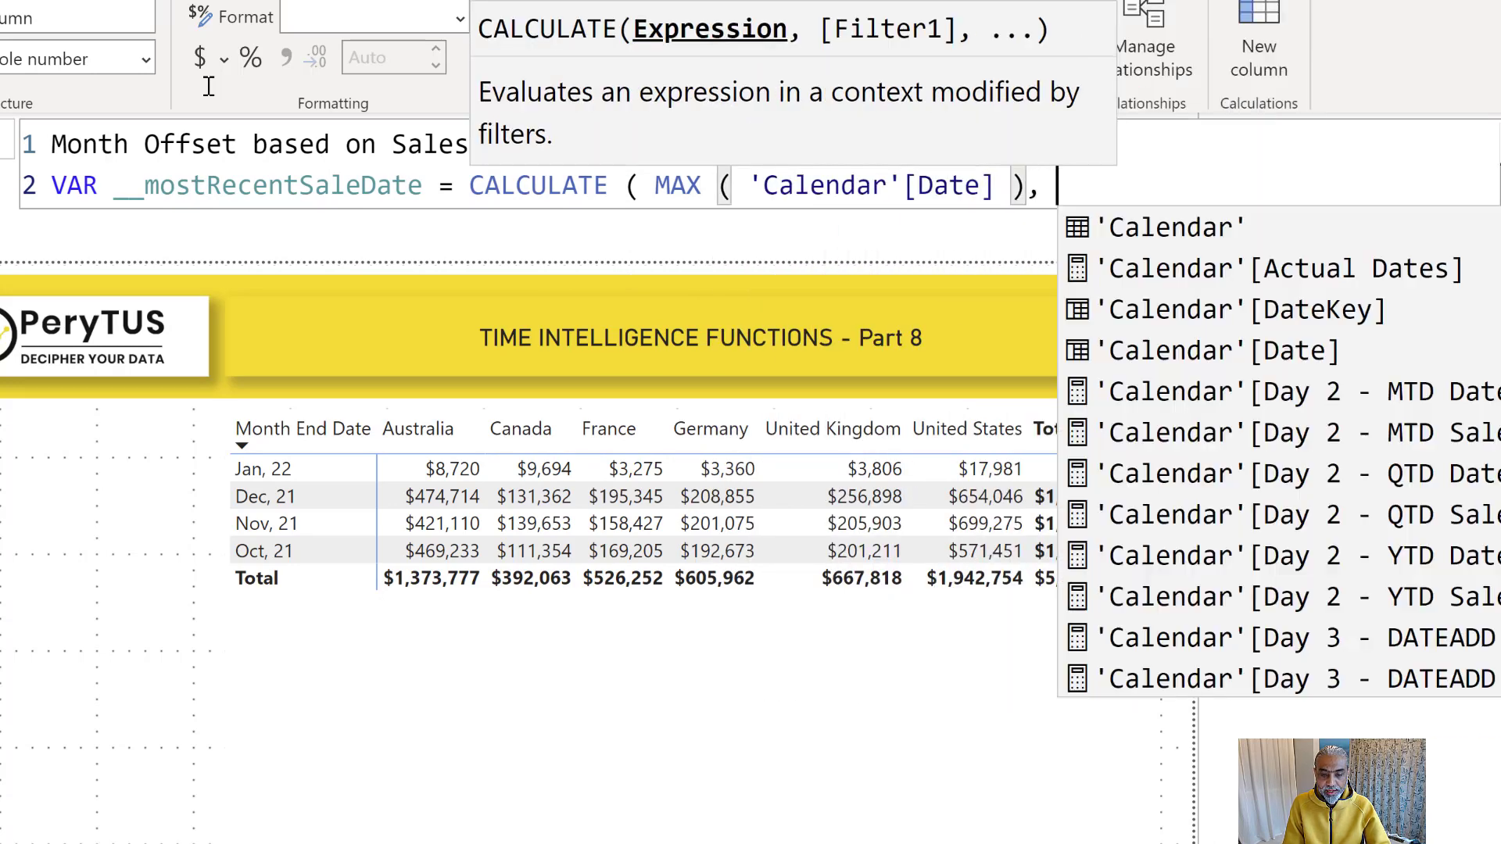
text(Sales)
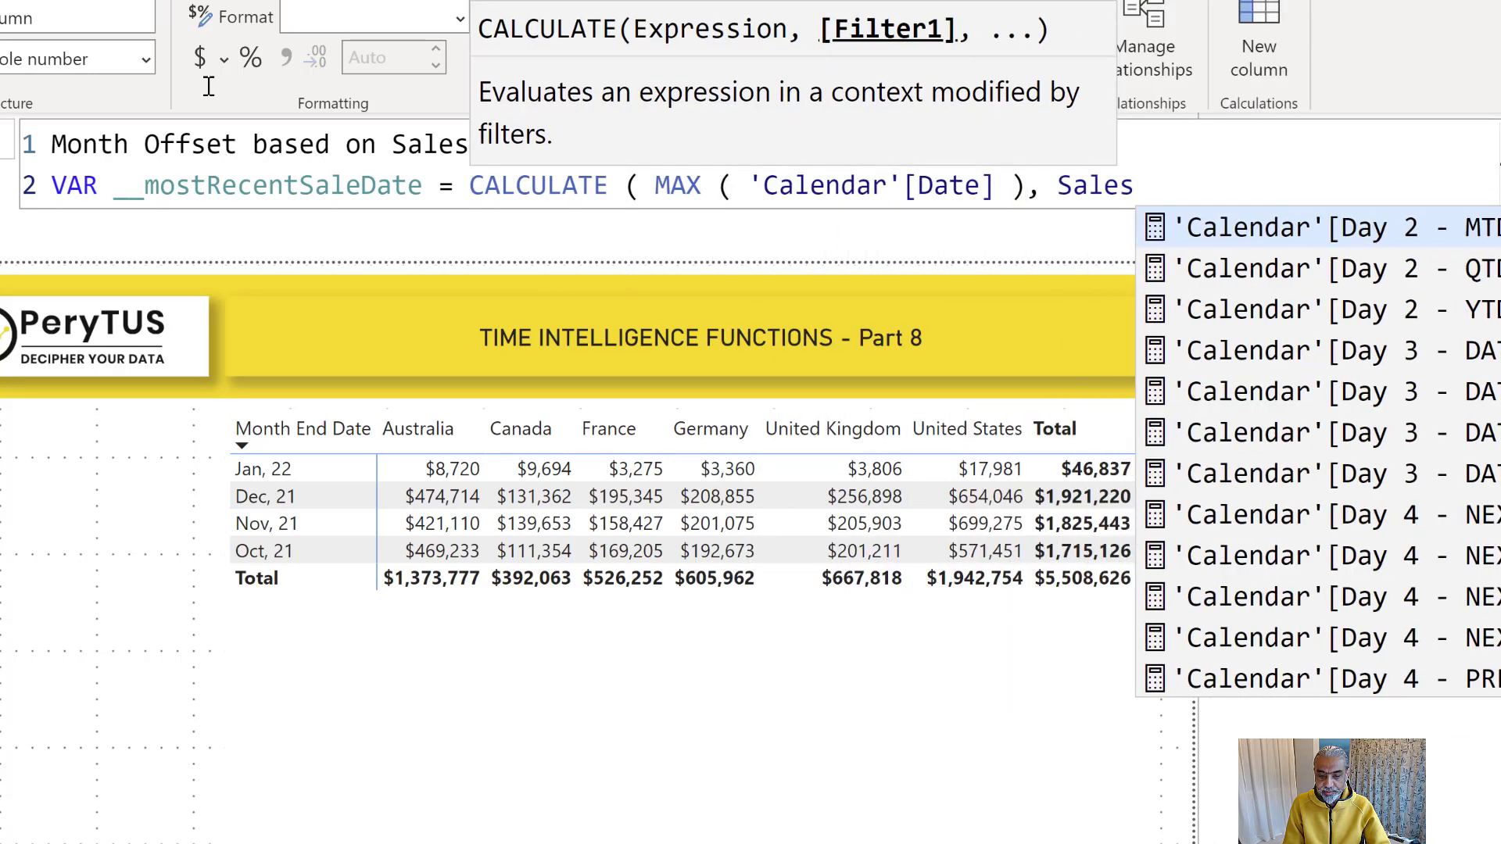
text( ))
key(shift+Return)
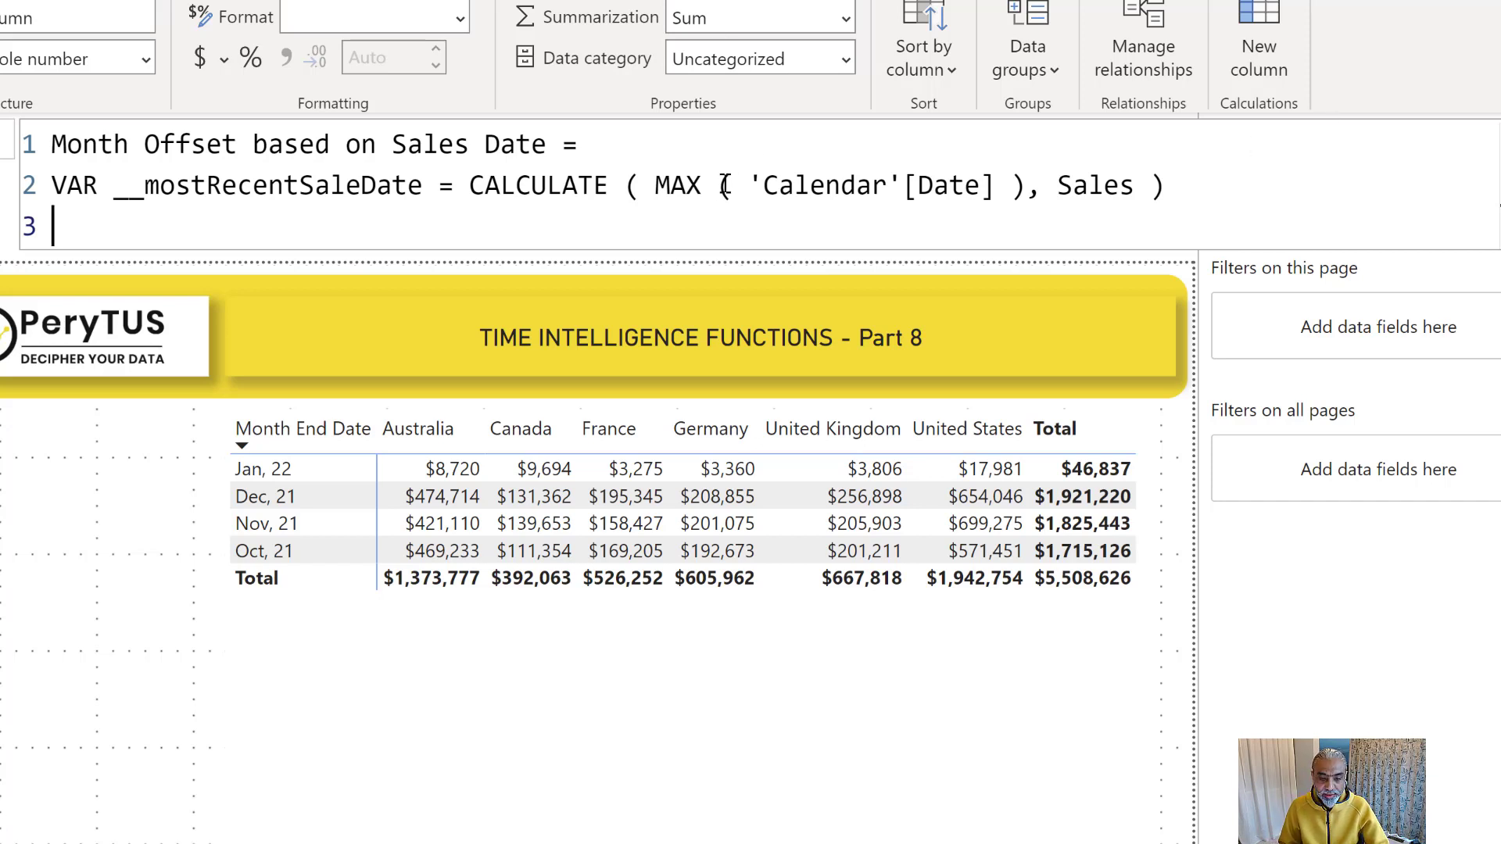
drag(657, 188, 1149, 188)
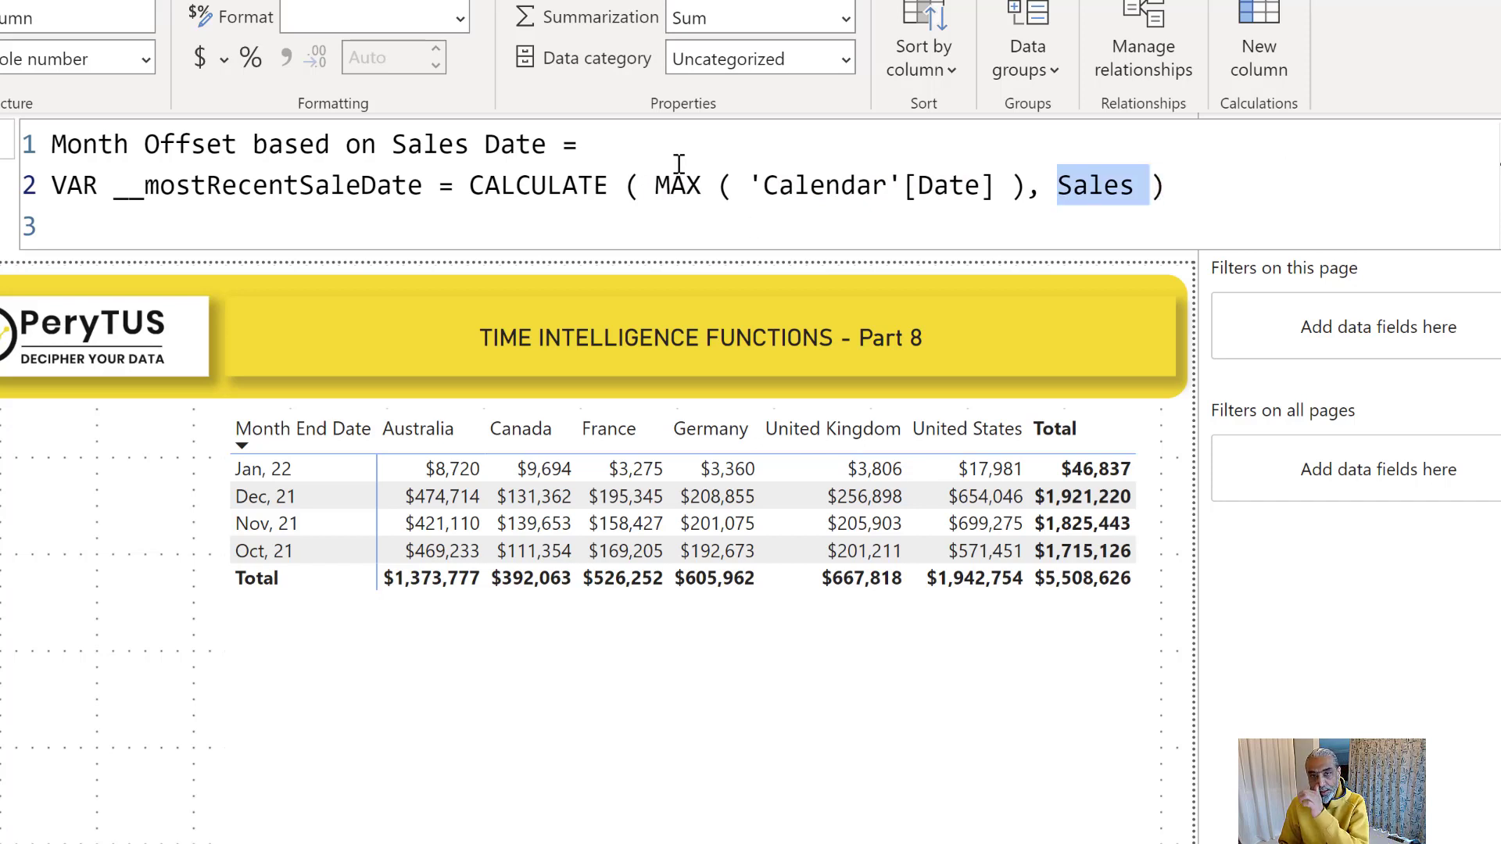
Add a RETURN line below the variable and begin a DATEDIFF expression under it
click(395, 219)
text(RETURN)
key(Return)
text(DASTEDIFF)
key(BackSpace)
key(BackSpace)
key(BackSpace)
key(BackSpace)
key(BackSpace)
key(BackSpace)
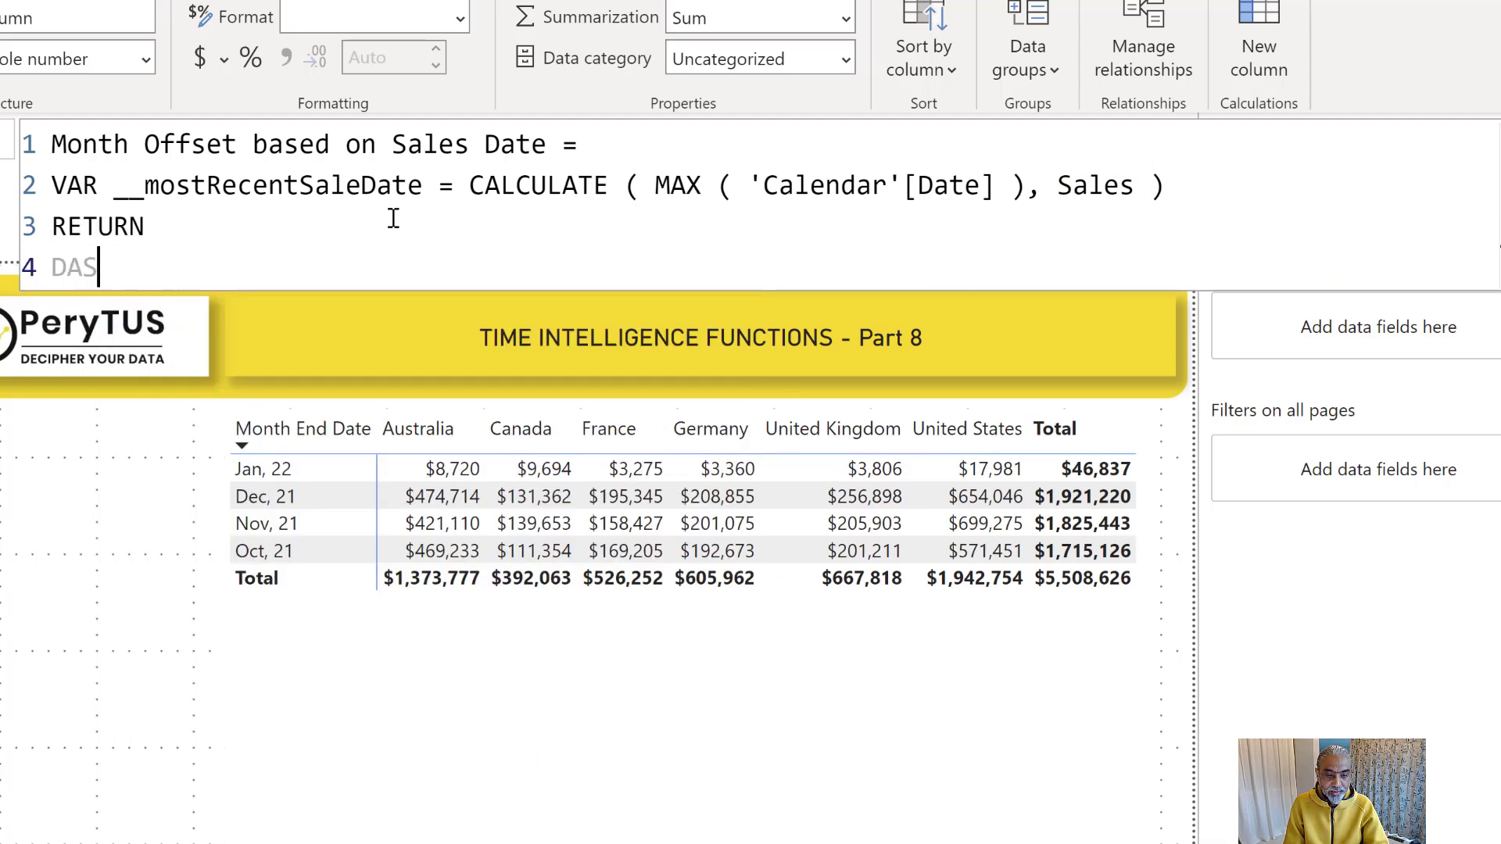
key(BackSpace)
text(TEDIFF ( )
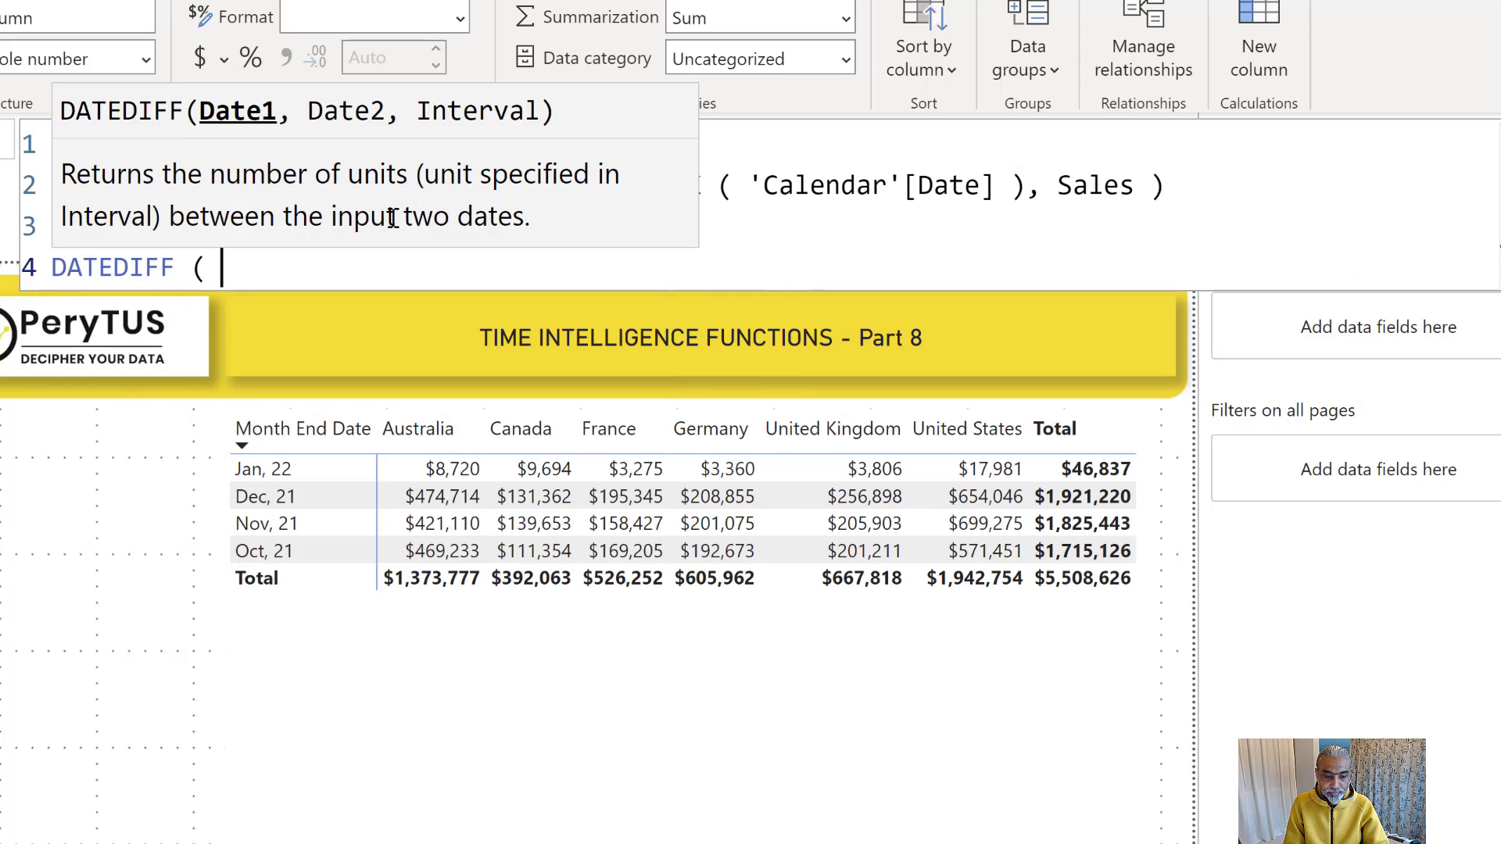
Complete DATEDIFF with the arguments __mostRecentSaleDate, 'Calendar'[Date] and MONTH, and commit the column formula
text(__)
key(Tab)
text(, )
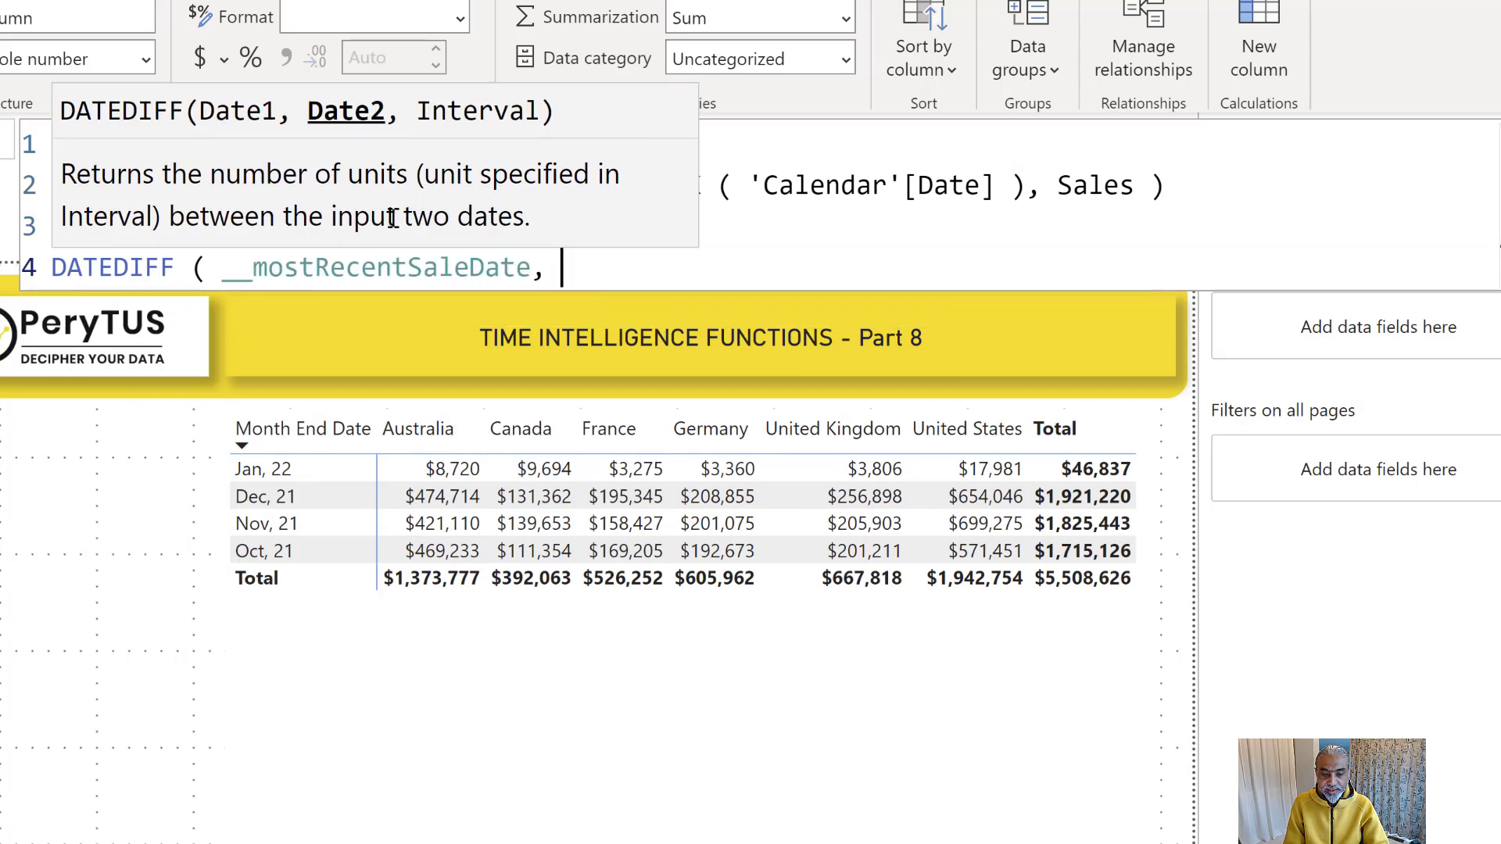
text('Clan)
key(Tab)
text([Da)
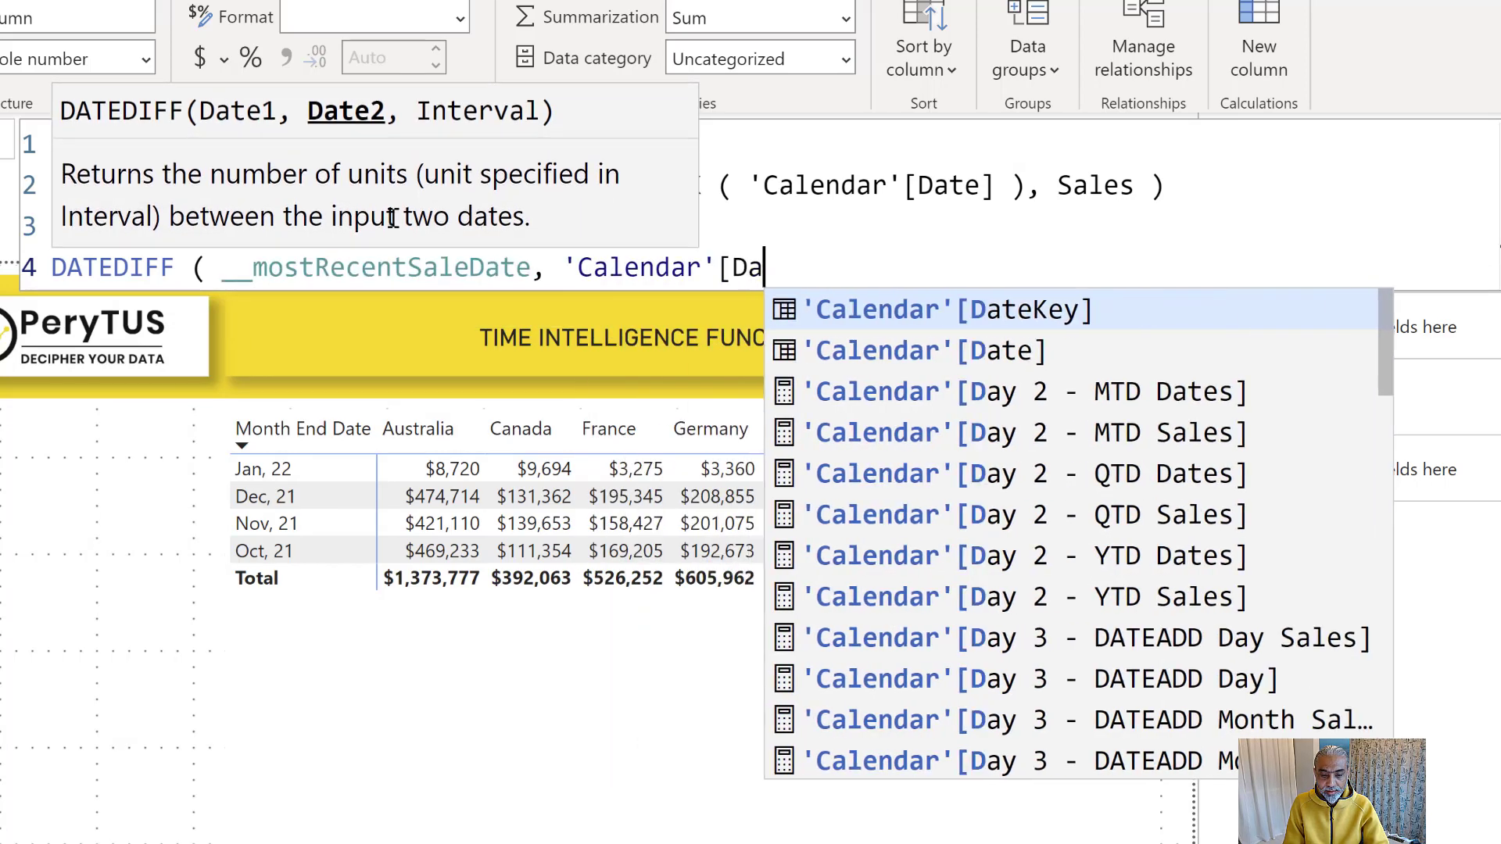
text(te], MONTH ))
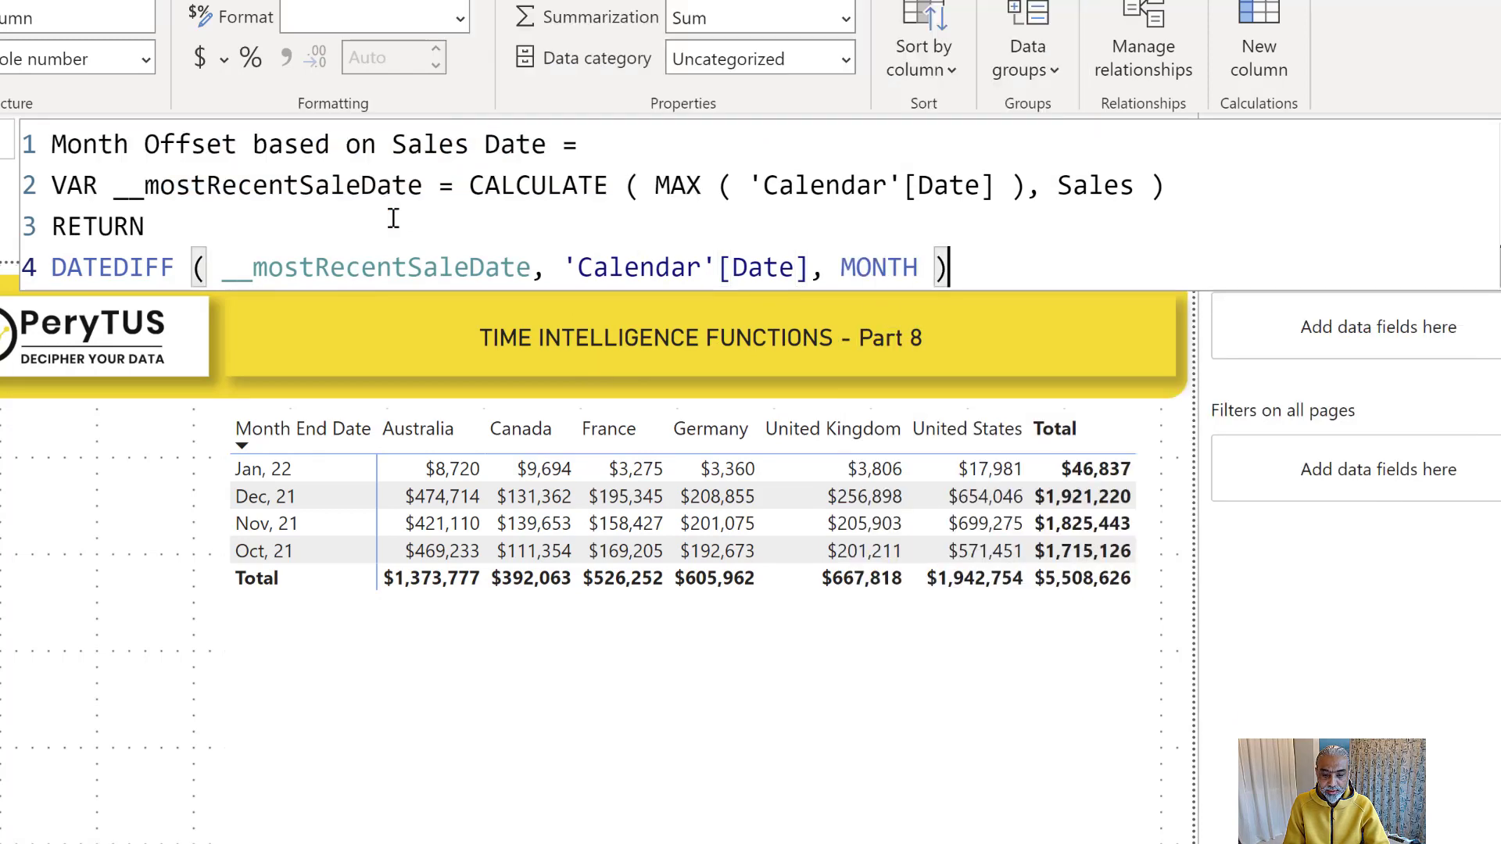
key(Return)
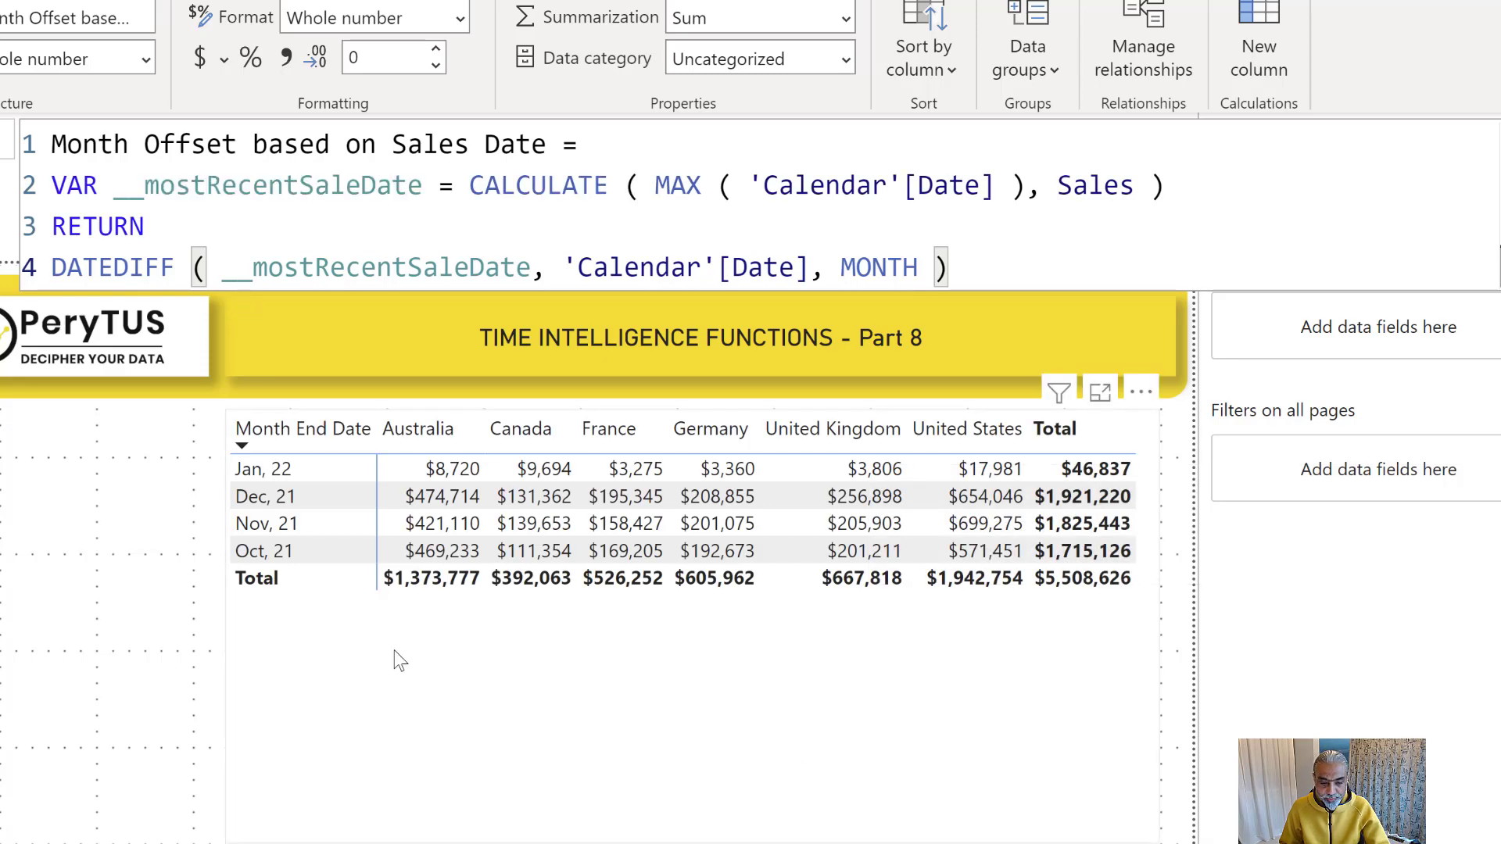
Narrow the sales matrix and build a table beside it with Month End Date, Month Offset and Month Offset based on Sales Date
click(295, 645)
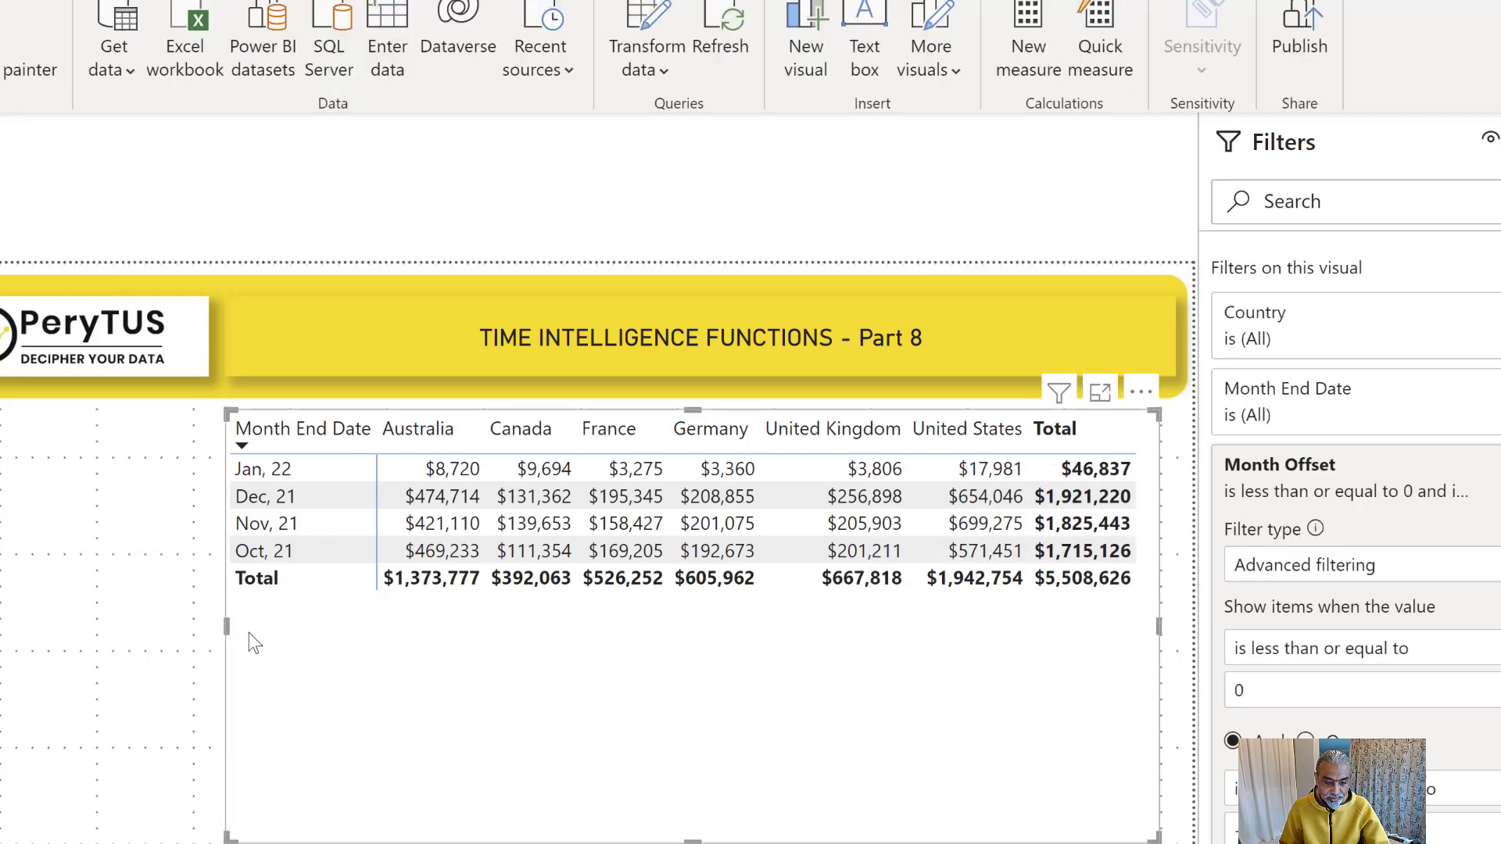
drag(850, 635, 900, 634)
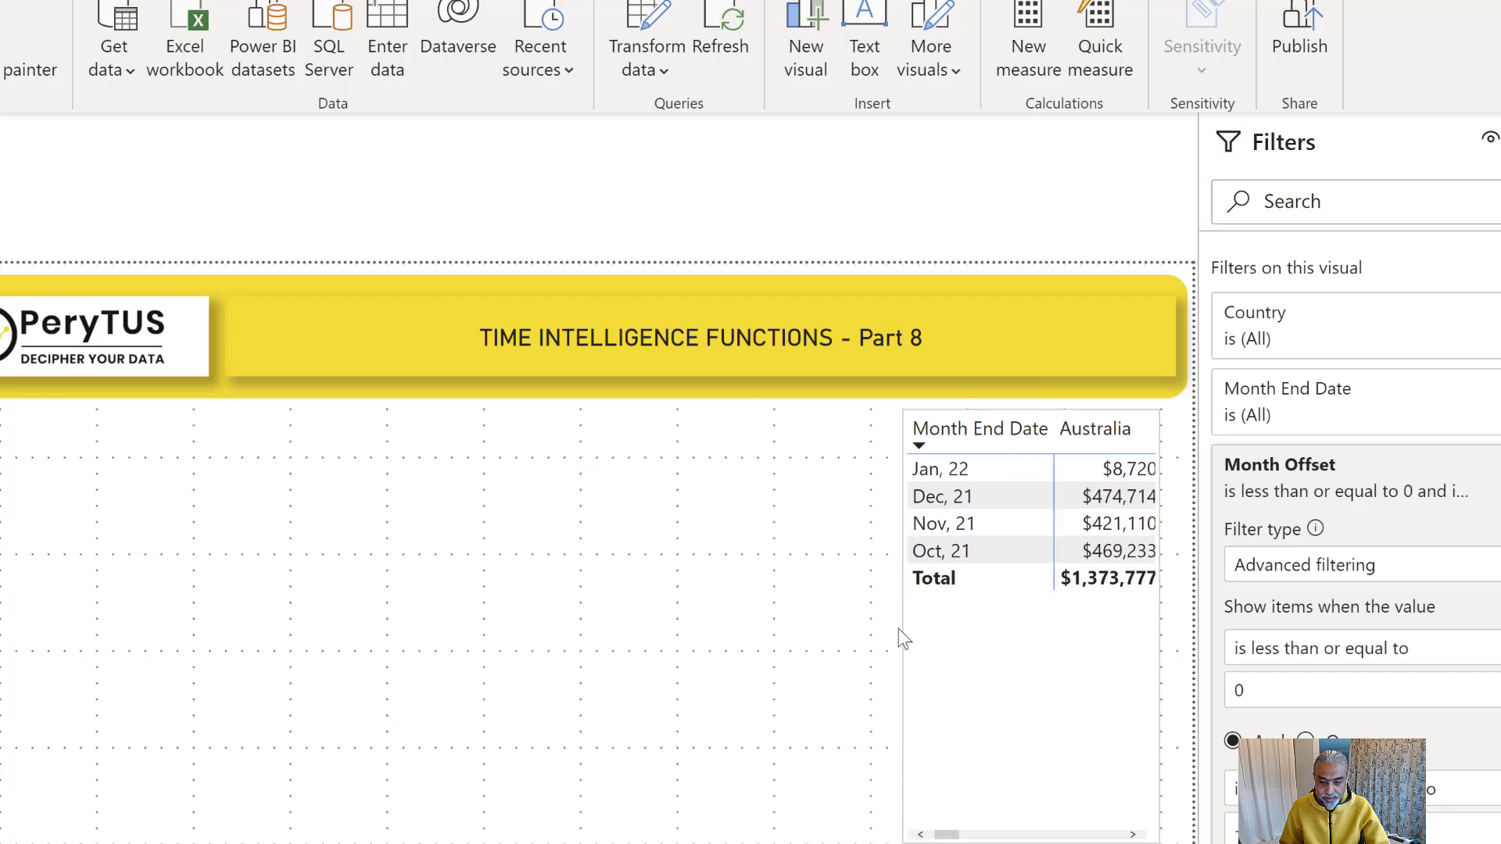
drag(1500, 422, 630, 519)
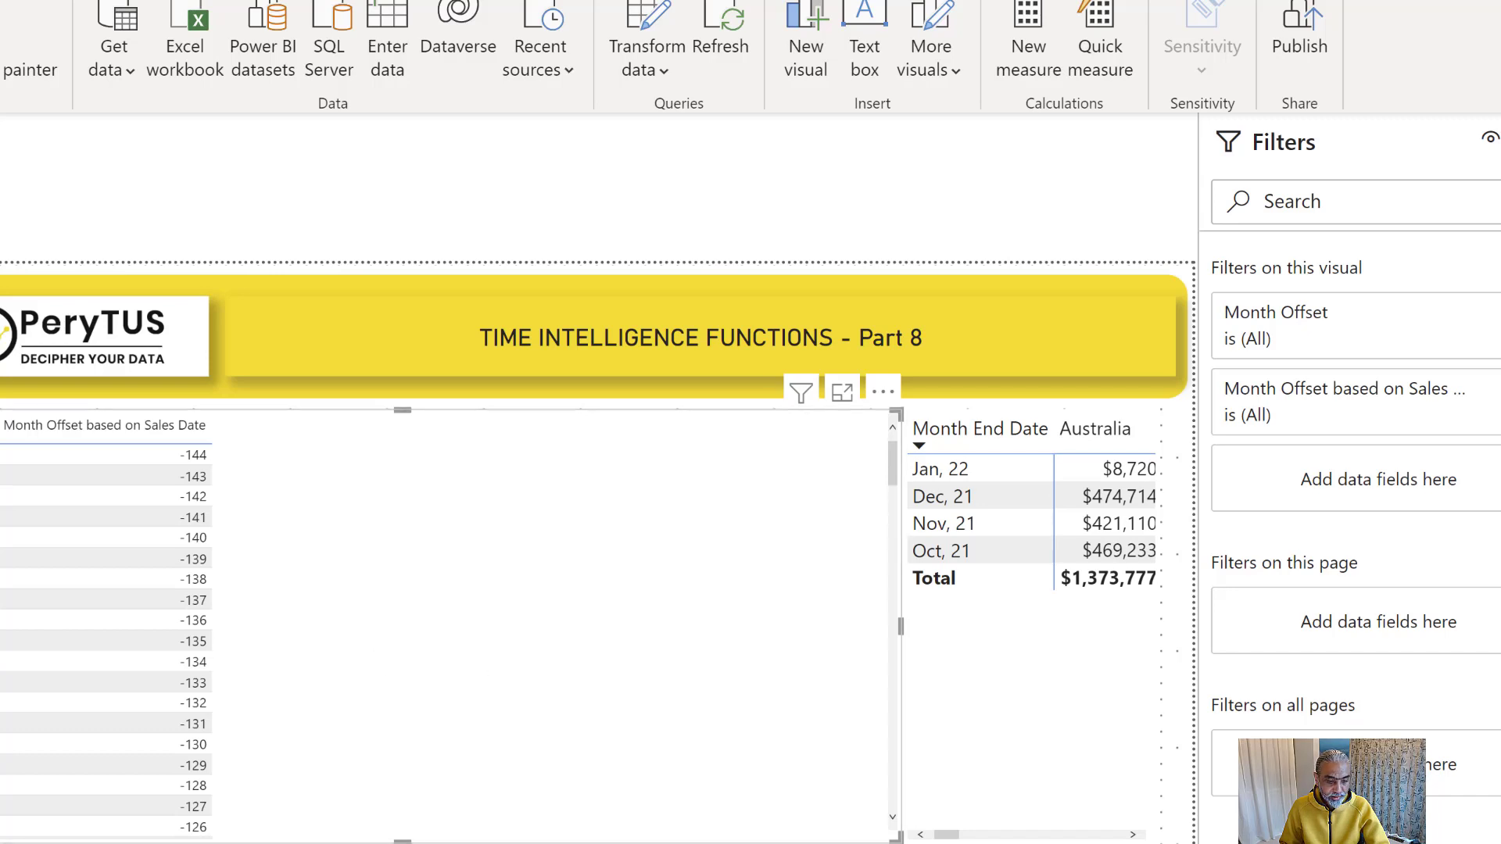
drag(0, 627, 494, 633)
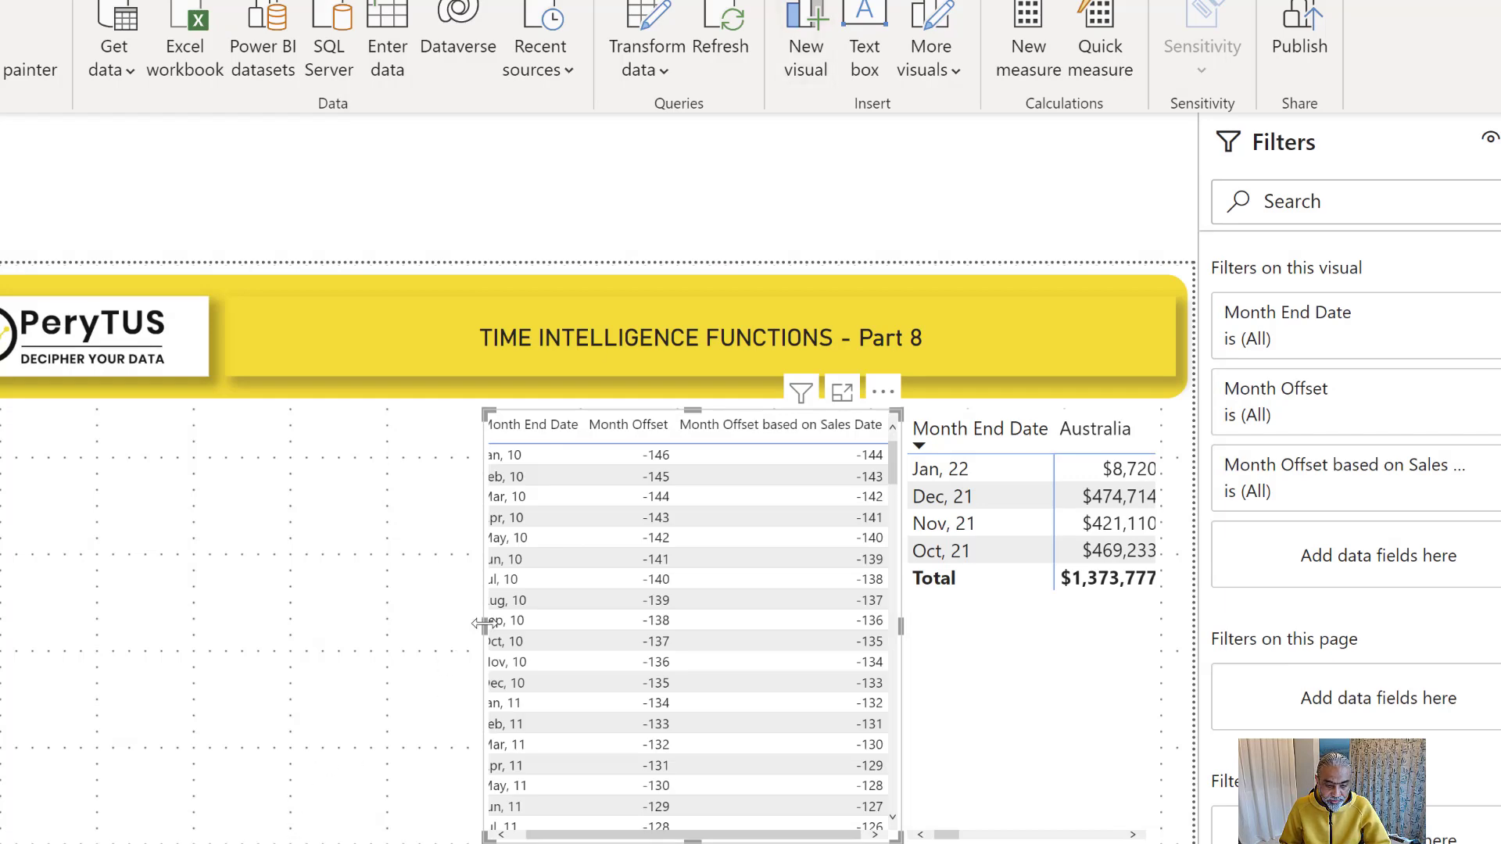
drag(402, 636, 356, 647)
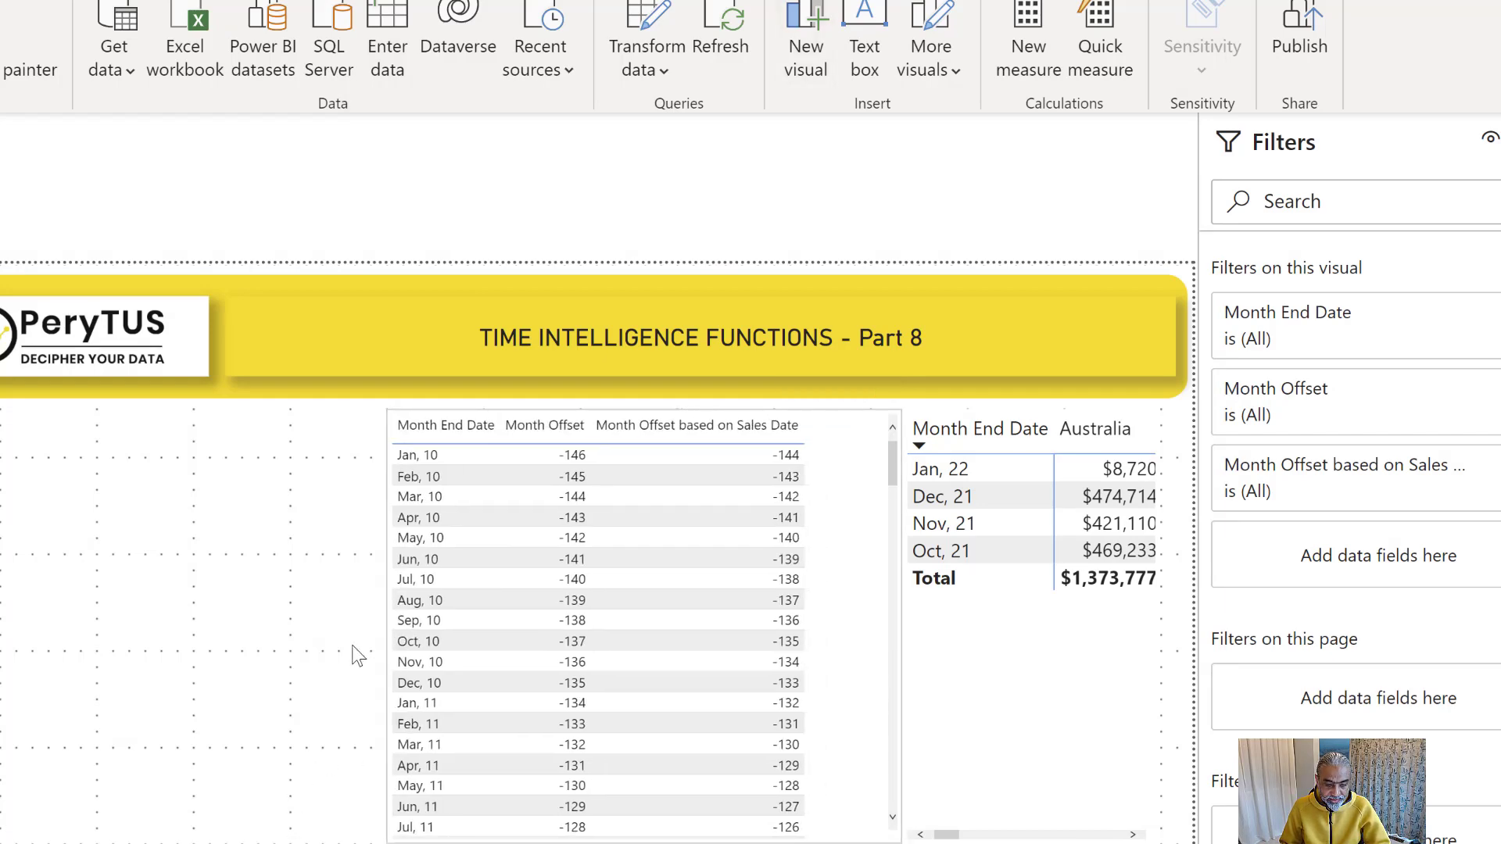
Compare the two month offset columns in the table for the months from January 2021 to July 2022
scroll(575, 622, down, 10)
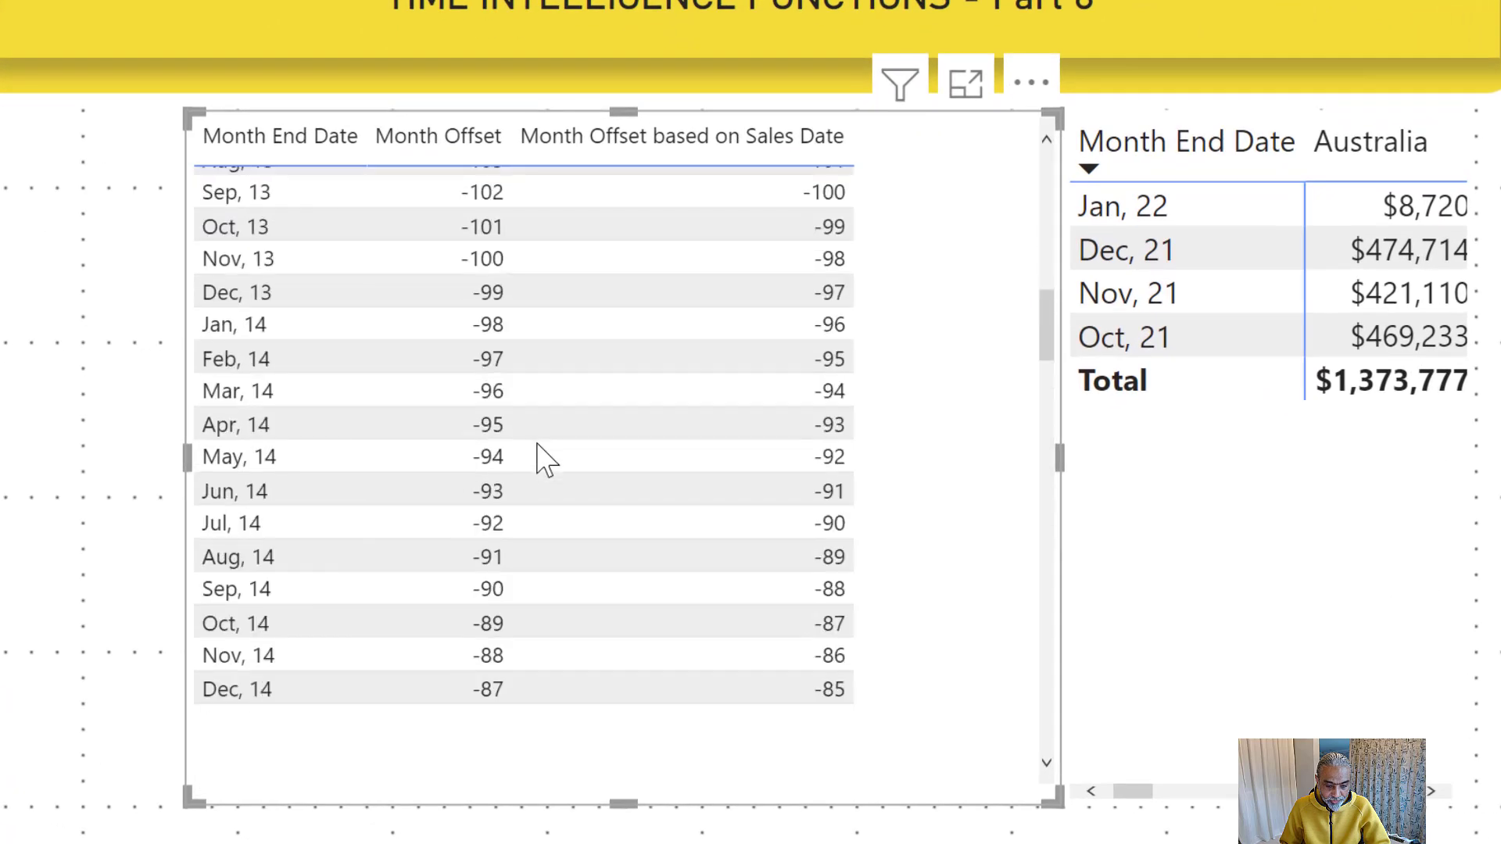
scroll(540, 465, down, 9)
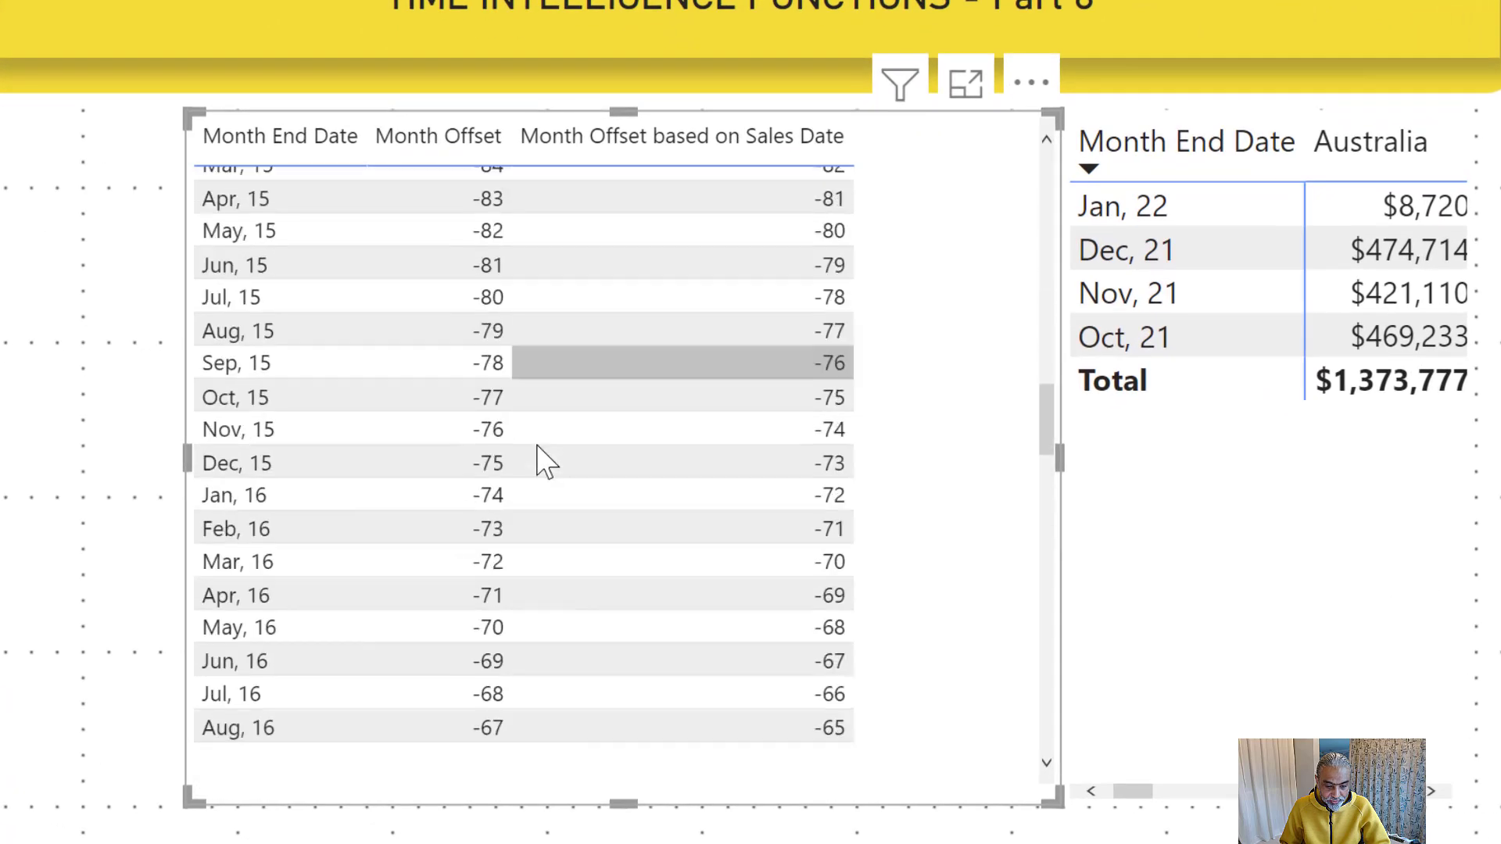
scroll(518, 473, down, 16)
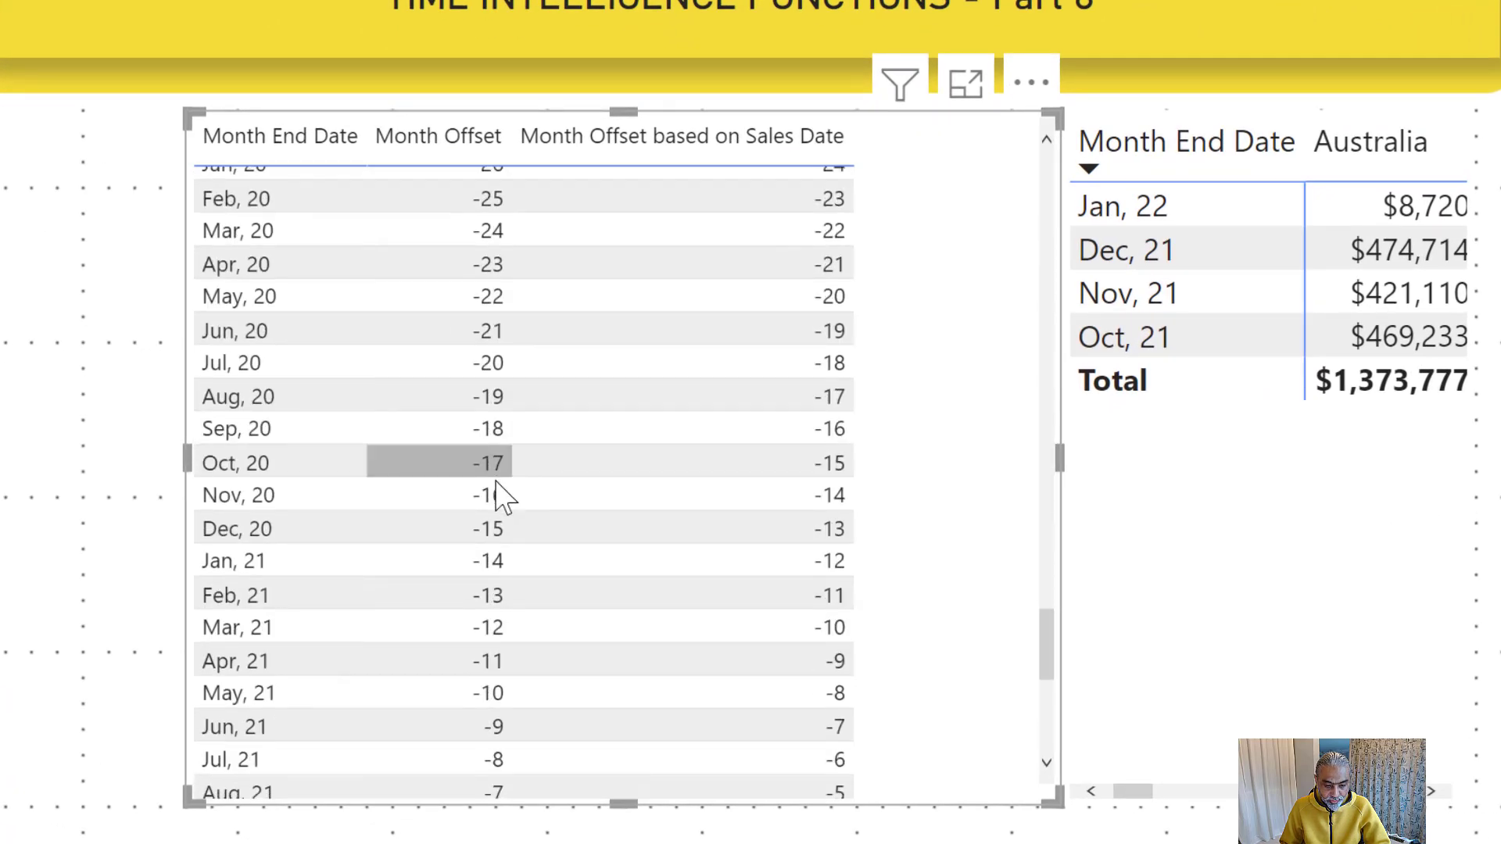
scroll(495, 495, down, 4)
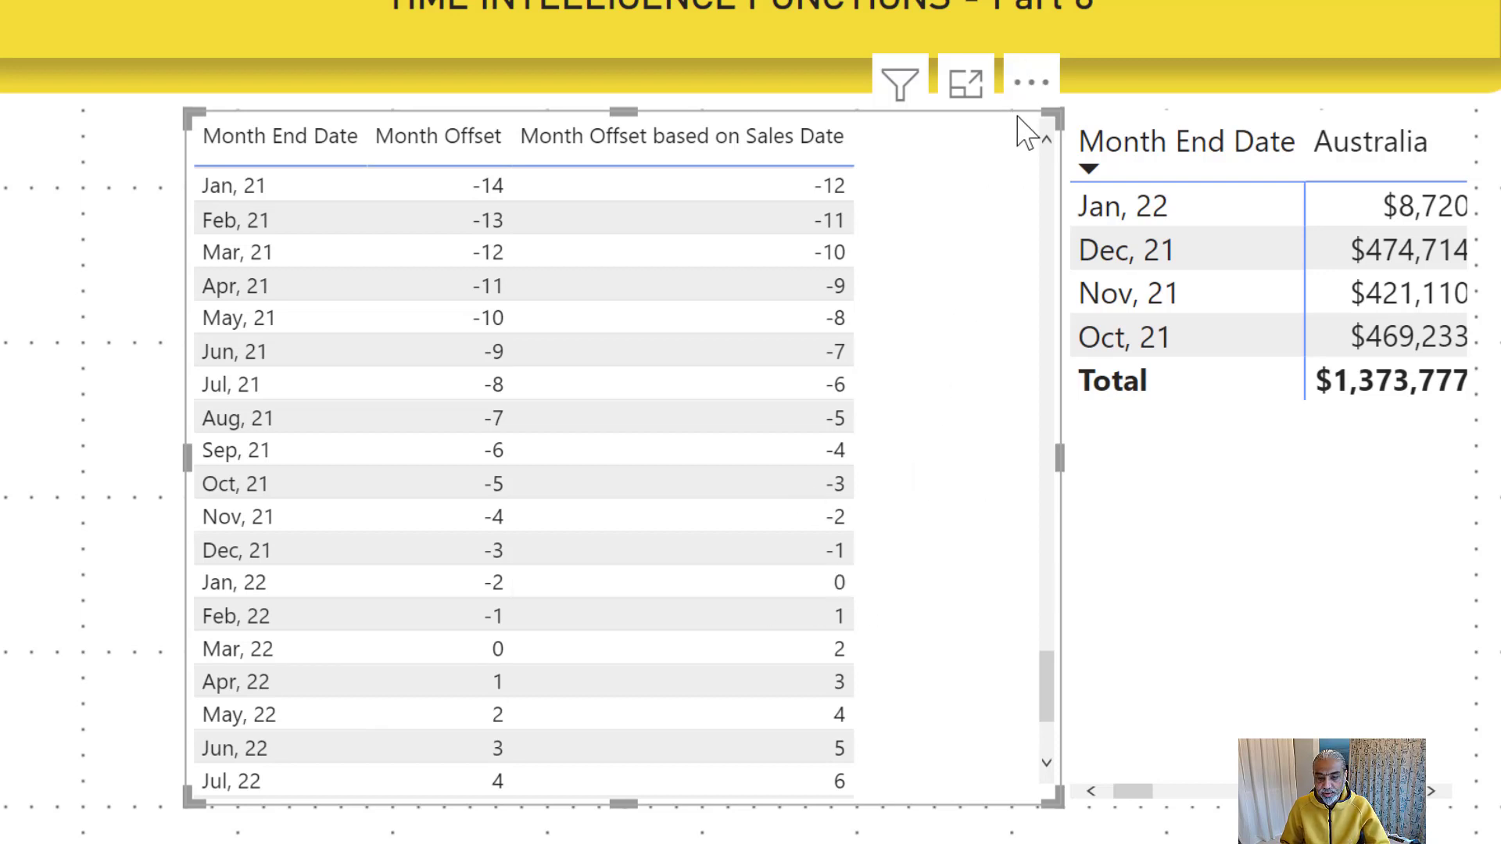
Remove the month offset comparison table and widen the sales matrix back across the page
click(1025, 88)
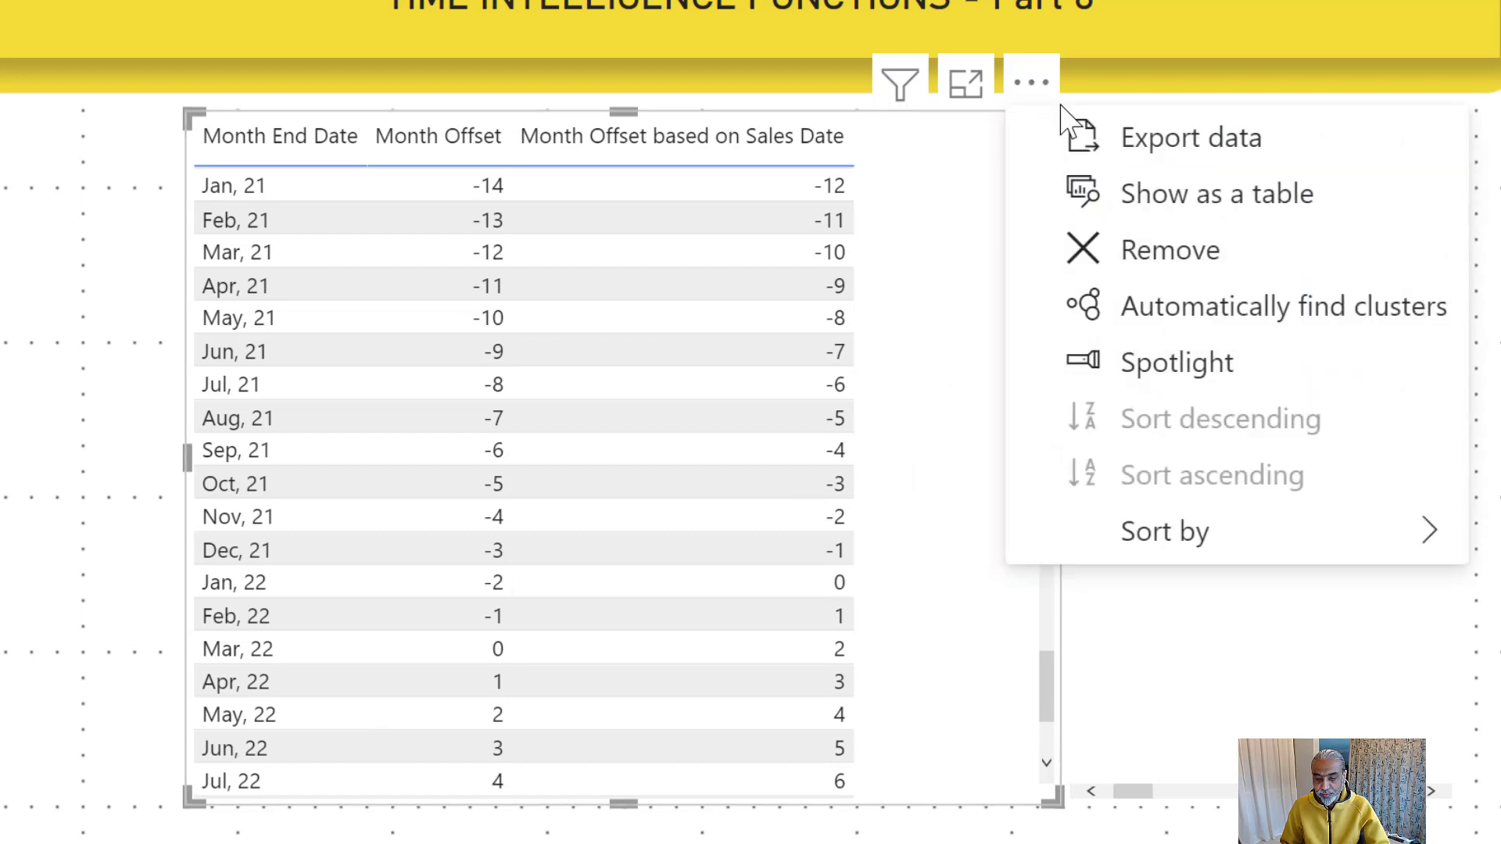
click(1086, 262)
click(1079, 529)
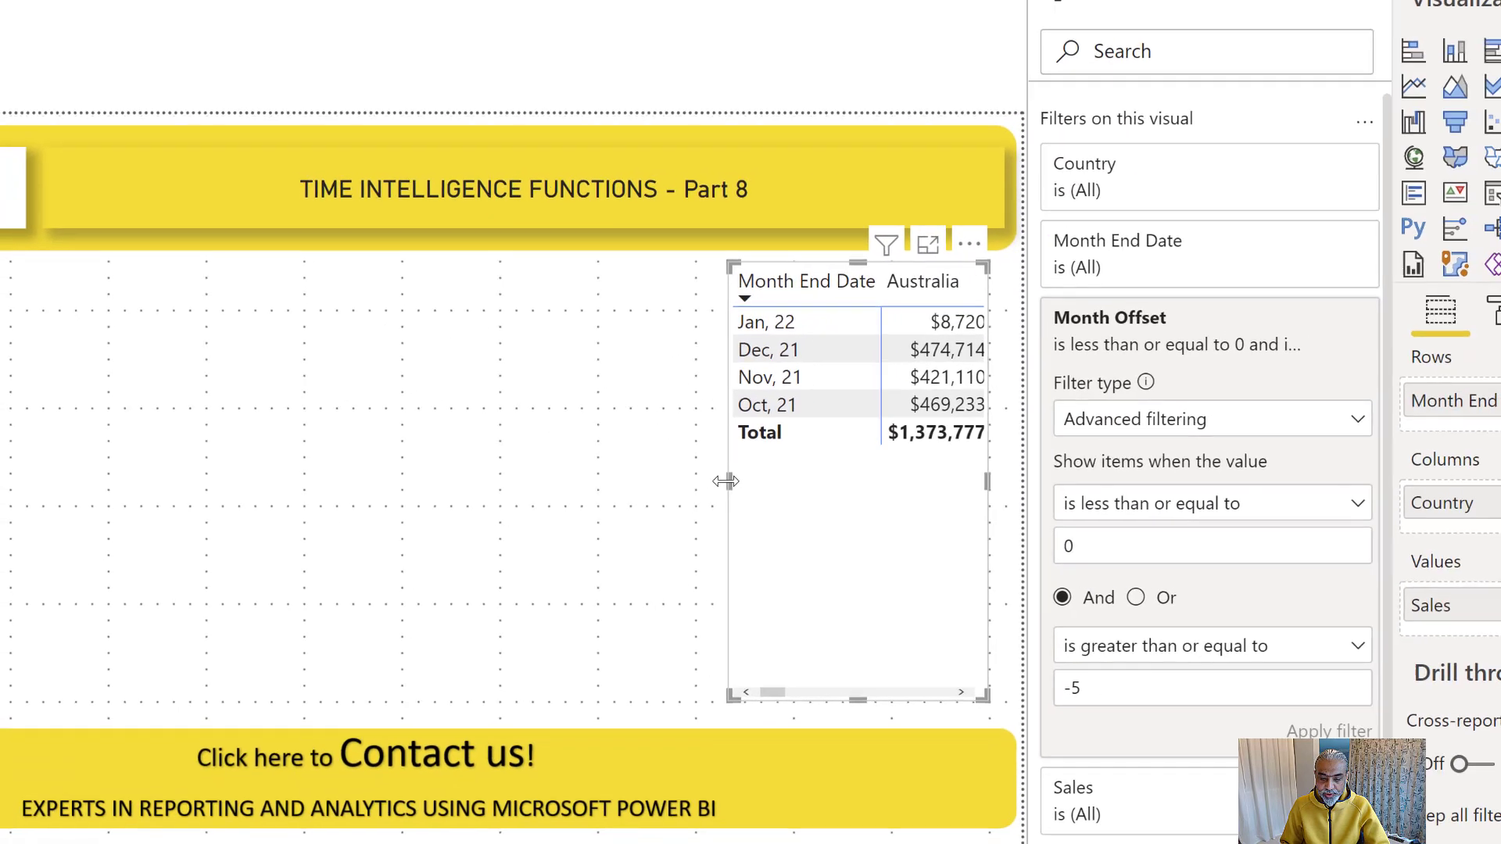
drag(957, 467, 50, 518)
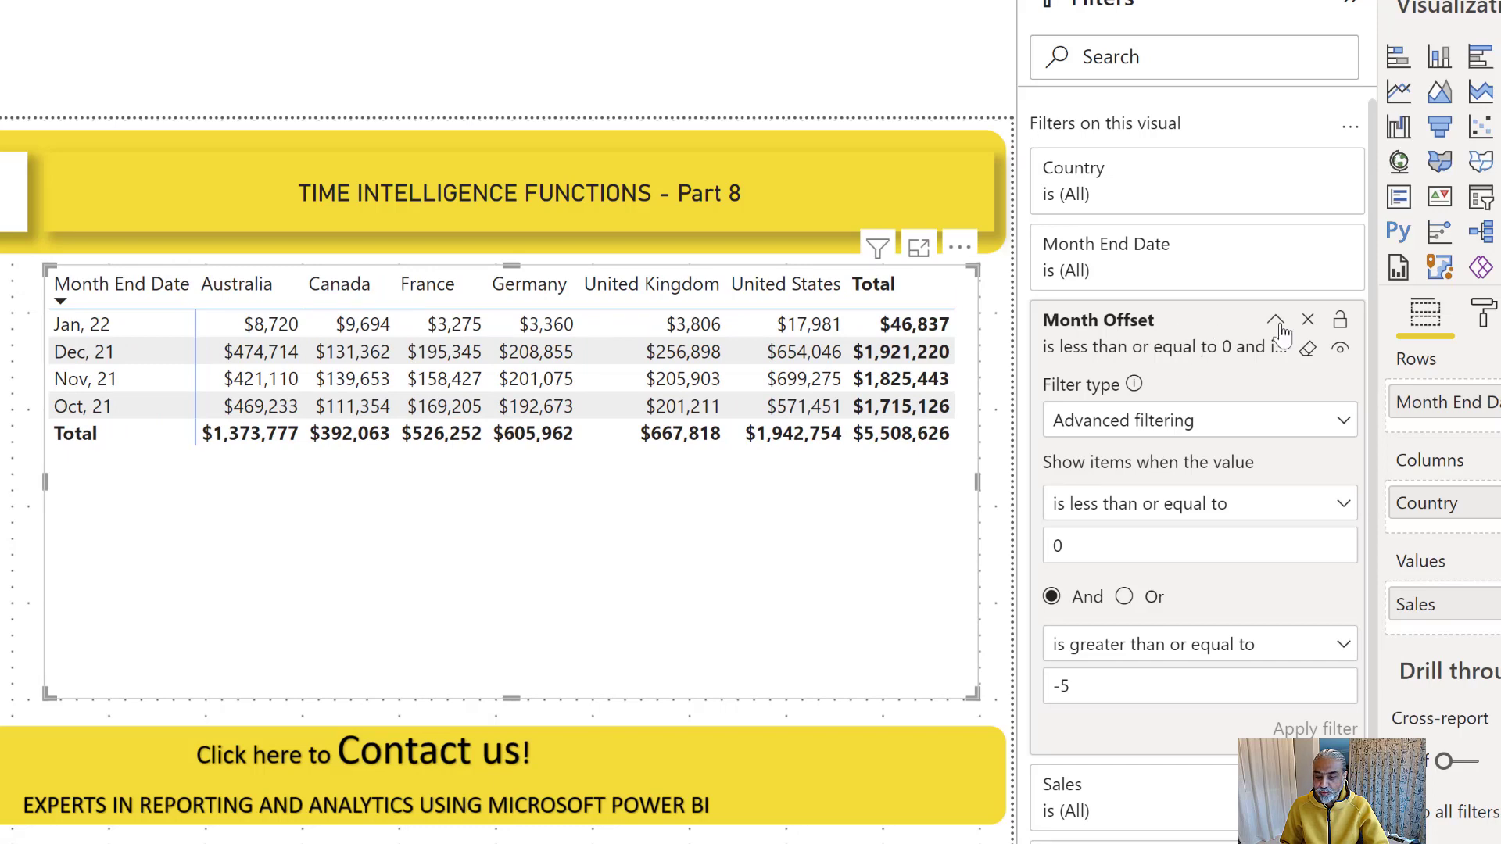
Replace the matrix's Month Offset filter with a visual-level filter on Month Offset based on Sales Date
click(1307, 321)
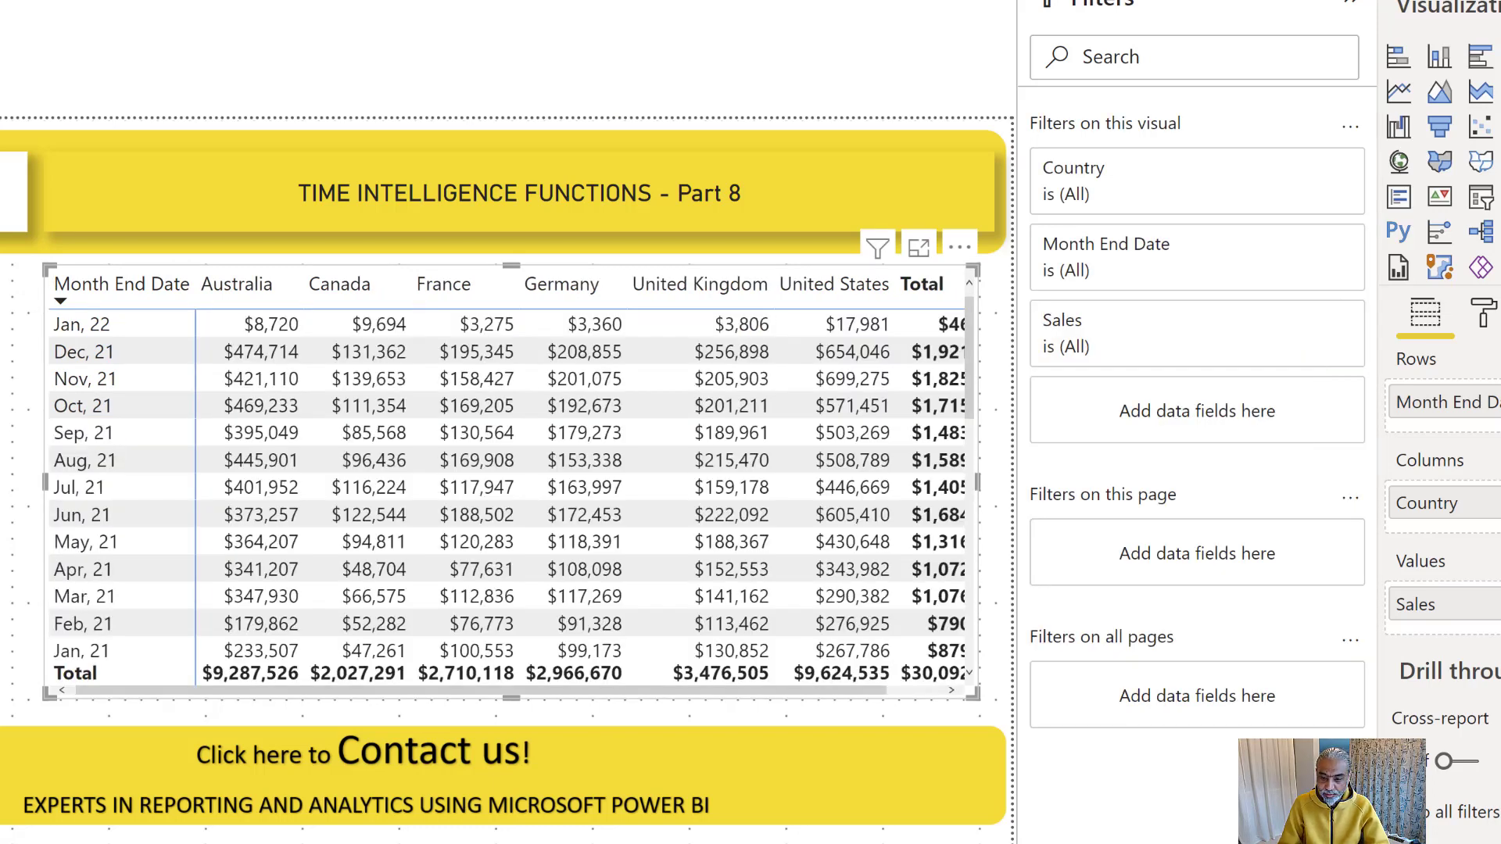
drag(1500, 352, 1172, 427)
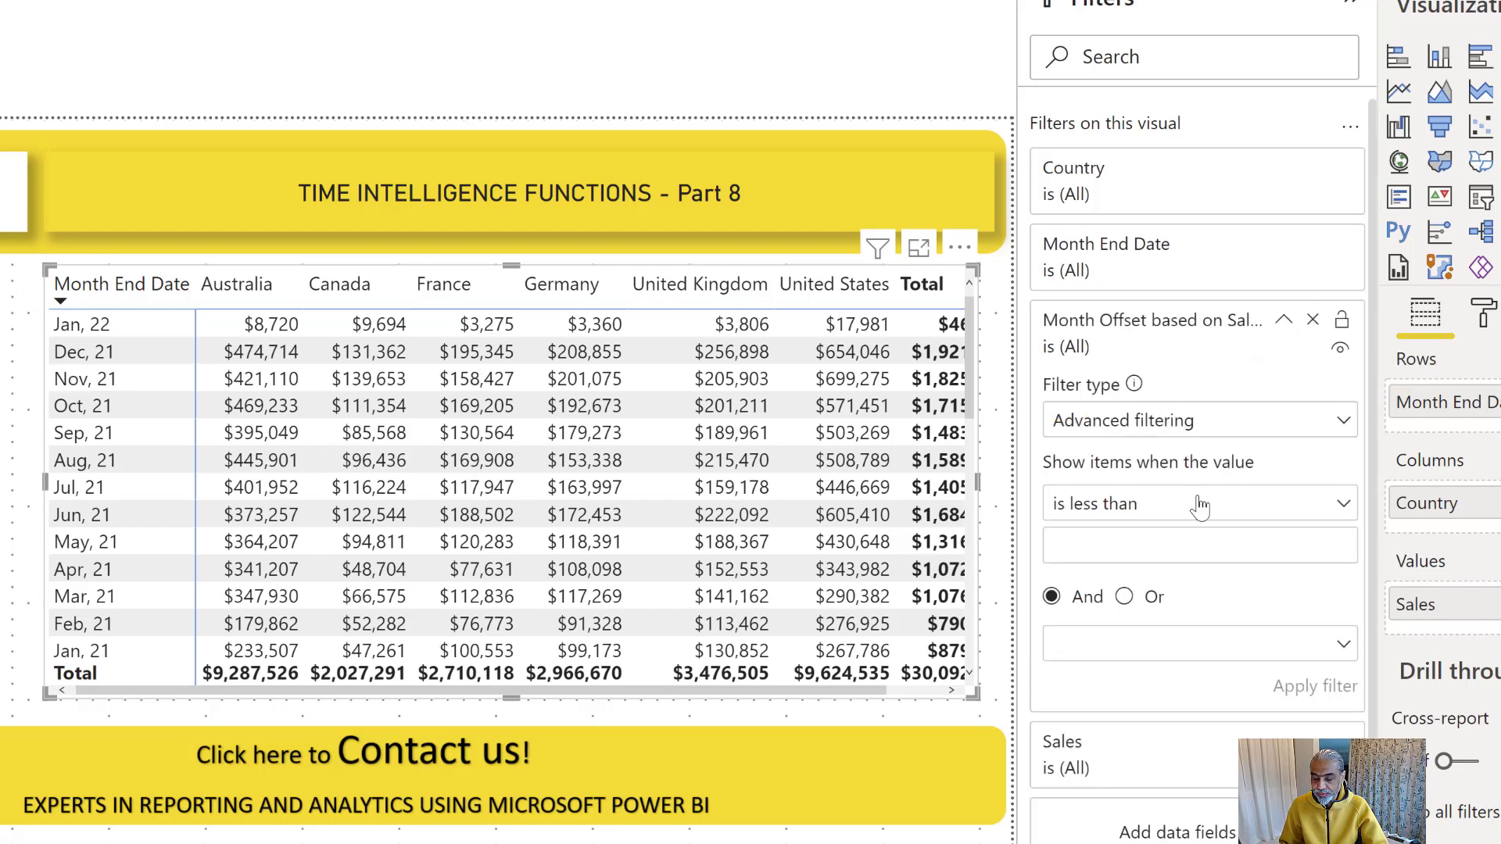
click(1186, 426)
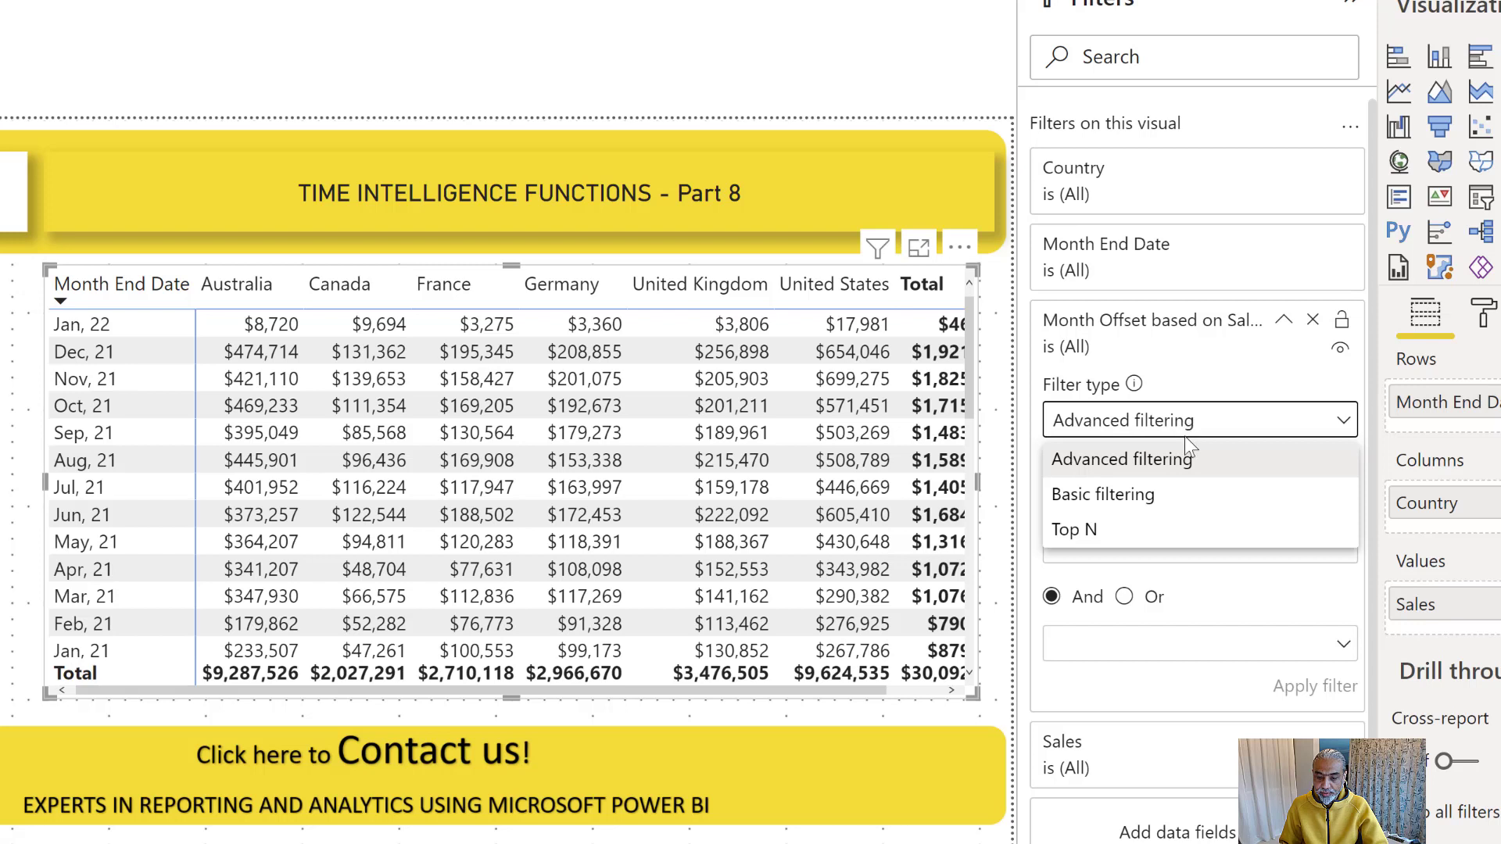
click(1155, 500)
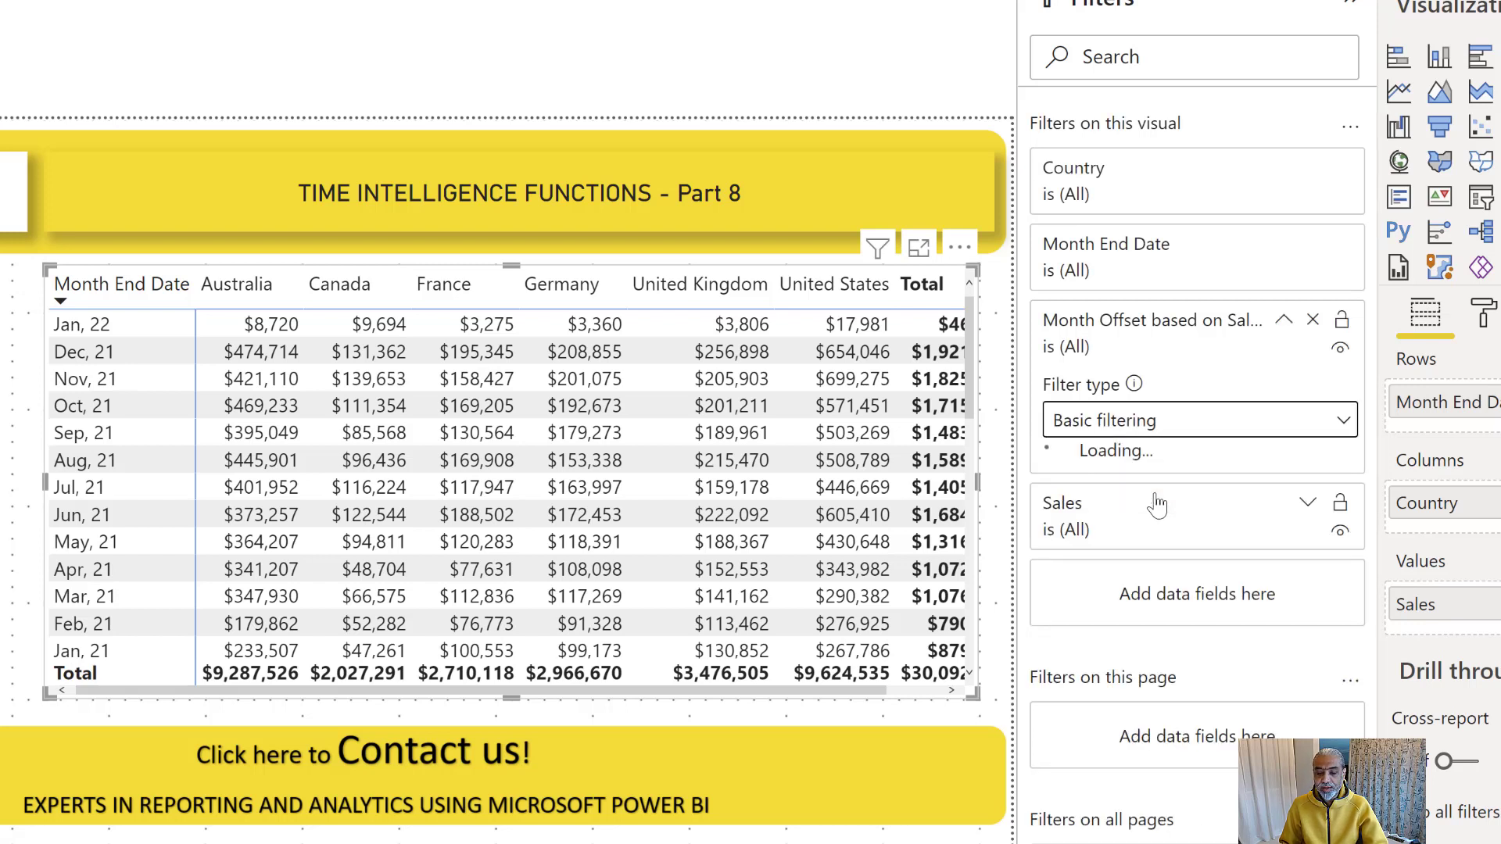
click(1142, 426)
click(1144, 459)
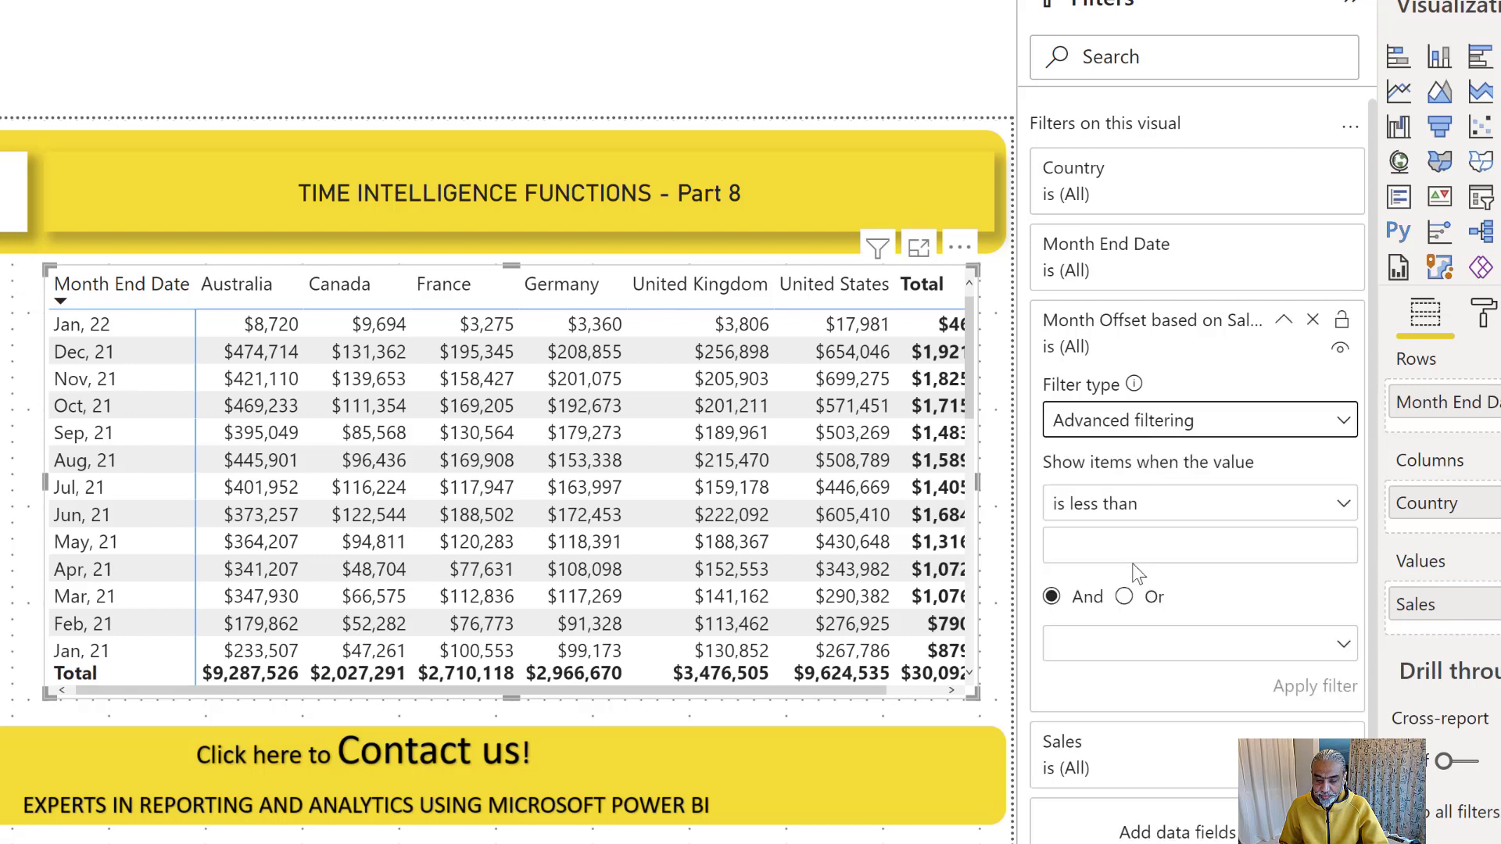
Filter the matrix to Month Offset based on Sales Date values less than or equal to 0 and greater than or equal to -5
click(1141, 510)
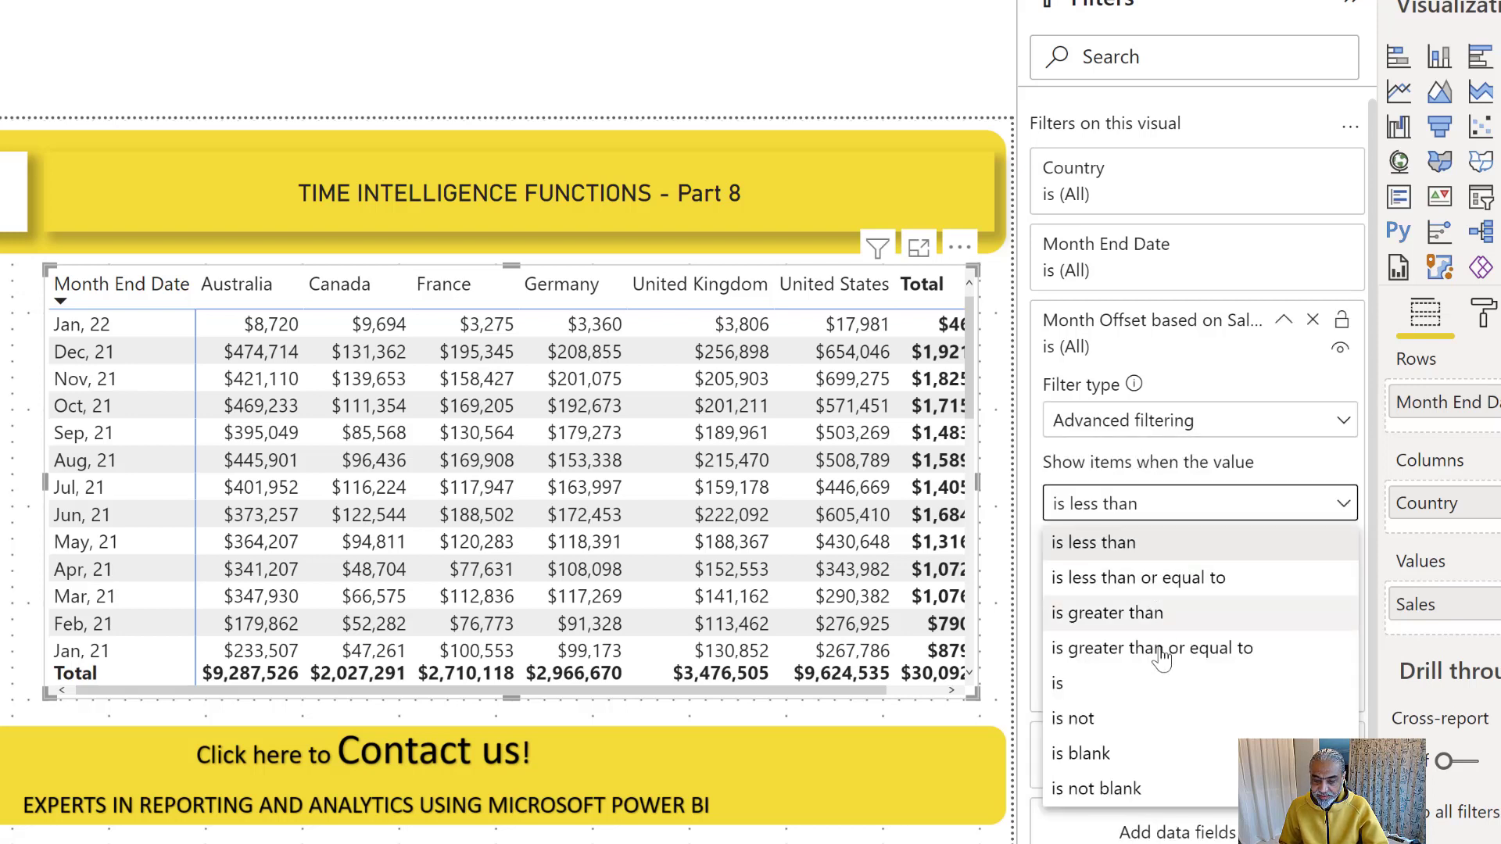
click(1152, 577)
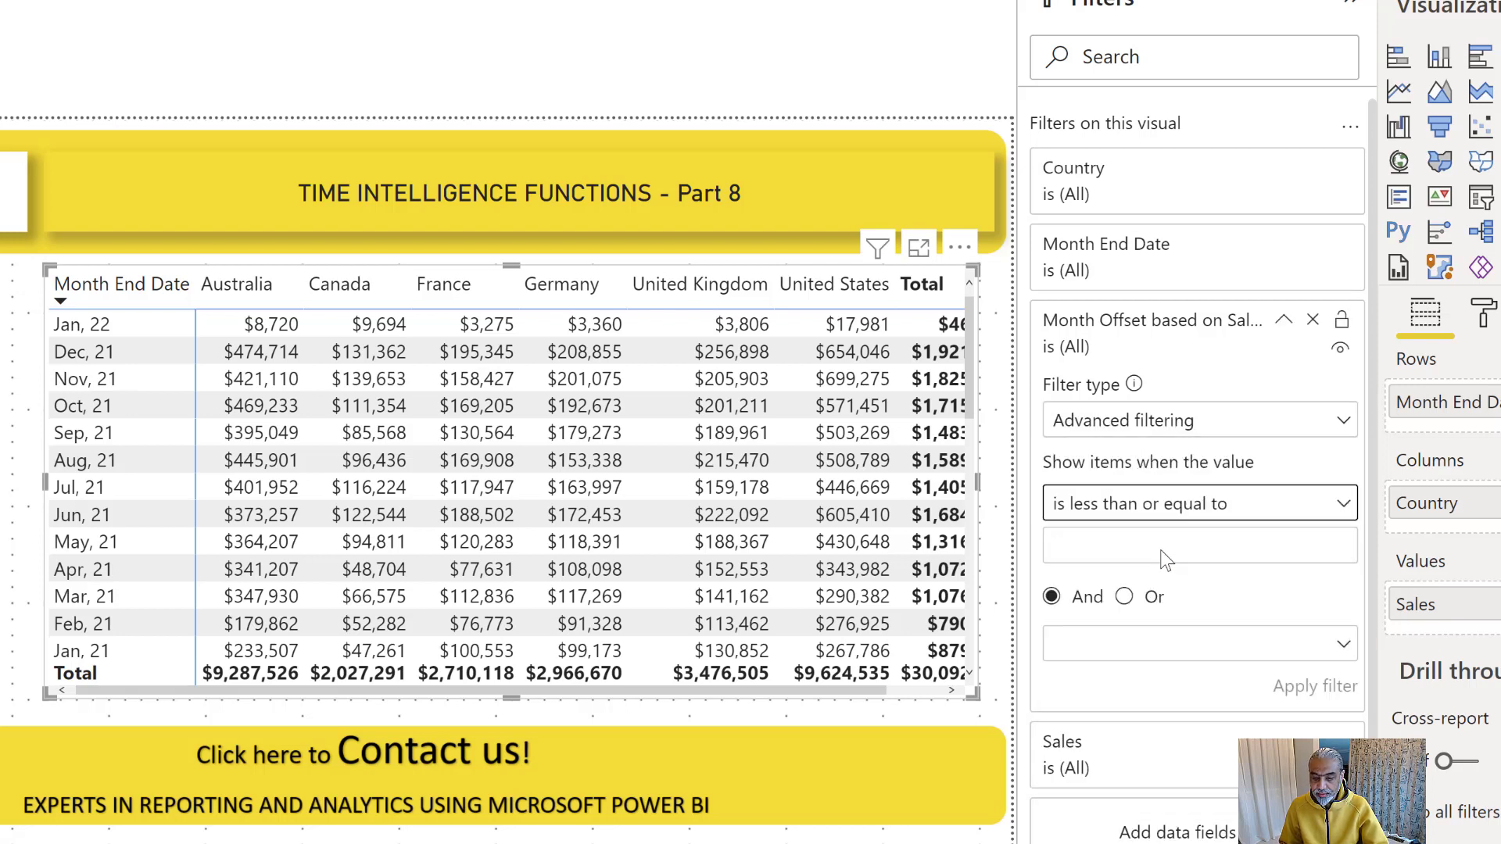
text(0)
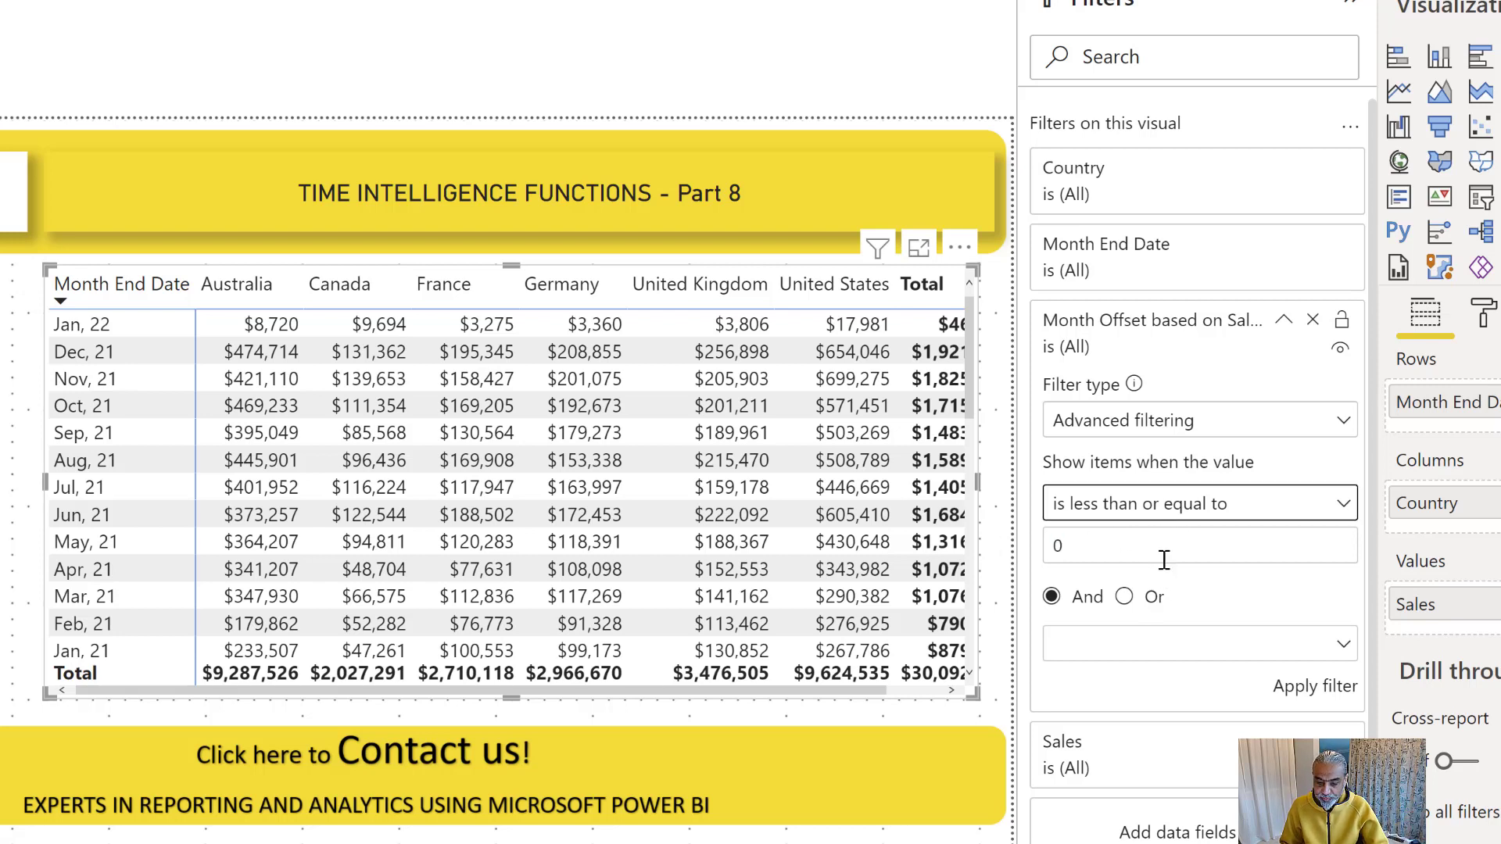
click(1148, 649)
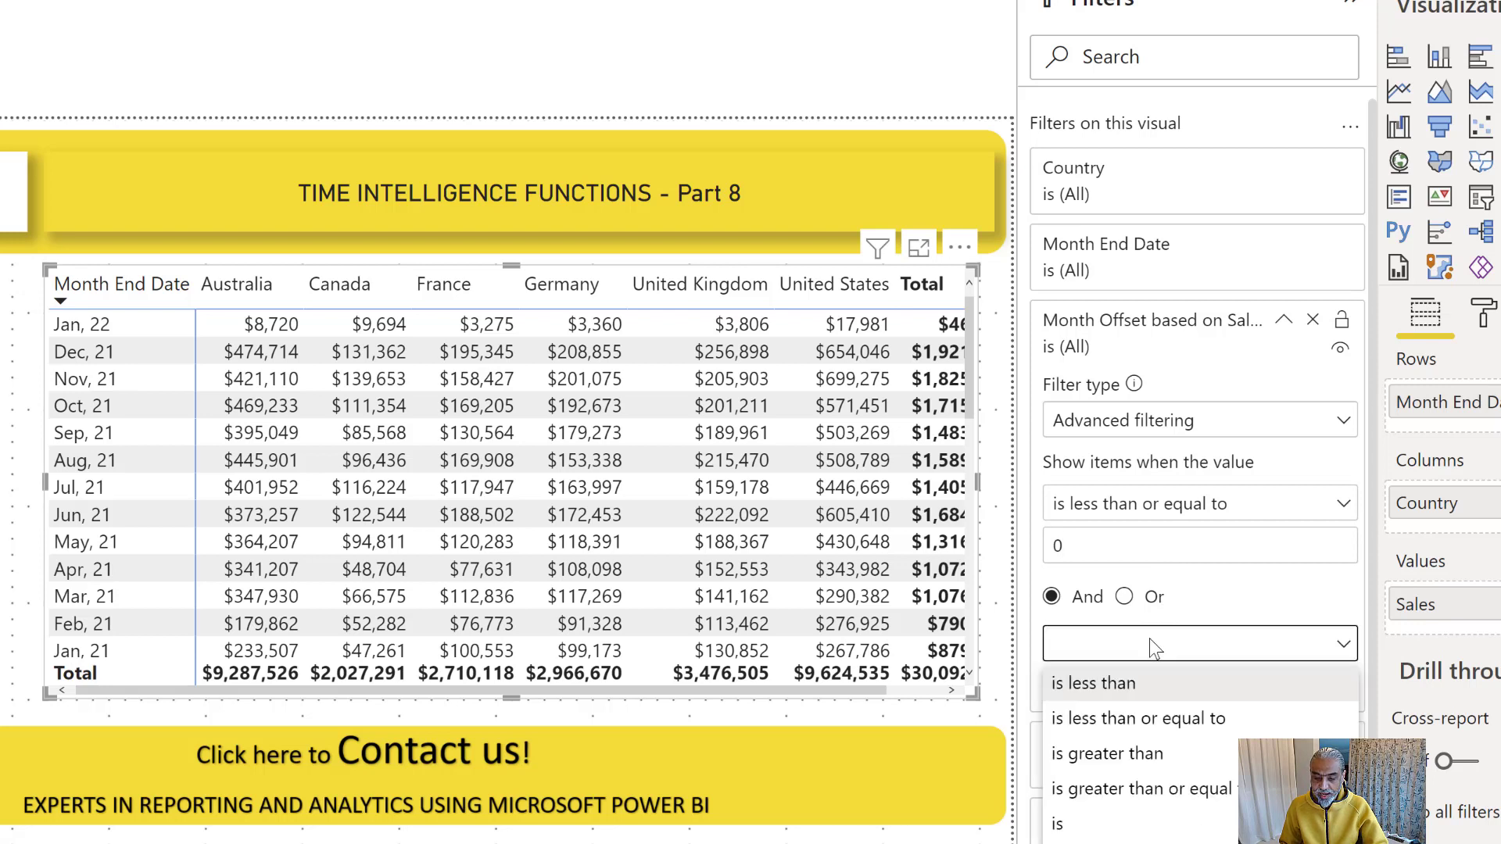
click(1165, 797)
click(1115, 698)
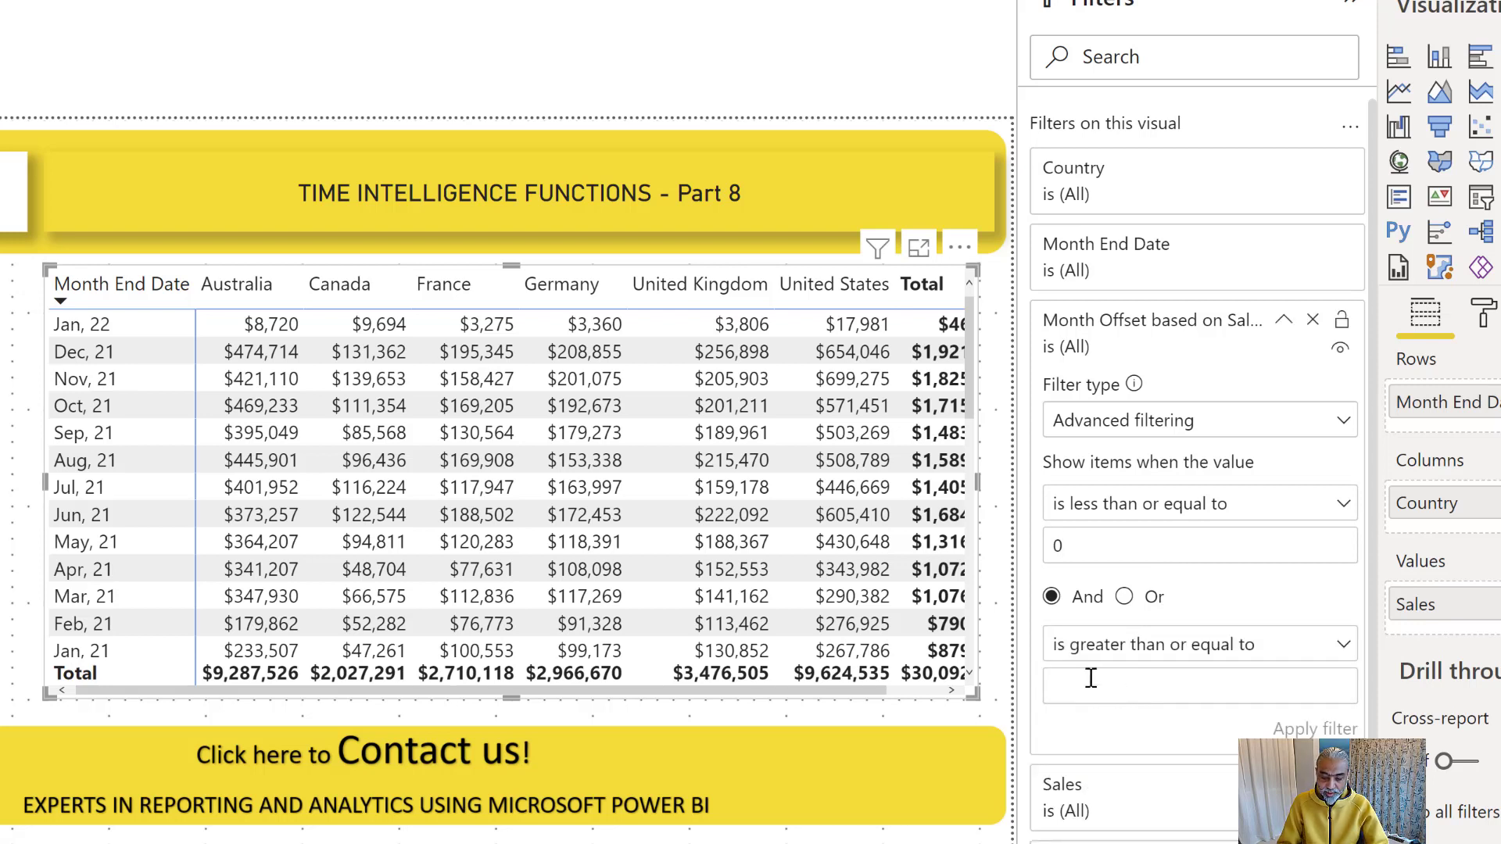
text(-5)
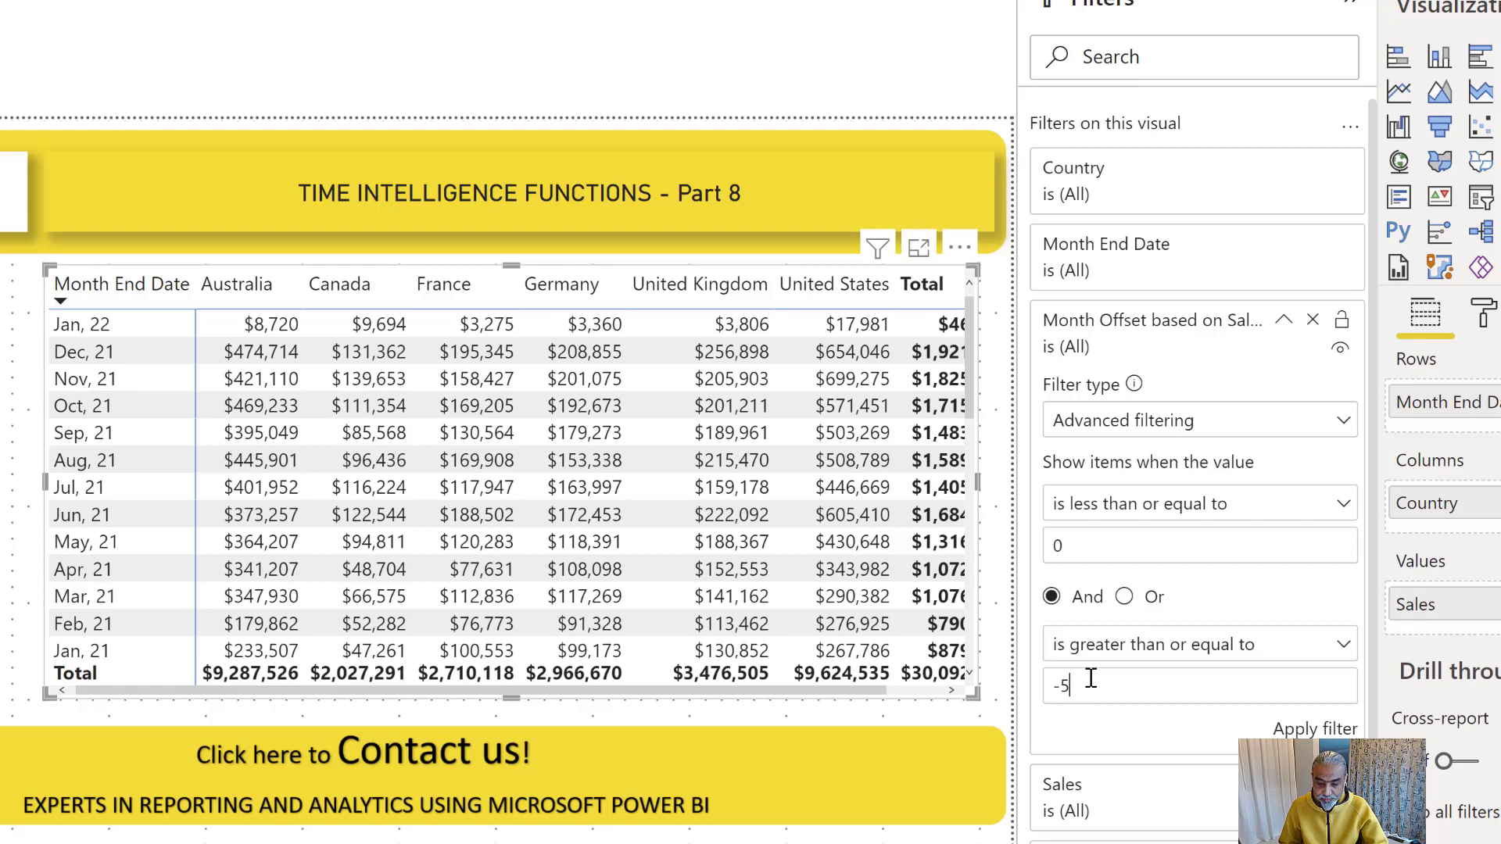
click(1288, 729)
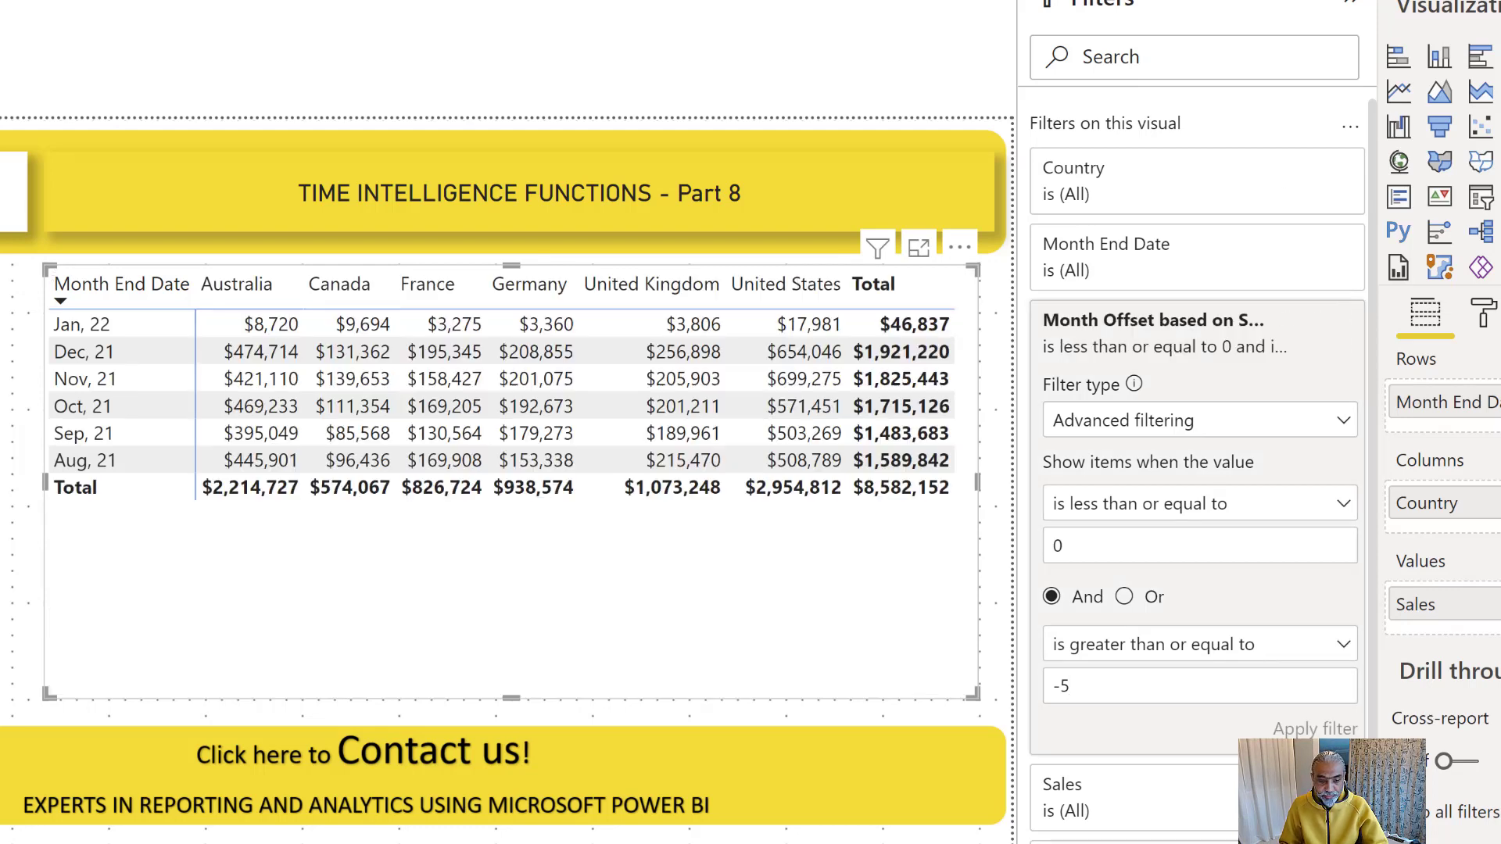